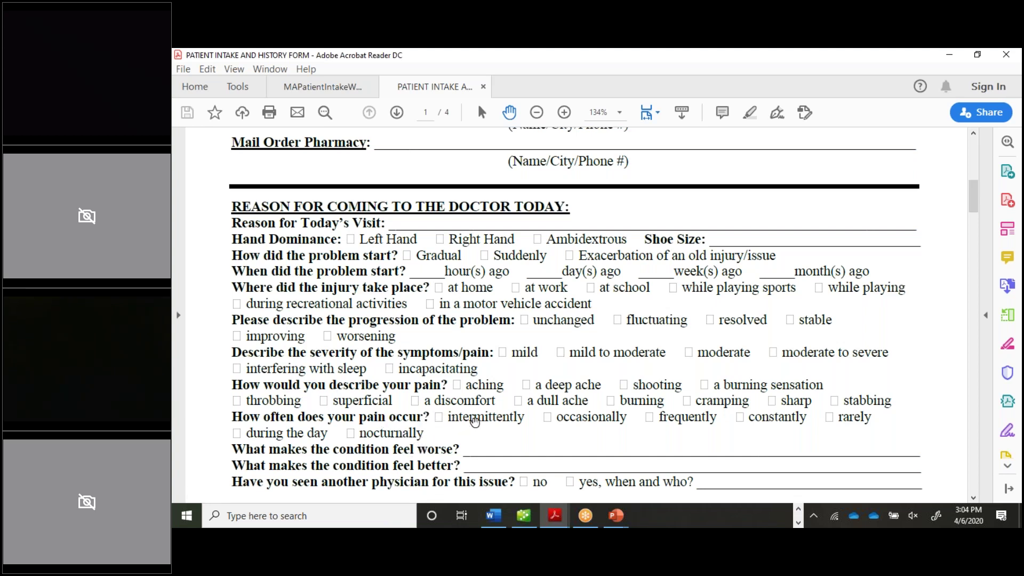
# - Scroll the intake form past allergies, medications, problems and family history to the Past Surgical History table on page 3
pyautogui.scroll(-1, 245, 493)
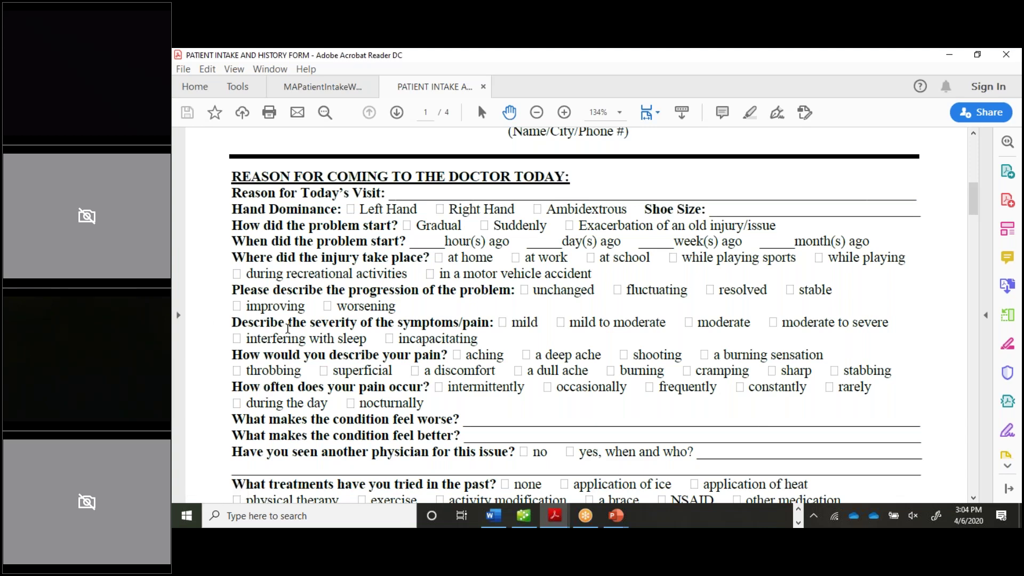
pyautogui.scroll(-2, 284, 328)
pyautogui.scroll(-5, 290, 337)
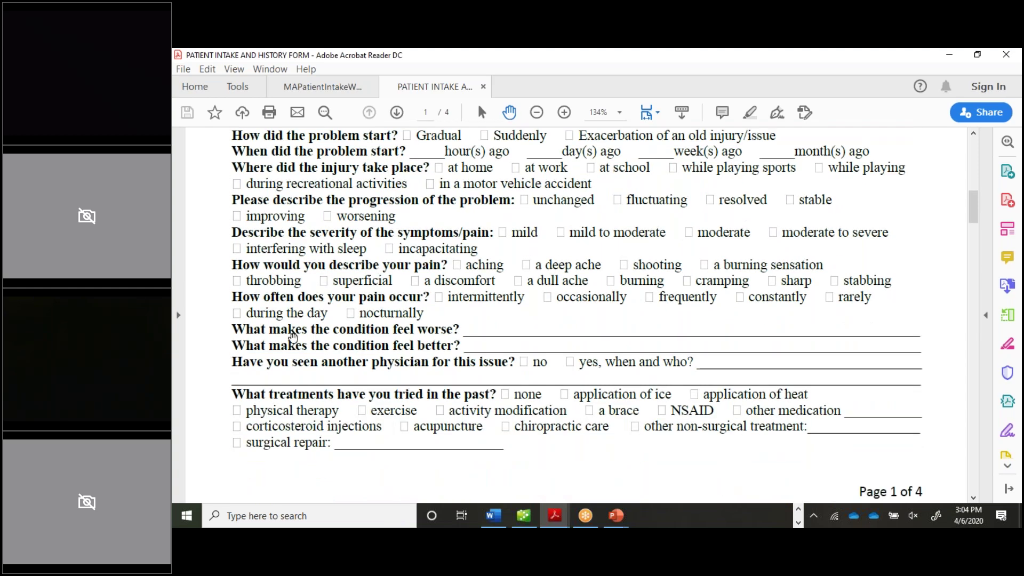
pyautogui.scroll(-7, 294, 331)
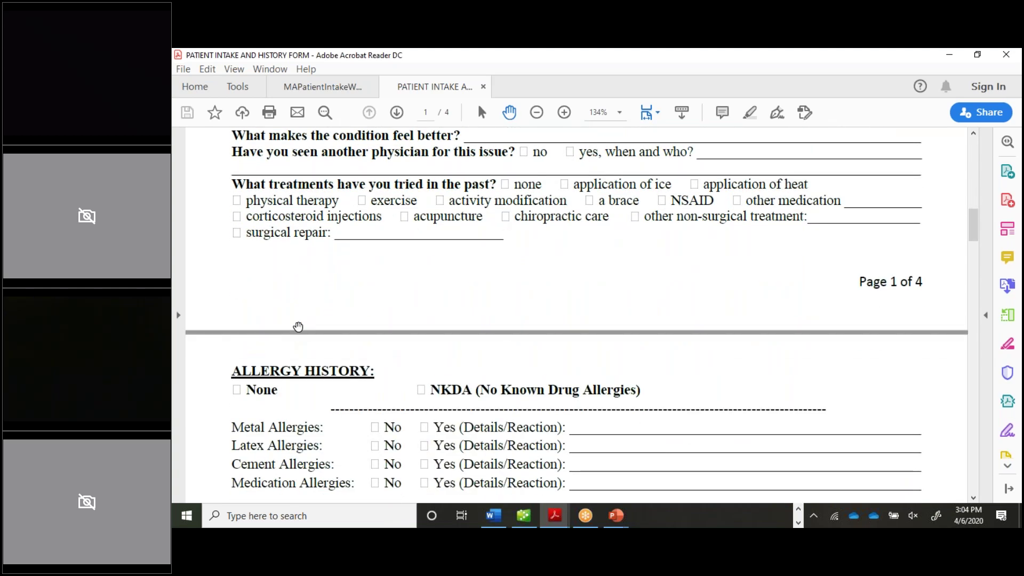
pyautogui.scroll(-3, 298, 326)
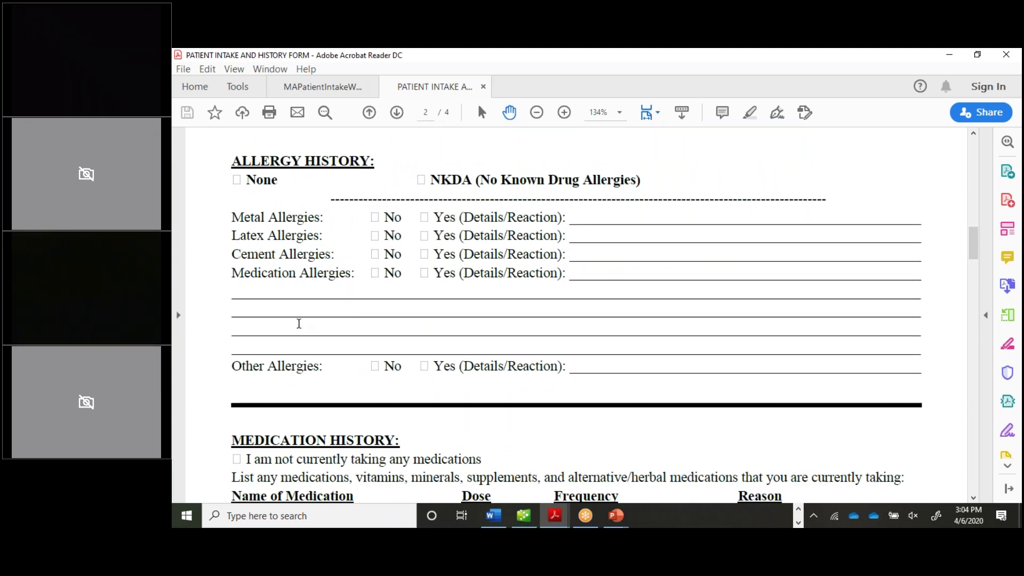
pyautogui.scroll(-5, 315, 302)
pyautogui.scroll(-4, 576, 315)
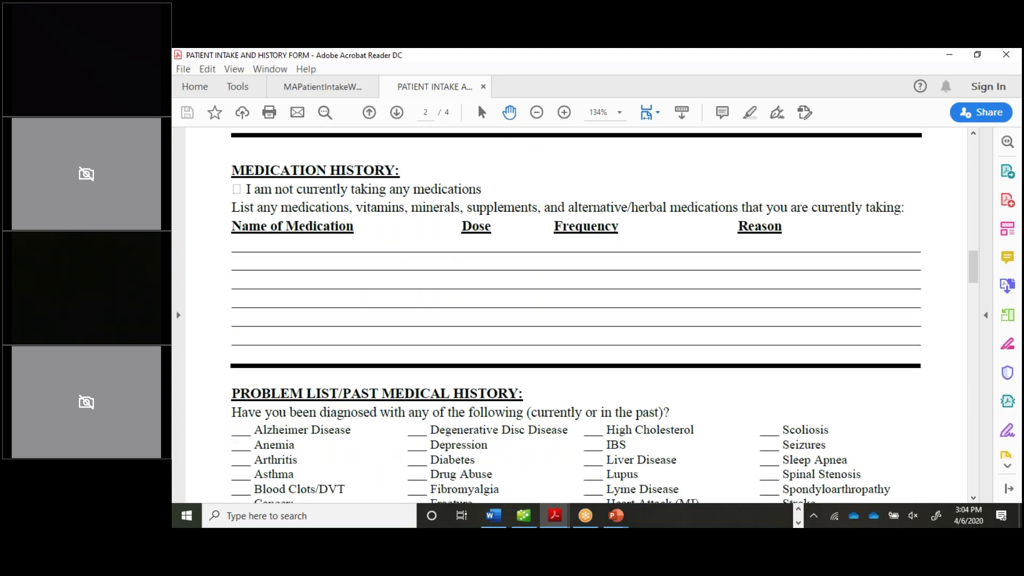
pyautogui.scroll(-4, 576, 314)
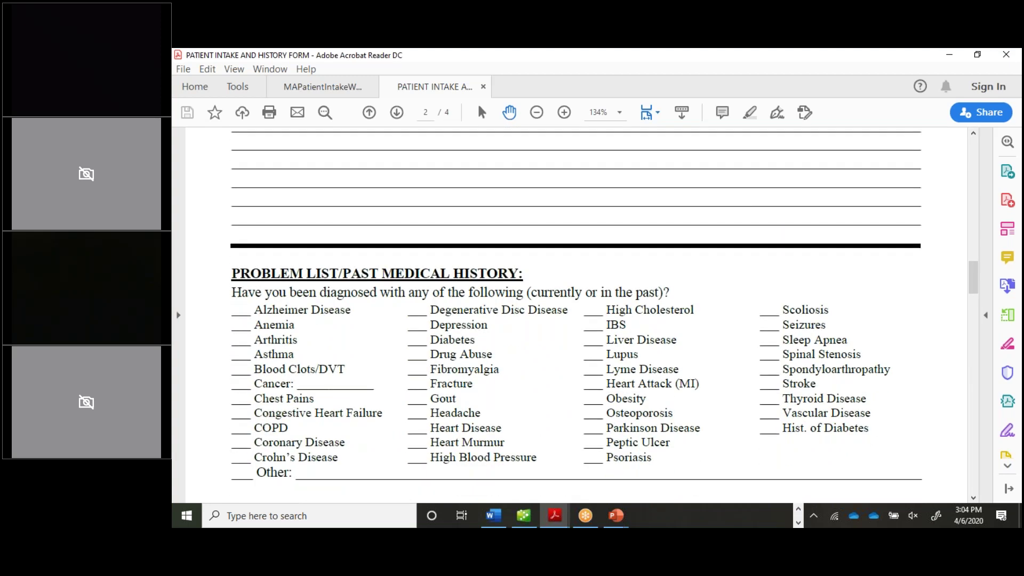
pyautogui.scroll(-3, 315, 307)
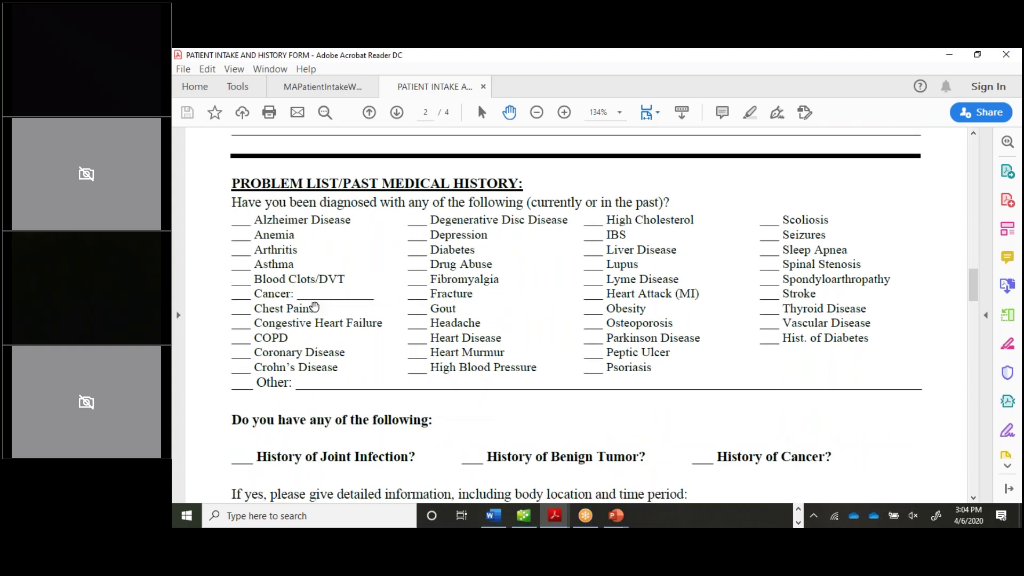
pyautogui.scroll(-12, 314, 307)
pyautogui.scroll(-6, 576, 315)
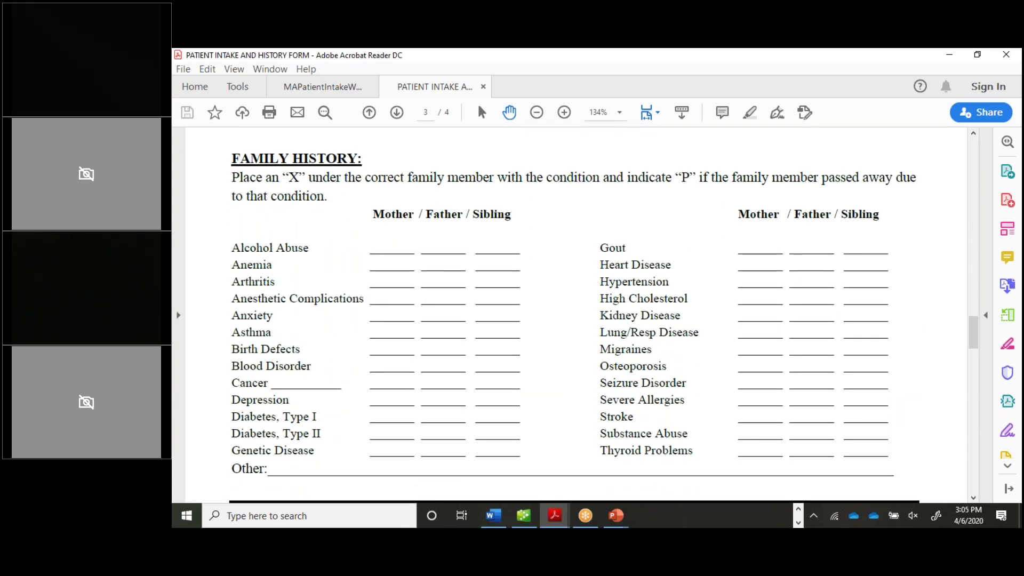
pyautogui.scroll(-4, 604, 315)
pyautogui.scroll(-8, 315, 308)
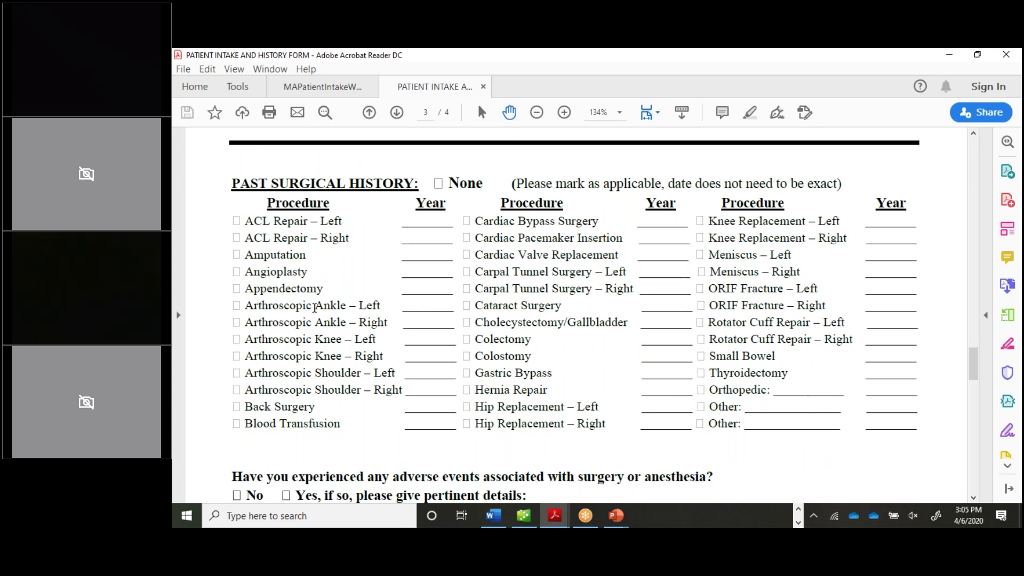
# - Sign in to the Professional Suite portal in Internet Explorer and launch the Clinical Module from the Mountain folder
pyautogui.click(798, 523)
pyautogui.moveTo(737, 526)
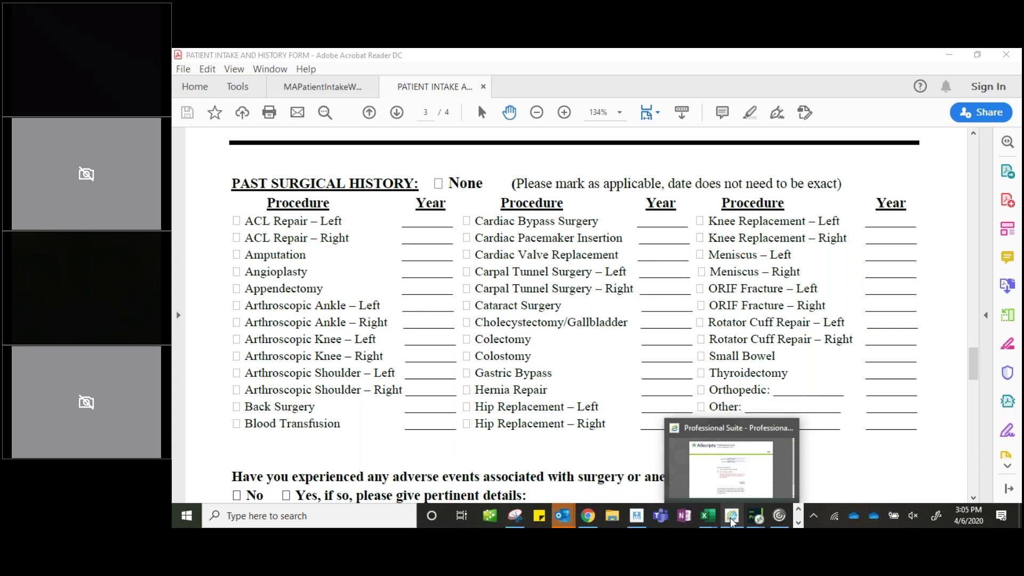
pyautogui.click(732, 518)
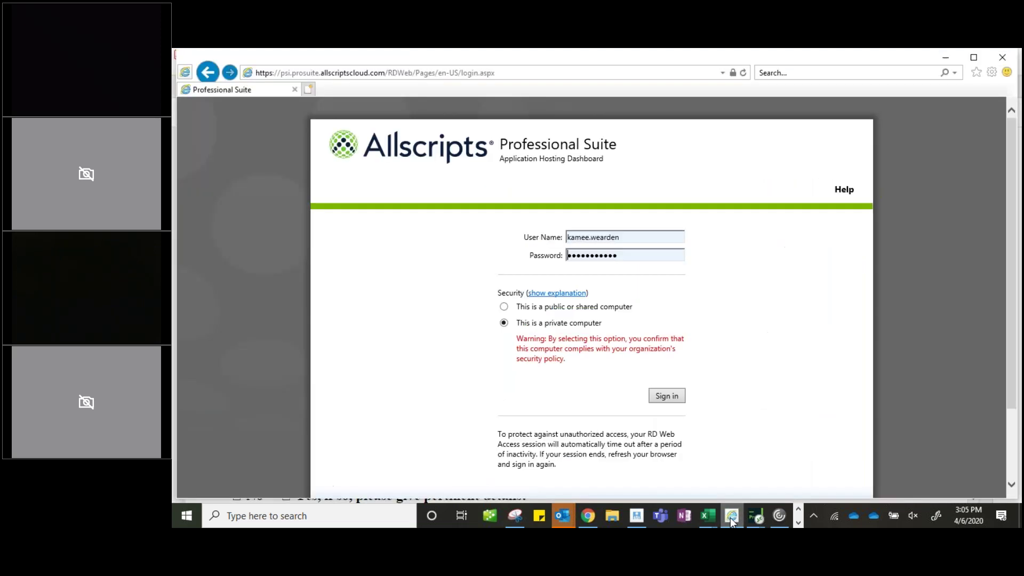
pyautogui.click(669, 396)
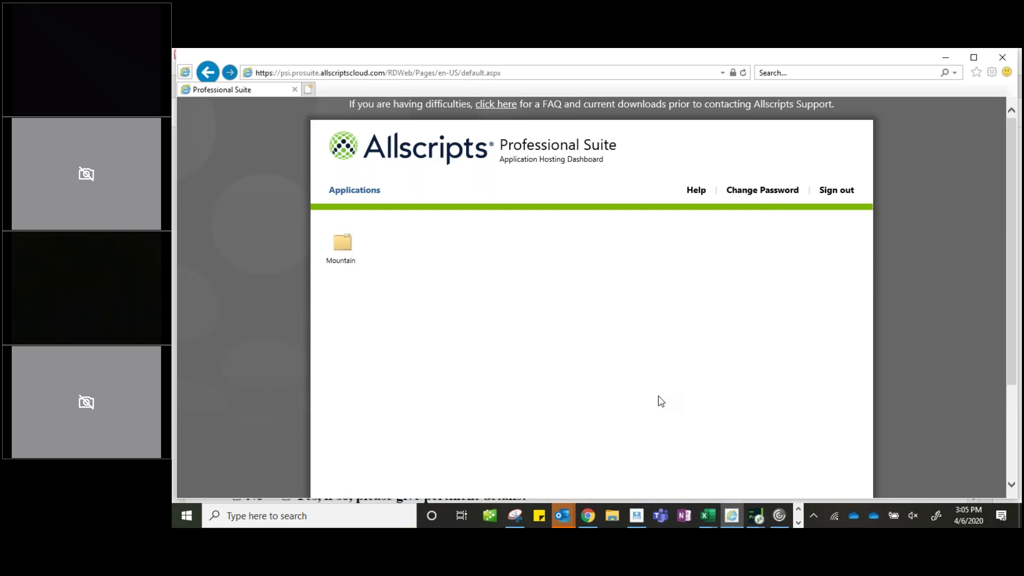
pyautogui.click(350, 242)
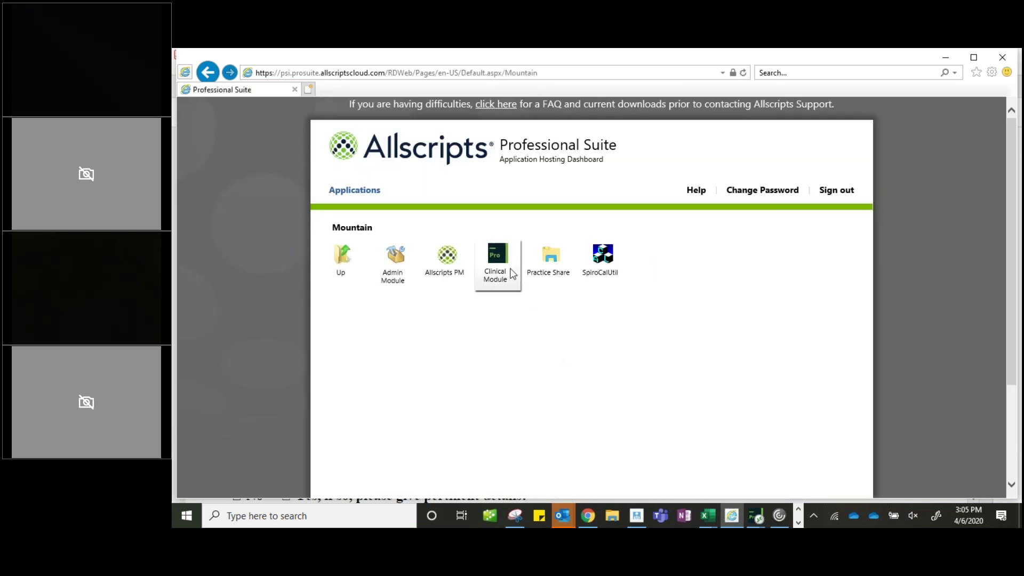
pyautogui.click(502, 258)
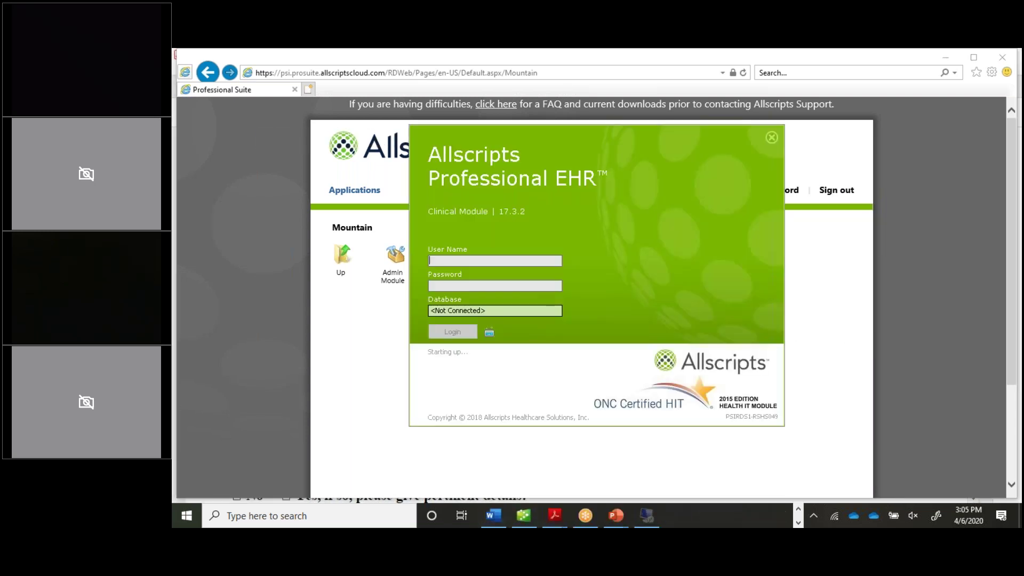
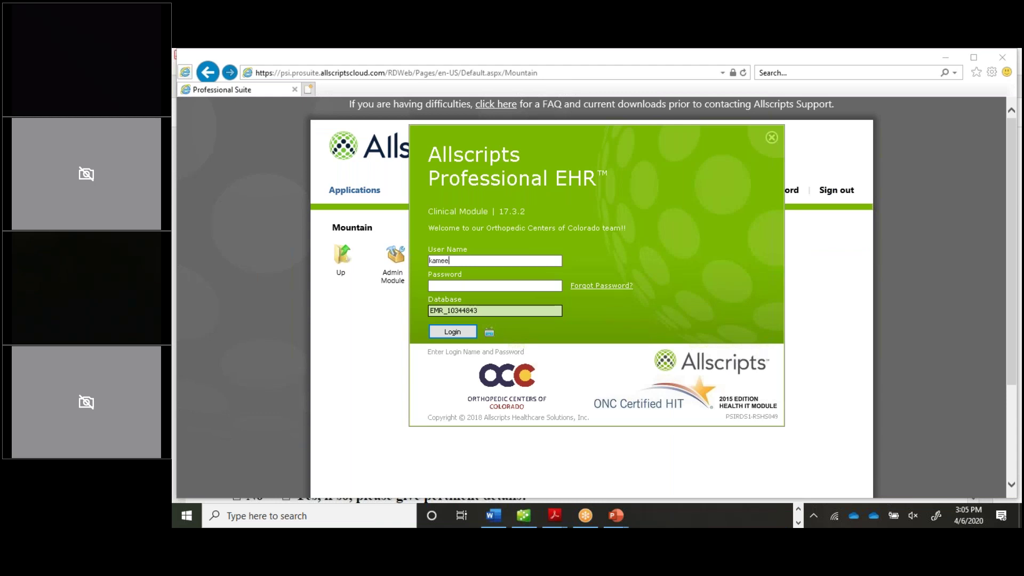
# - Log in to Professional EHR with the user name and password, dismissing the warning dialog
pyautogui.press('Return')
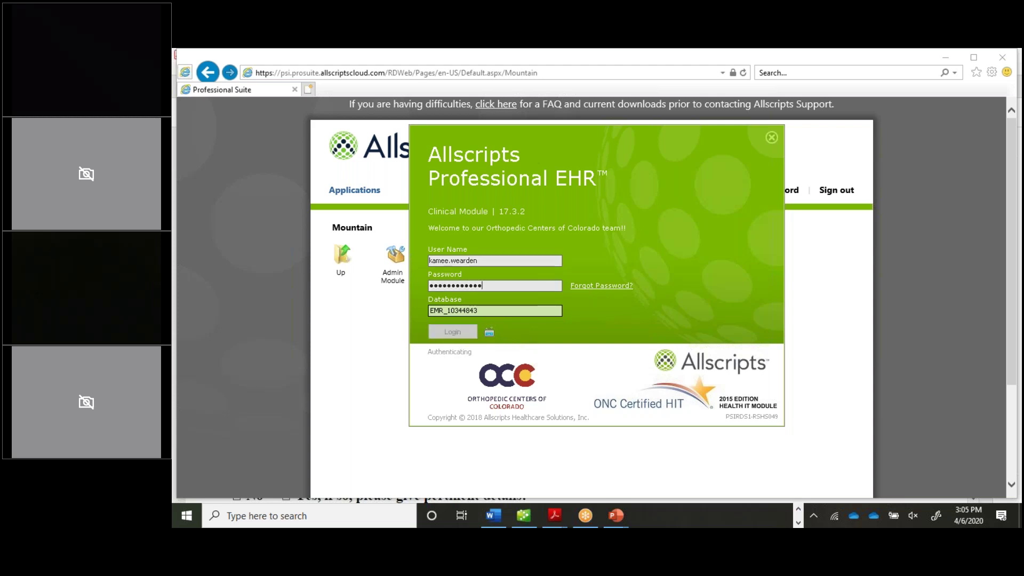
pyautogui.press('Return')
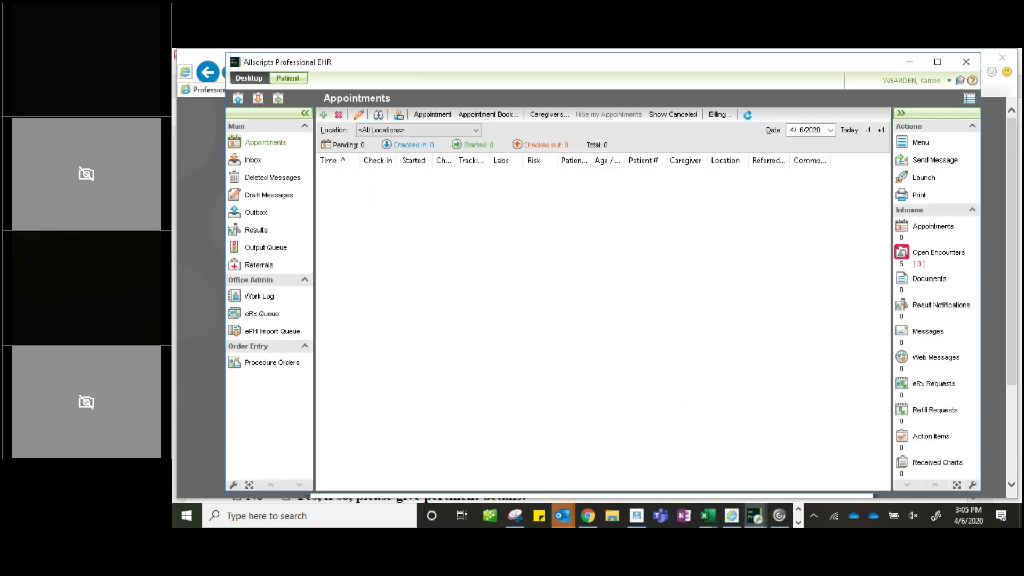
# - Maximize the Allscripts Professional EHR window showing the empty 4/6/2020 Appointments list
pyautogui.click(938, 62)
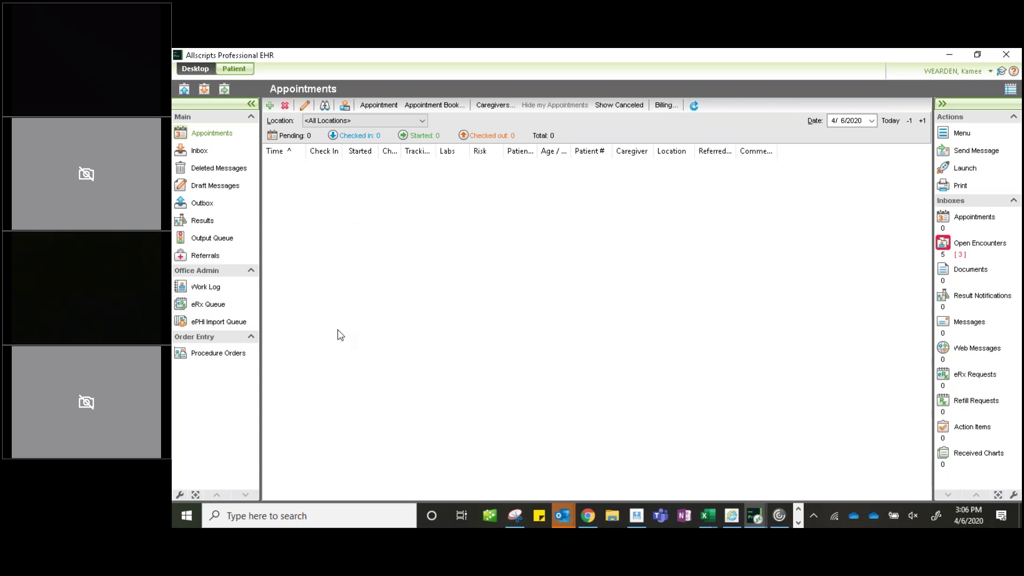
# - Search training patients by the test patient's last and first name and open the matching chart
pyautogui.click(234, 69)
pyautogui.write('wearde')
pyautogui.press('BackSpace')
pyautogui.press('BackSpace')
pyautogui.press('BackSpace')
pyautogui.press('BackSpace')
pyautogui.press('BackSpace')
pyautogui.press('BackSpace')
pyautogui.write('tes')
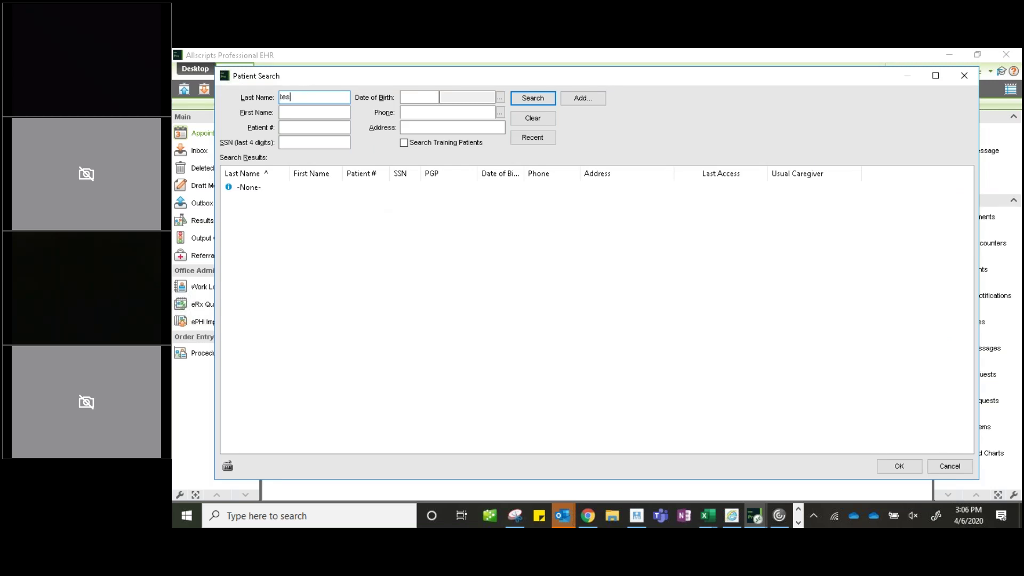
pyautogui.press('Tab')
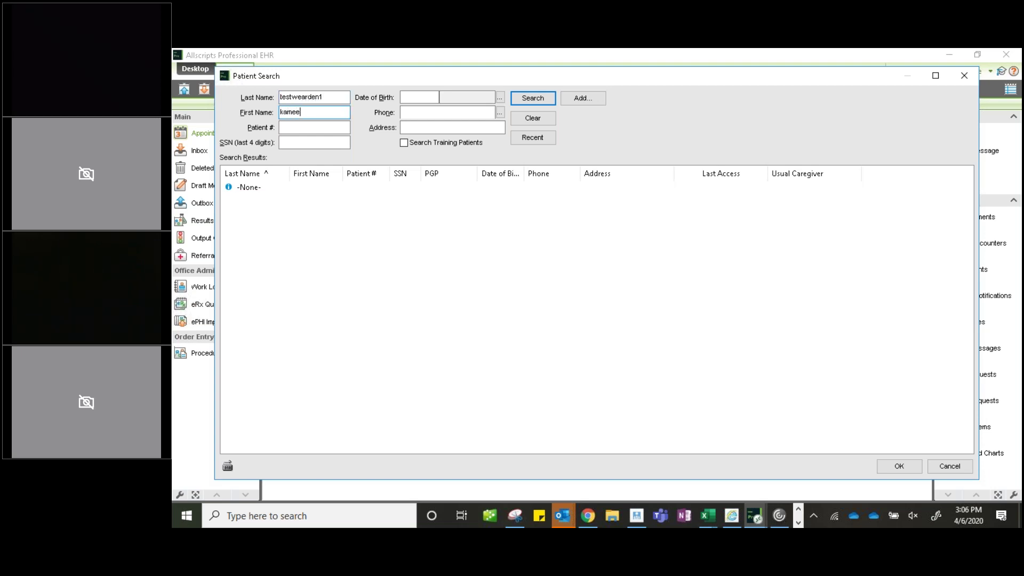
pyautogui.click(404, 143)
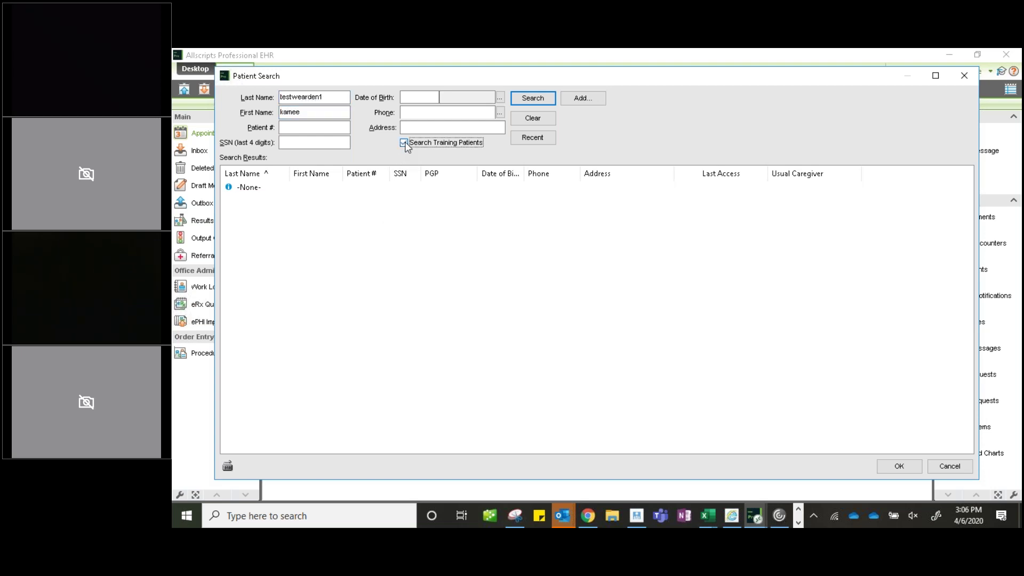
pyautogui.click(542, 101)
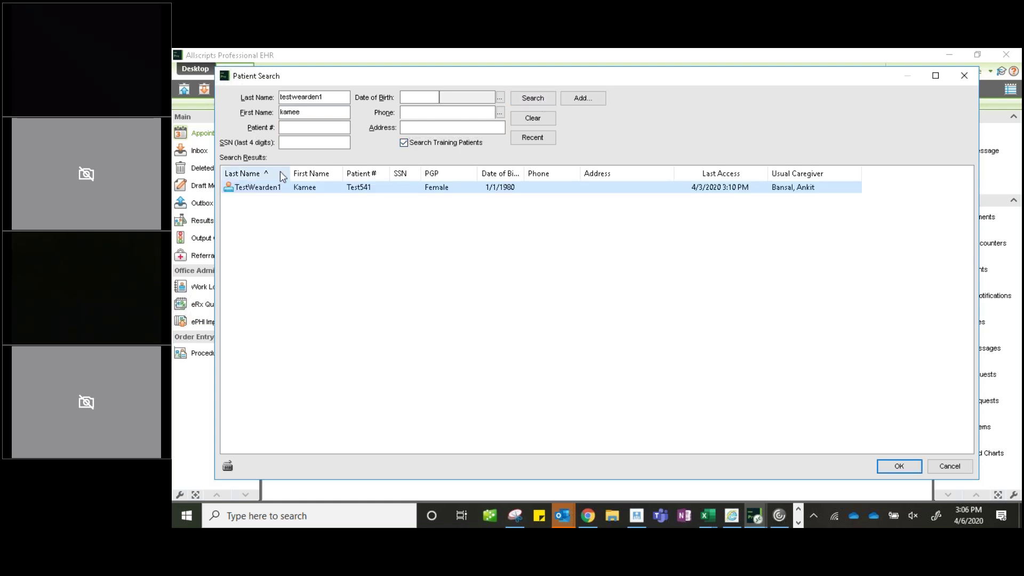
pyautogui.click(348, 190)
pyautogui.doubleClick(348, 190)
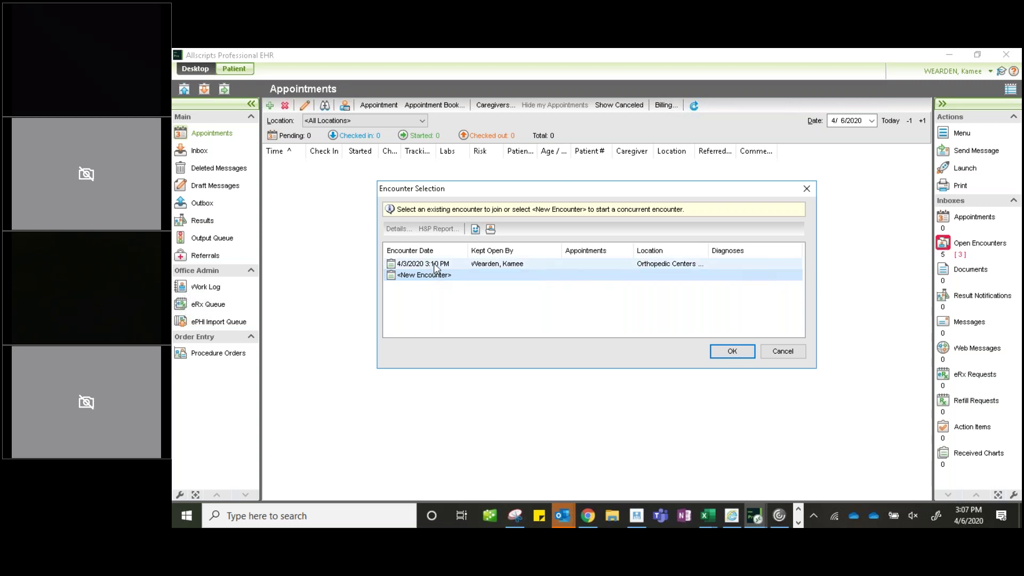
# - Open the existing 4/3/2020 3:10 PM Orthopedic Centers encounter for the test patient
pyautogui.click(392, 266)
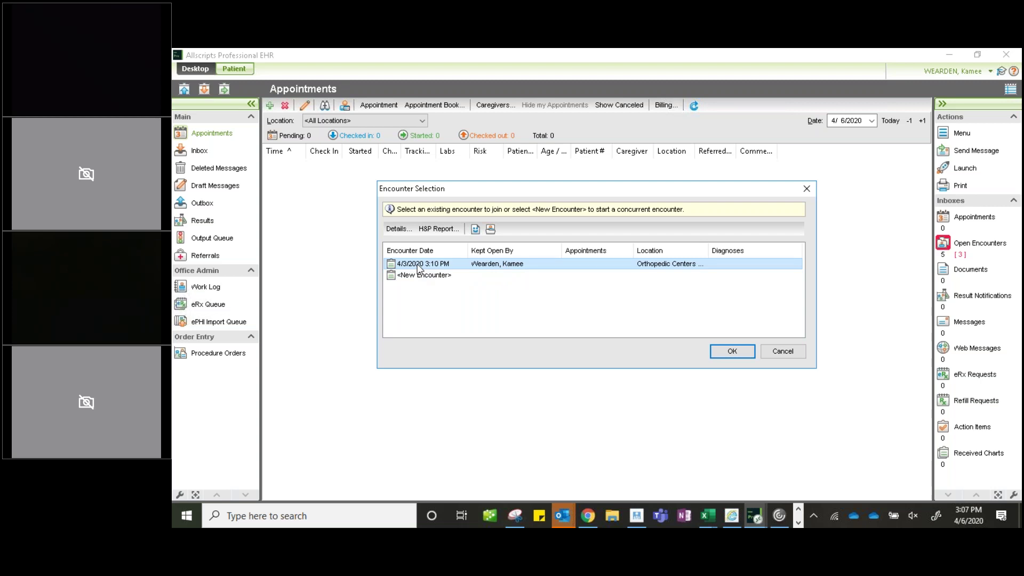
pyautogui.doubleClick(418, 264)
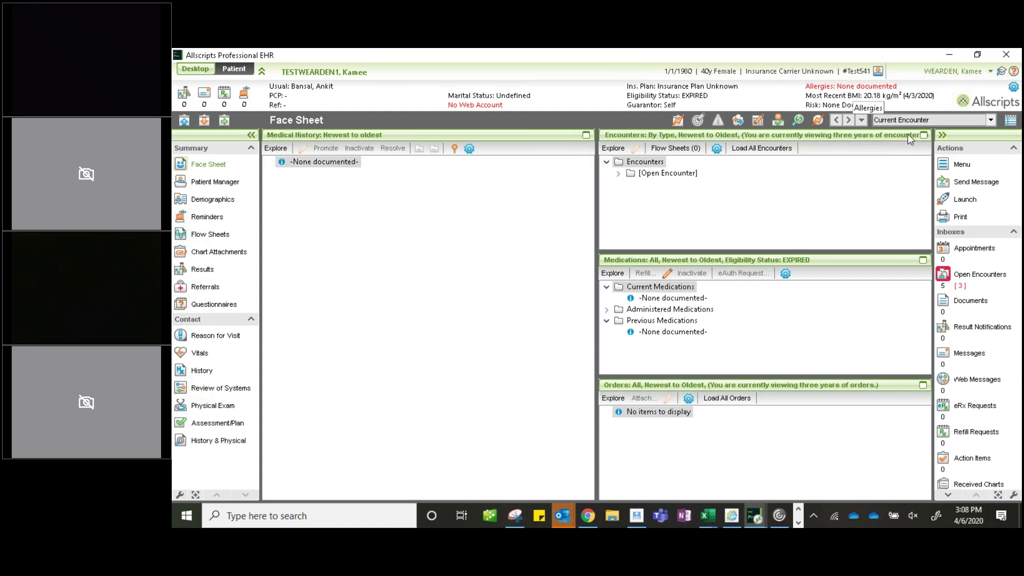
# - Look over Reason for Visit and Vitals, then open the patient's History section
pyautogui.click(225, 339)
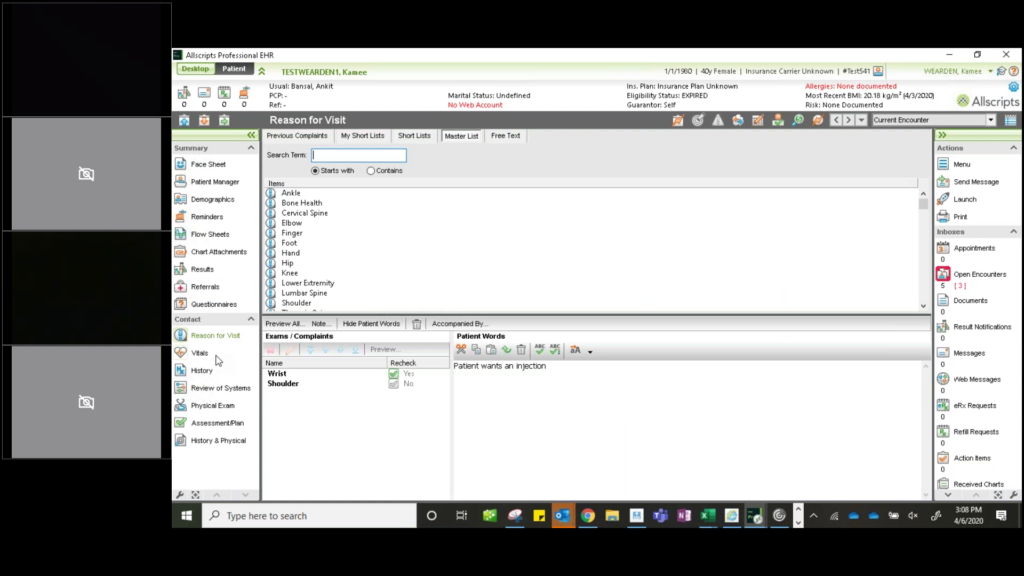
pyautogui.click(202, 354)
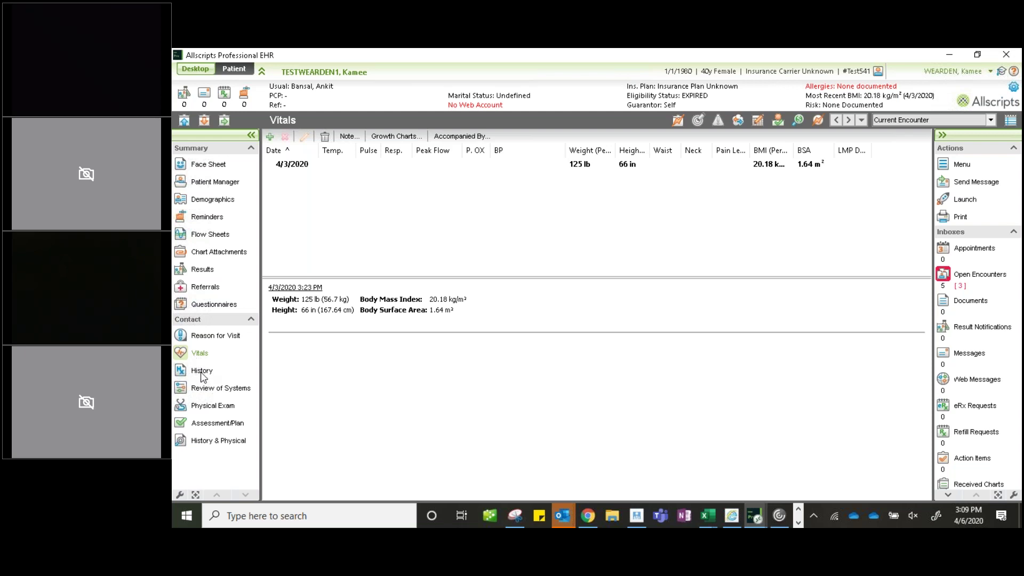
pyautogui.click(203, 372)
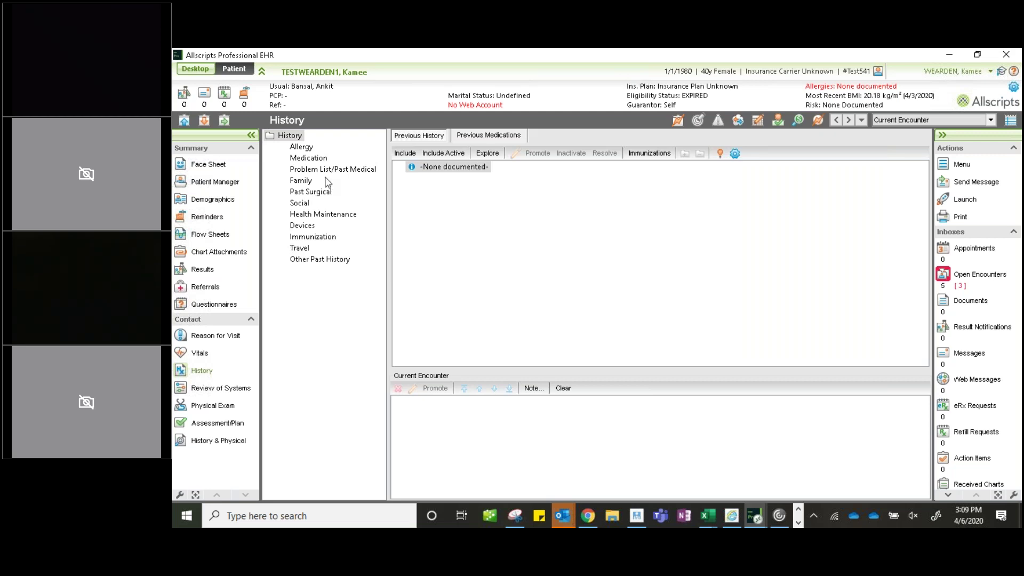
# - Open Allergy history and add the standard allergy short list to My Short Lists
pyautogui.click(301, 151)
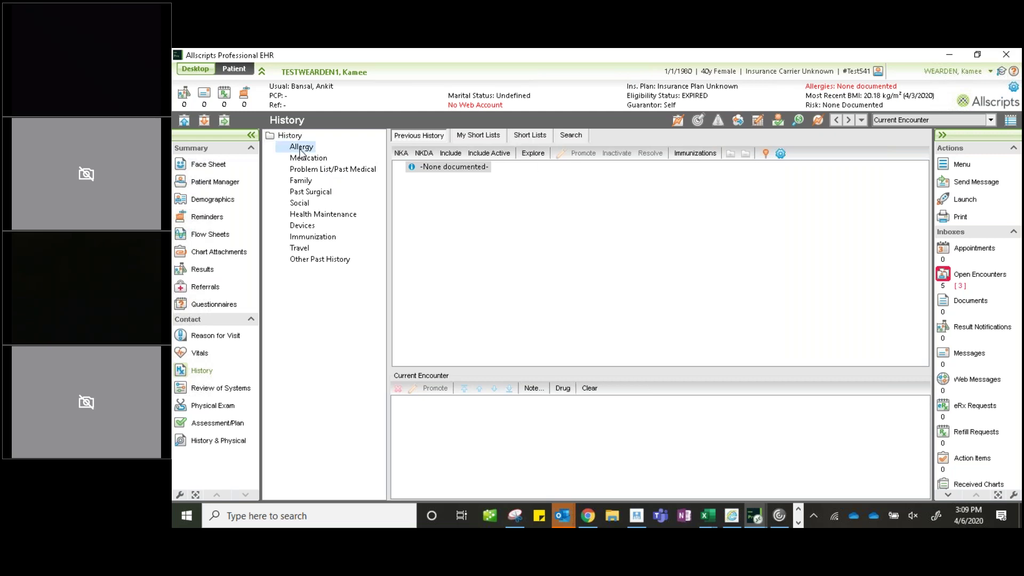
pyautogui.click(544, 138)
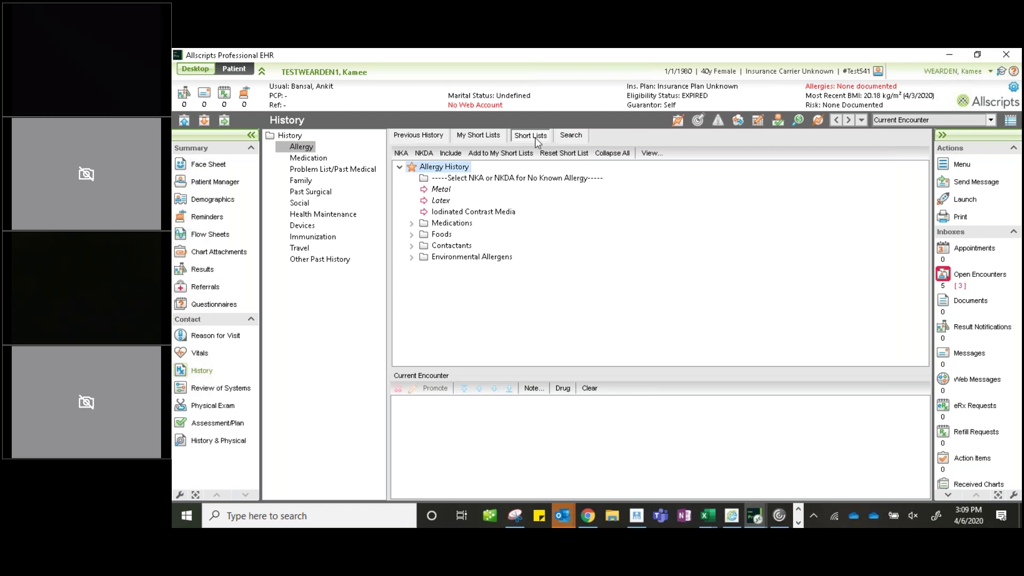
pyautogui.click(487, 137)
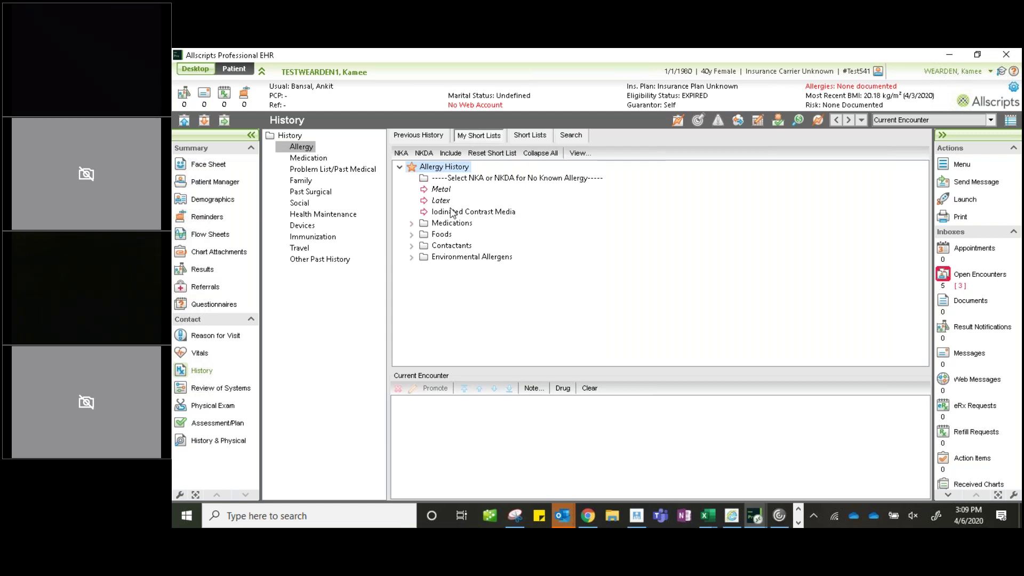
pyautogui.click(531, 137)
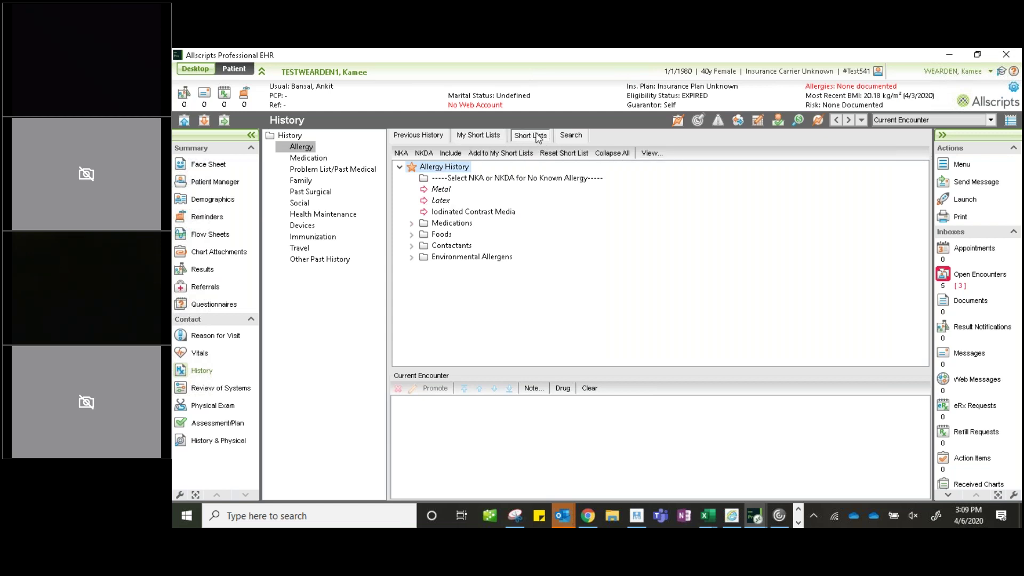
pyautogui.click(482, 156)
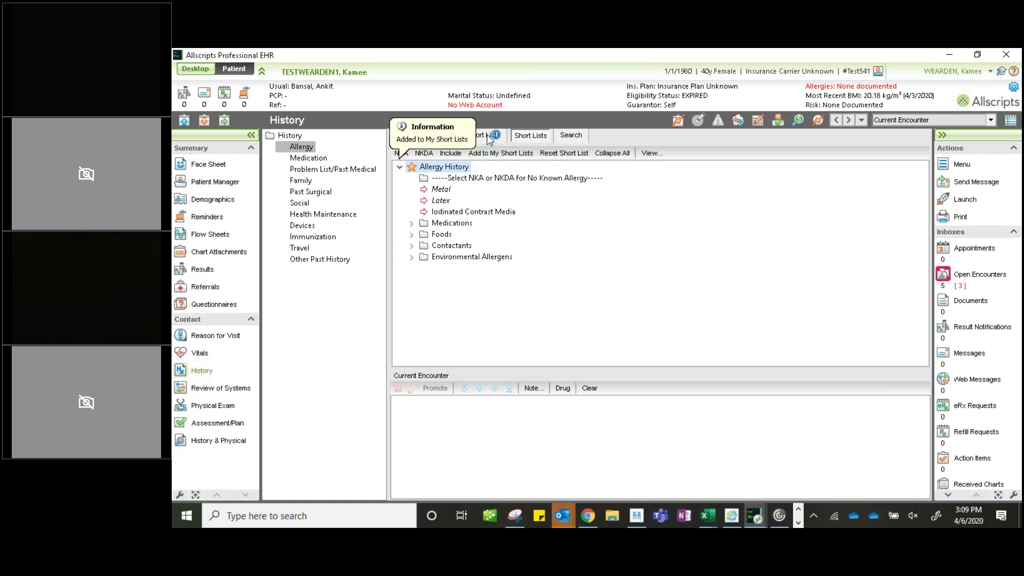
pyautogui.click(491, 137)
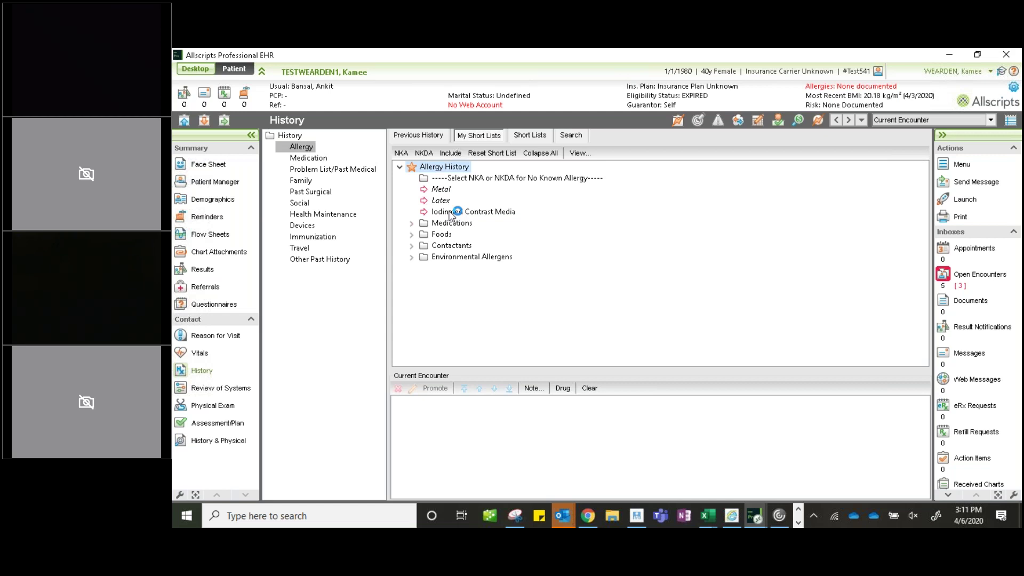
# - Browse the Medications, Foods, Contactants and Environmental Allergens folders, then collapse all and re-expand Allergy History
pyautogui.click(412, 223)
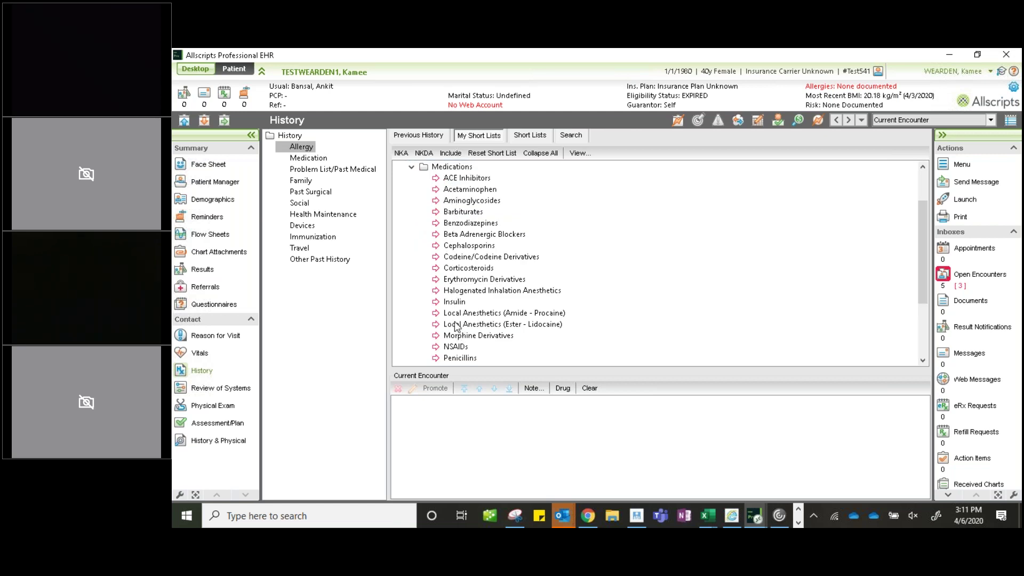
pyautogui.scroll(-3, 456, 327)
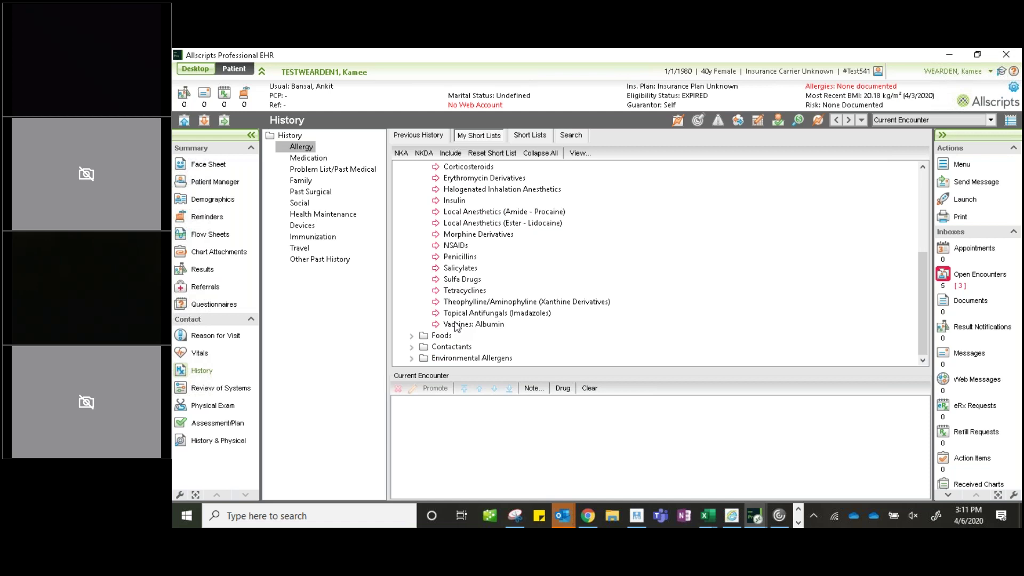
pyautogui.scroll(4, 457, 326)
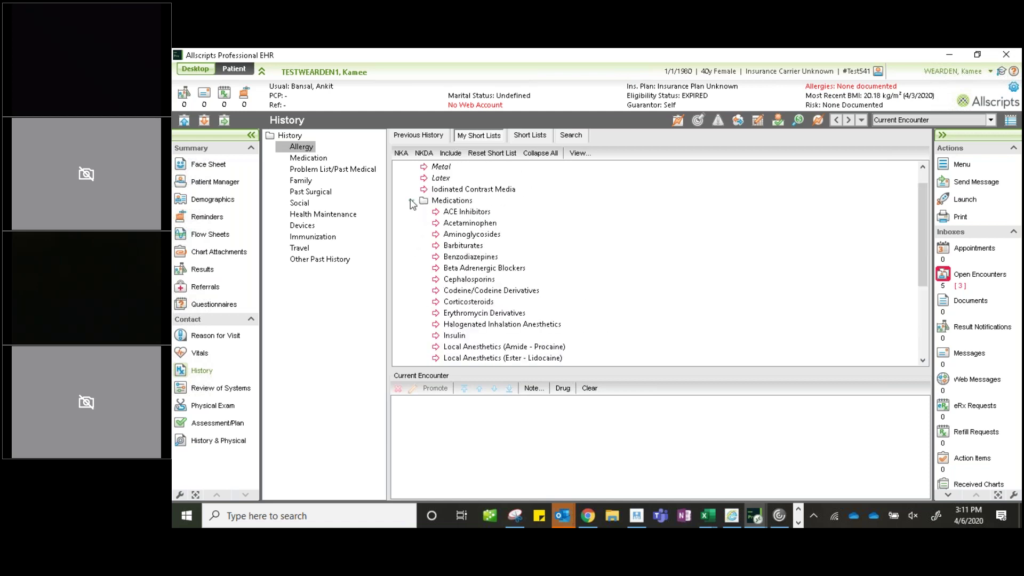
pyautogui.click(412, 203)
pyautogui.click(412, 233)
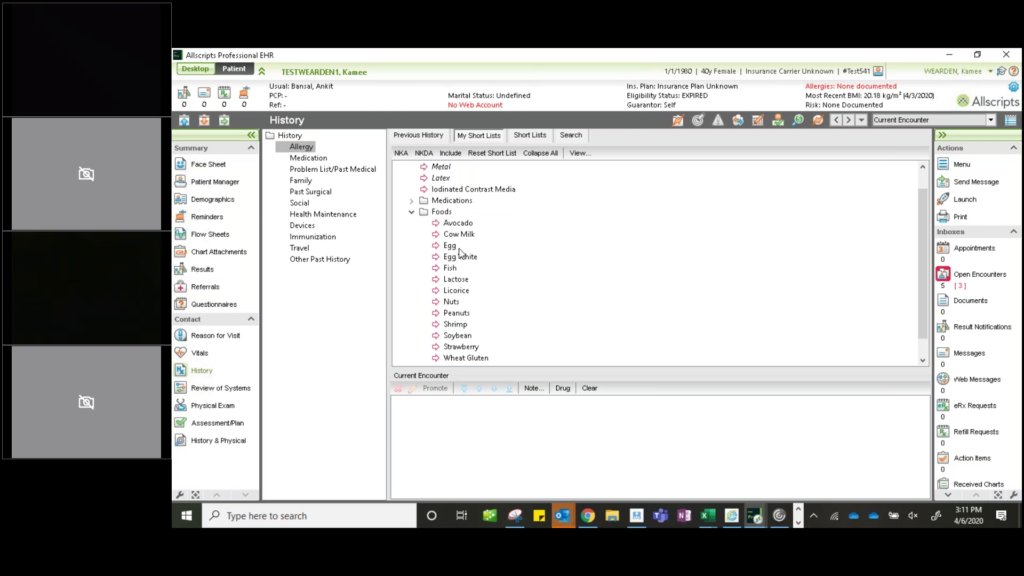
pyautogui.scroll(-1, 459, 253)
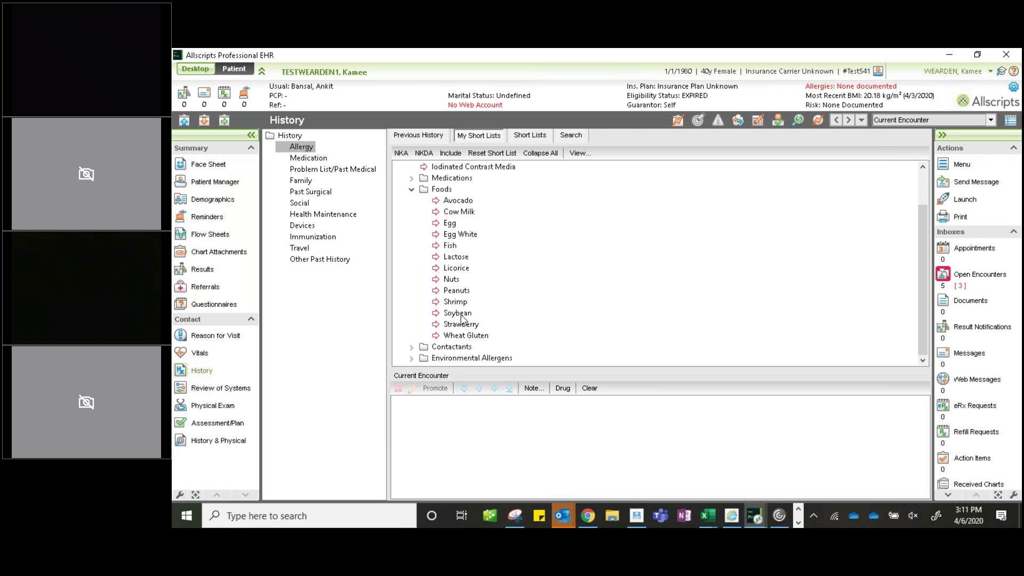
pyautogui.click(411, 347)
pyautogui.scroll(-1, 501, 270)
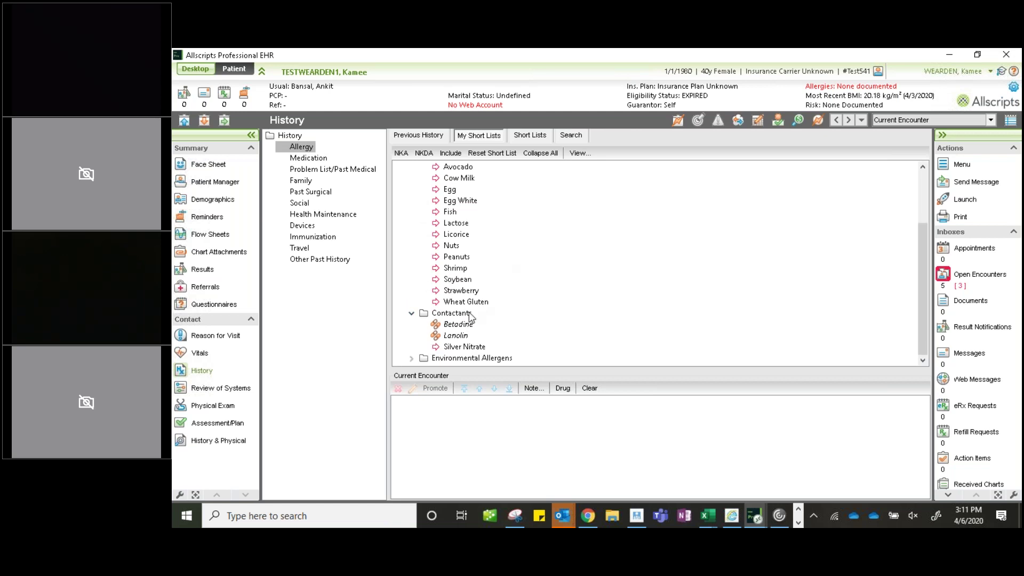
pyautogui.click(411, 358)
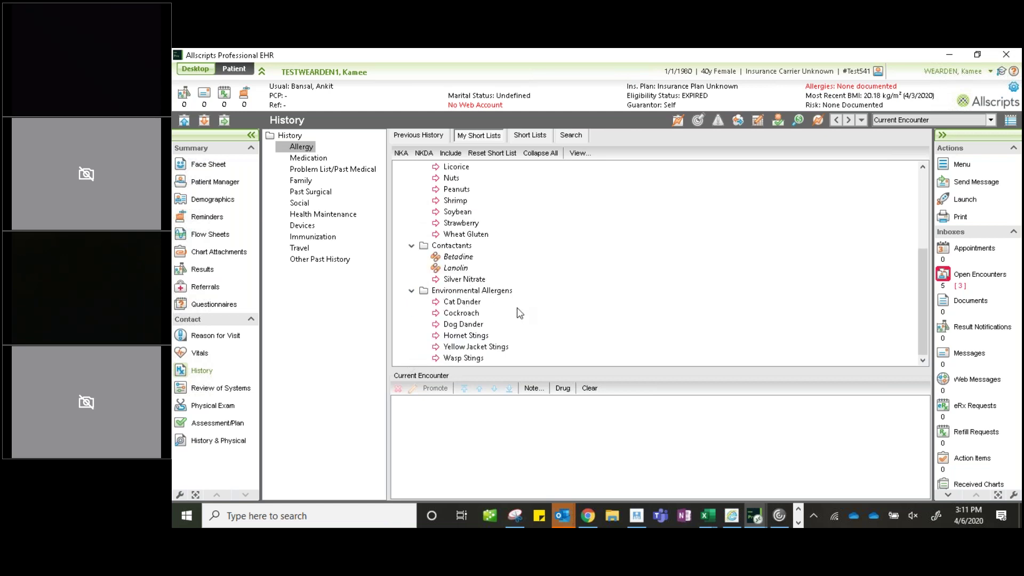
pyautogui.click(411, 290)
pyautogui.click(412, 315)
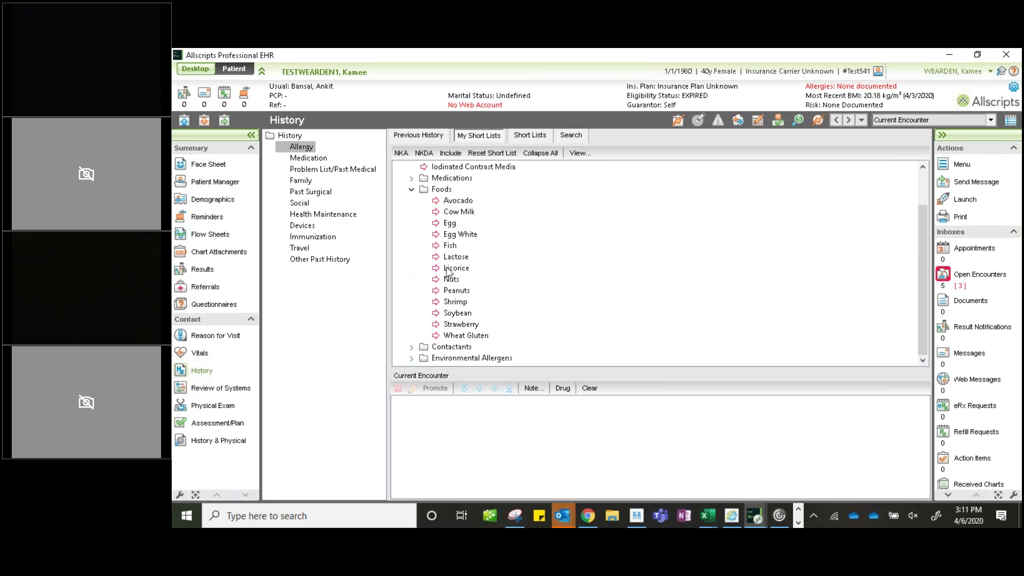
pyautogui.click(544, 155)
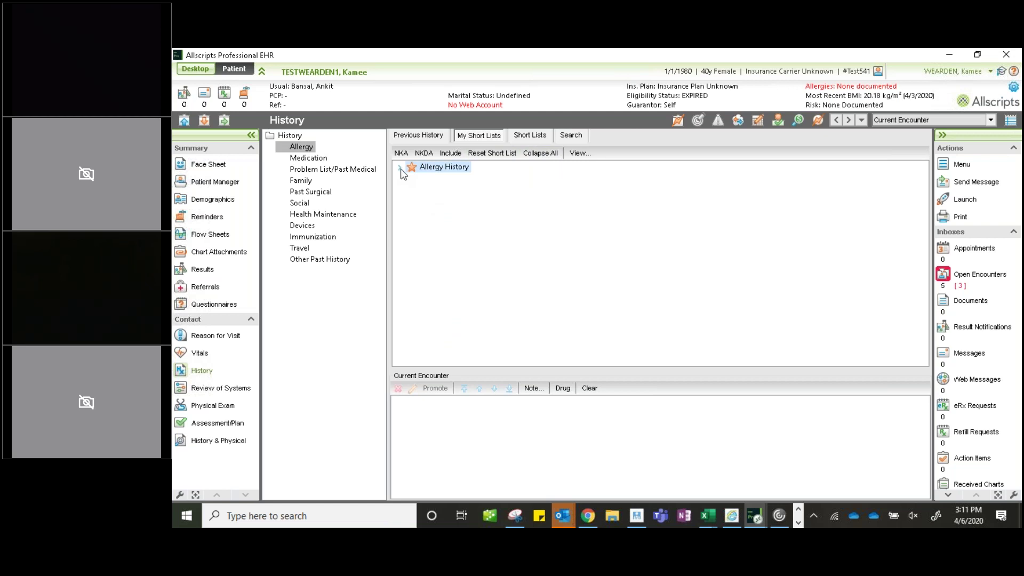
pyautogui.click(400, 167)
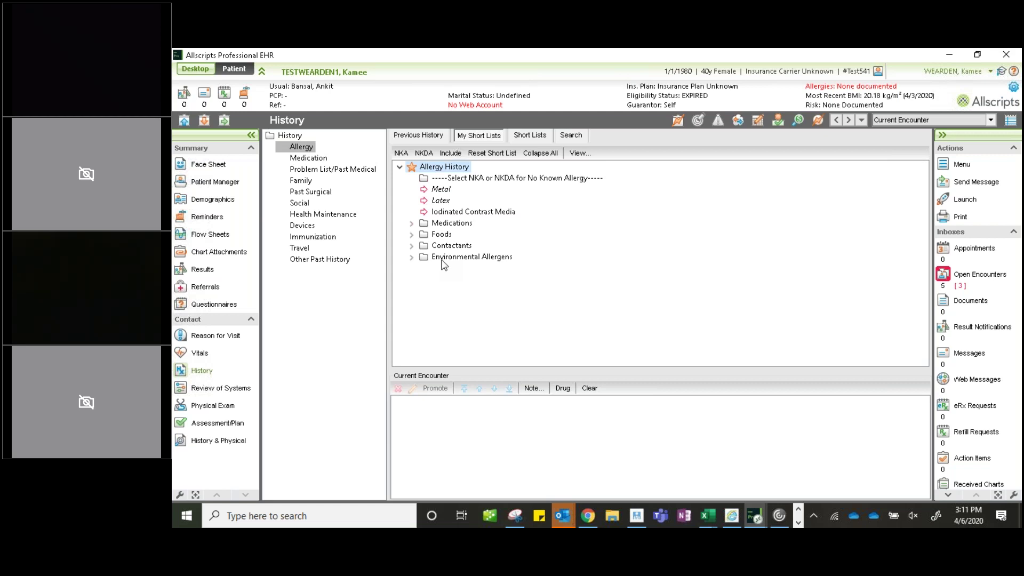
# - Search the Medi-Span Drug List - Allergy source for 'PENCILLIN'
pyautogui.click(572, 136)
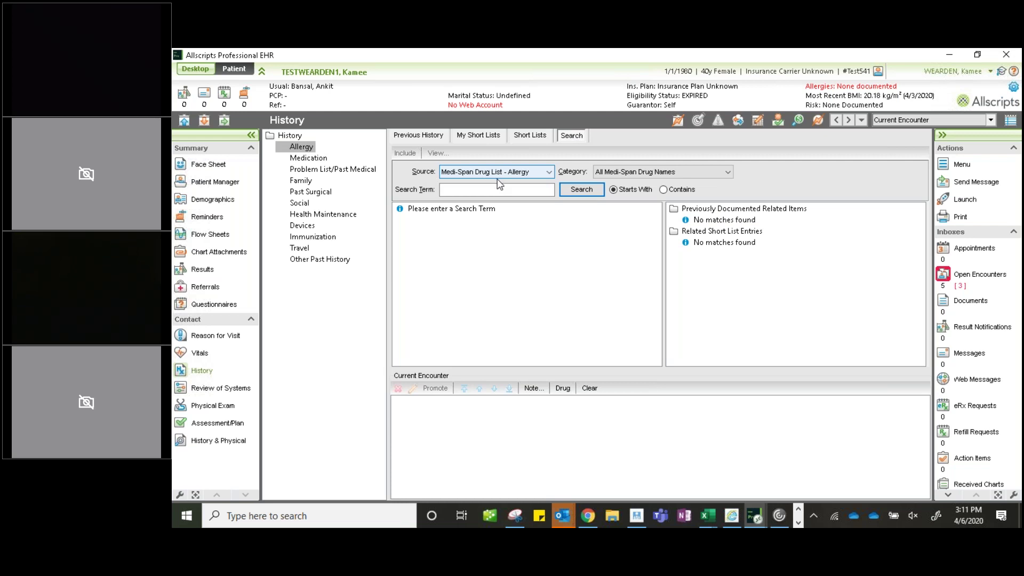
pyautogui.click(550, 174)
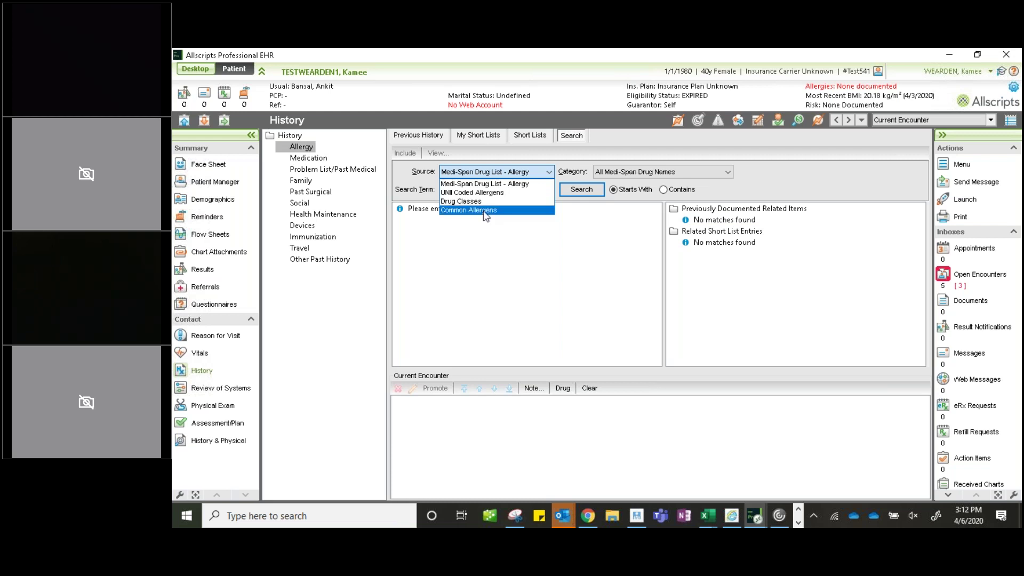
pyautogui.click(546, 172)
pyautogui.click(521, 191)
pyautogui.click(521, 190)
pyautogui.write('PENCILLIN')
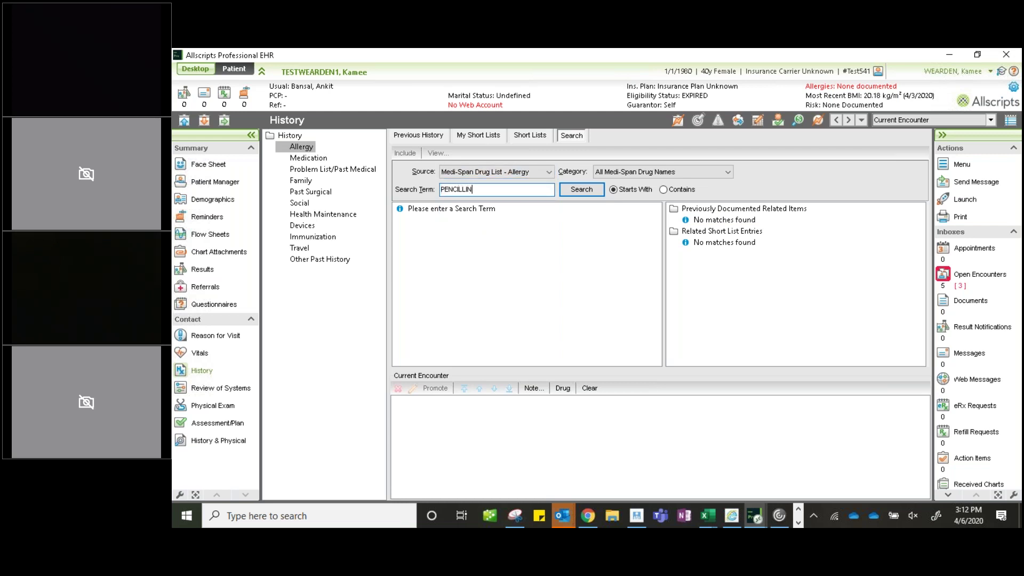
pyautogui.click(578, 186)
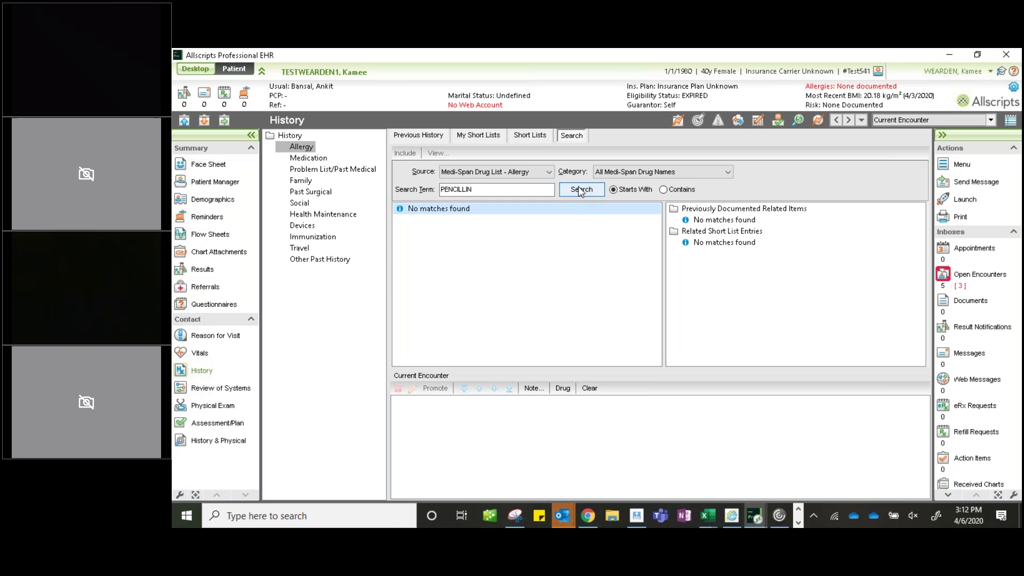
# - Try Common Allergens, then search Medi-Span Drug List - Allergy for 'PEN' and browse the penicillin results
pyautogui.click(548, 172)
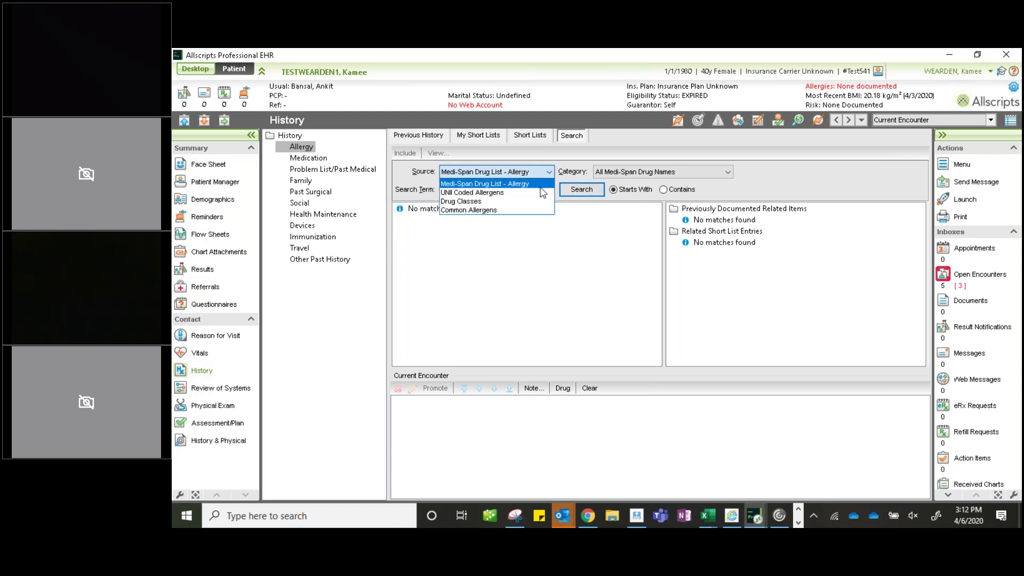
pyautogui.click(521, 210)
pyautogui.click(590, 191)
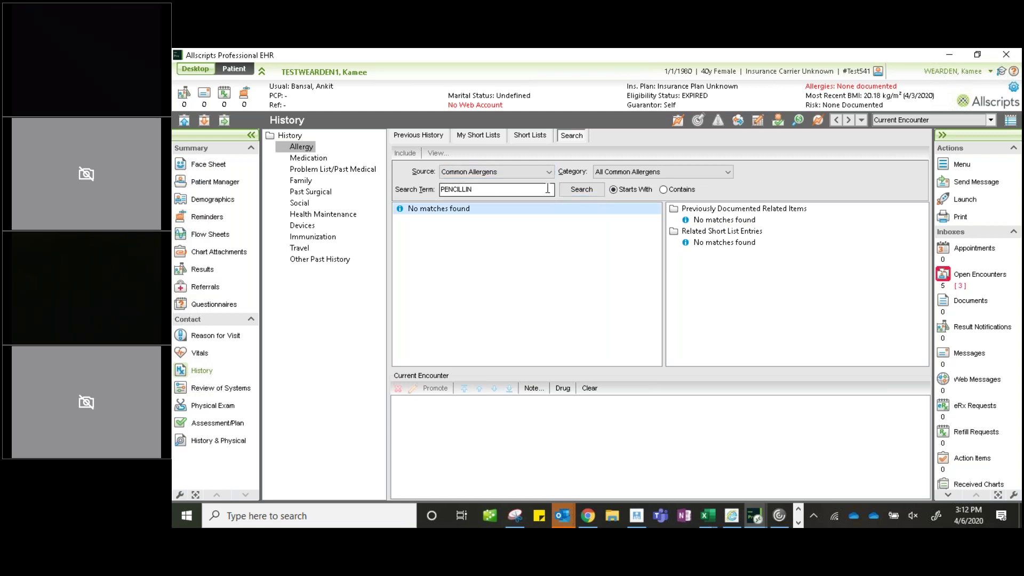
pyautogui.click(549, 172)
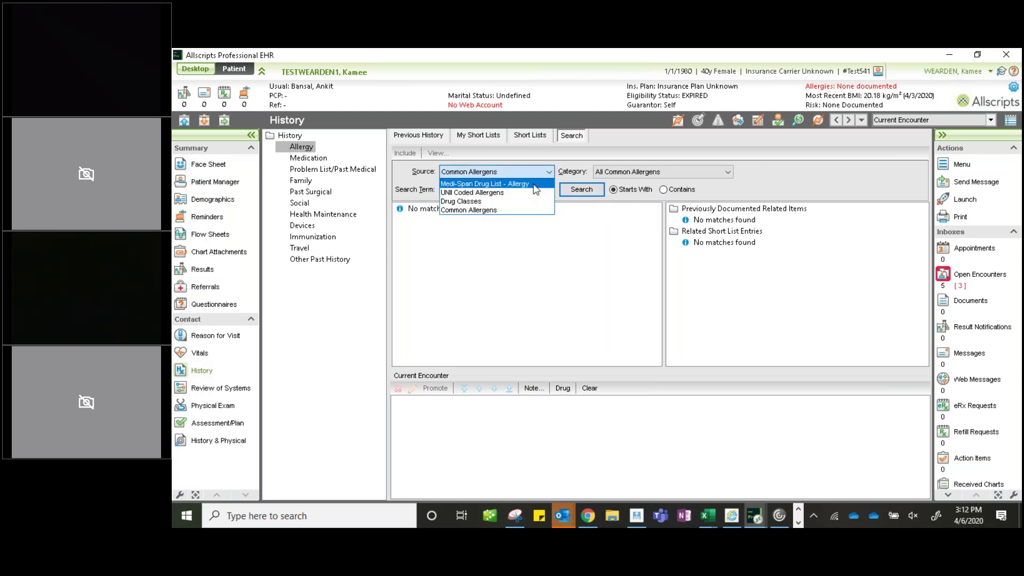
pyautogui.click(534, 185)
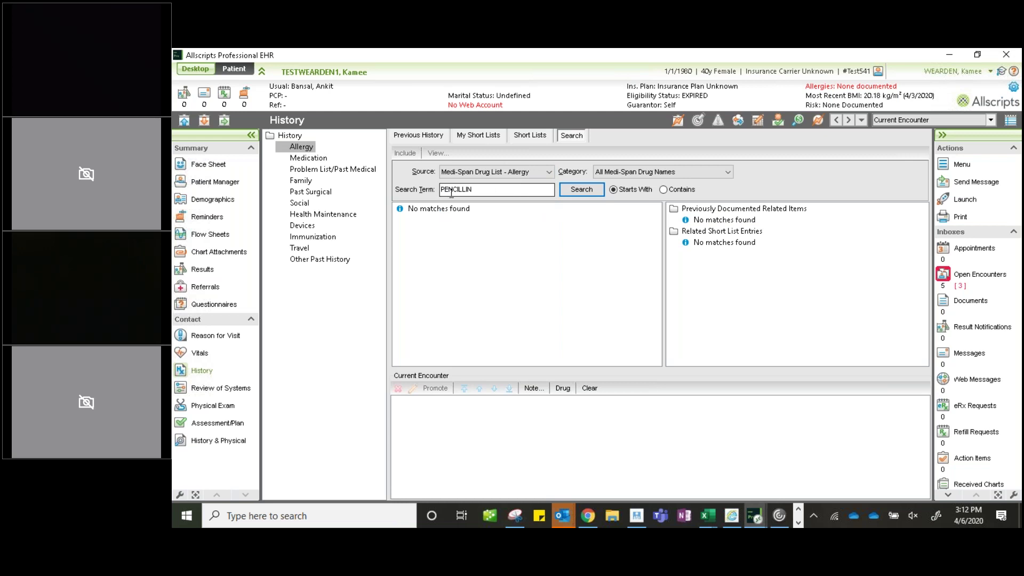
pyautogui.click(484, 190)
pyautogui.press('Return')
pyautogui.scroll(-5, 458, 288)
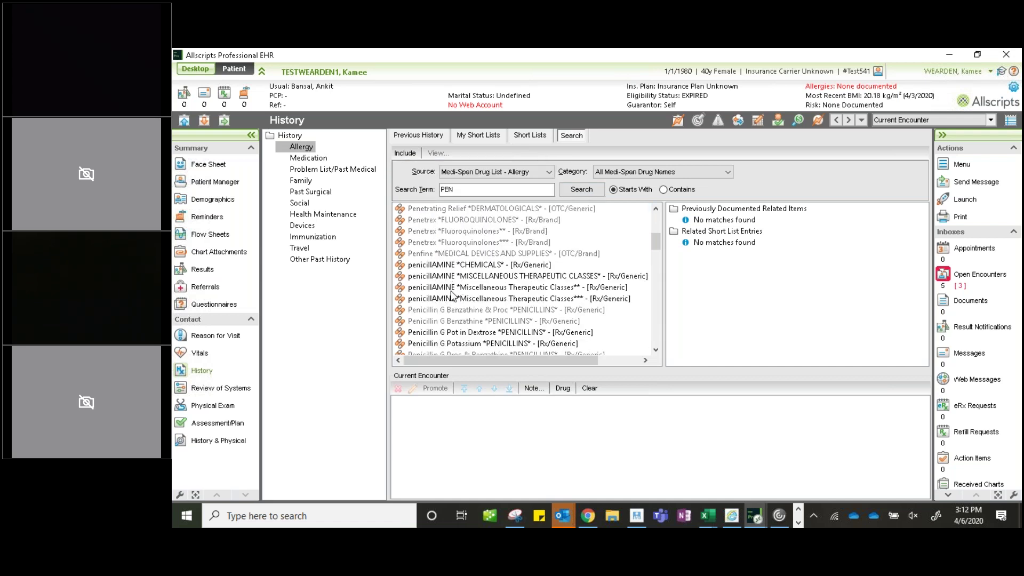
pyautogui.scroll(-2, 451, 326)
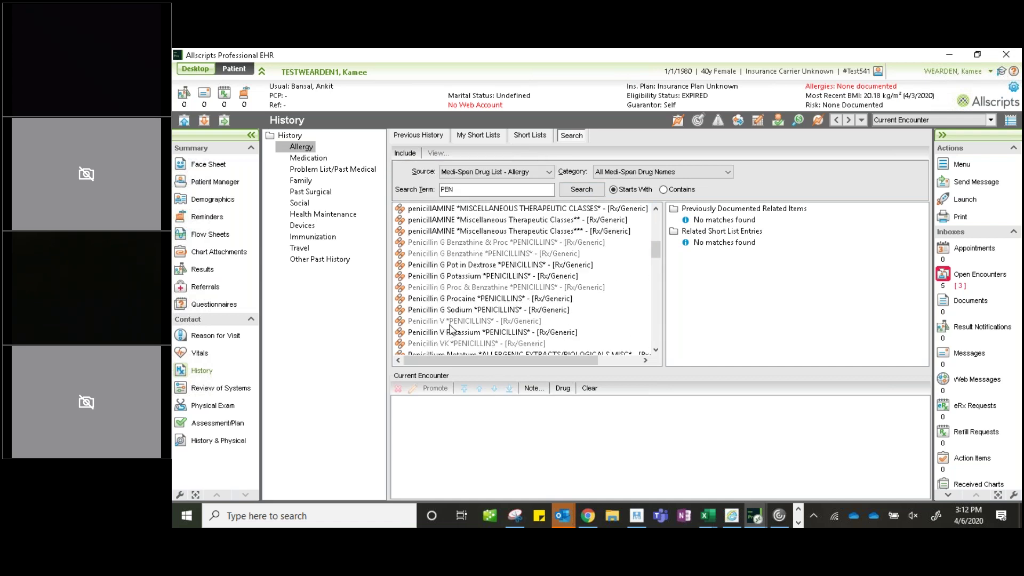
pyautogui.scroll(-1, 451, 327)
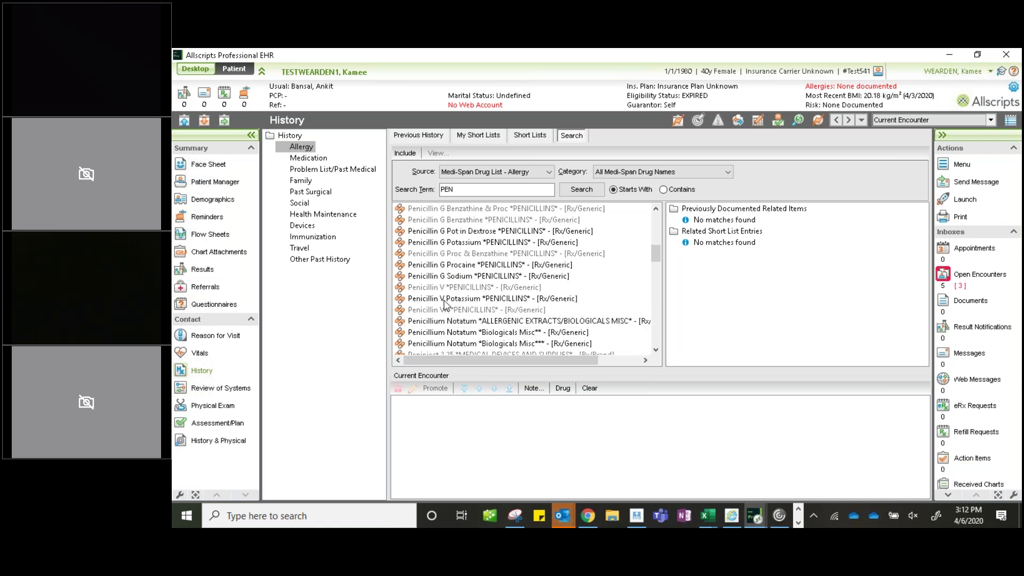
pyautogui.scroll(-1, 446, 303)
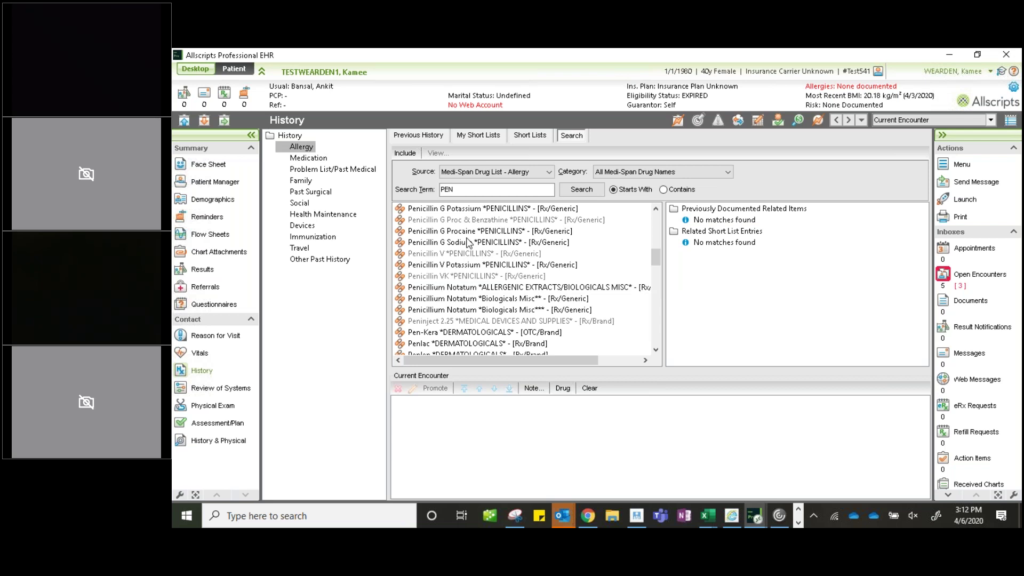
pyautogui.scroll(2, 470, 244)
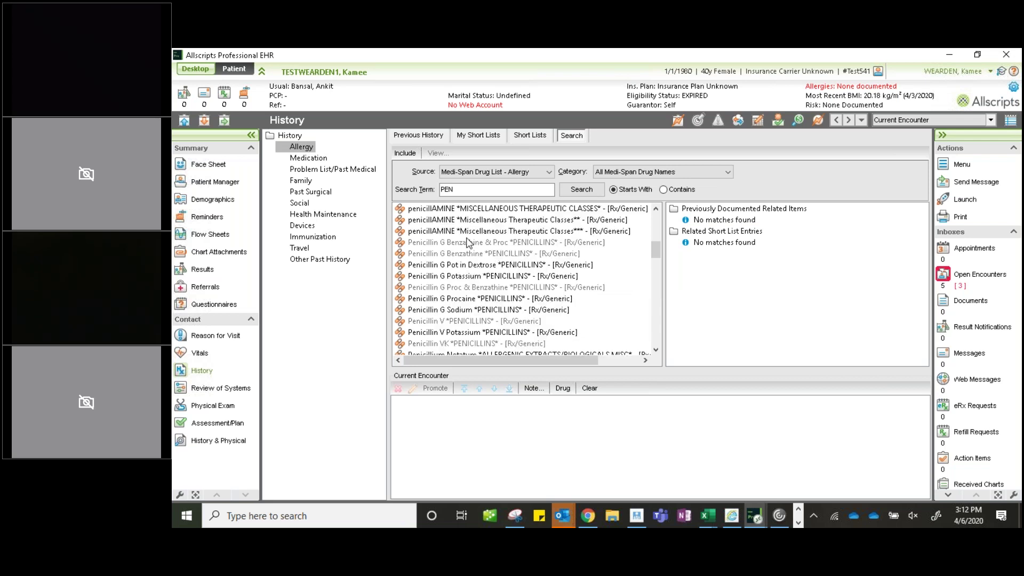
# - Open the Penicillin G Potassium allergy, add Cough and Dizziness as manifestations, then remove Dizziness
pyautogui.doubleClick(476, 274)
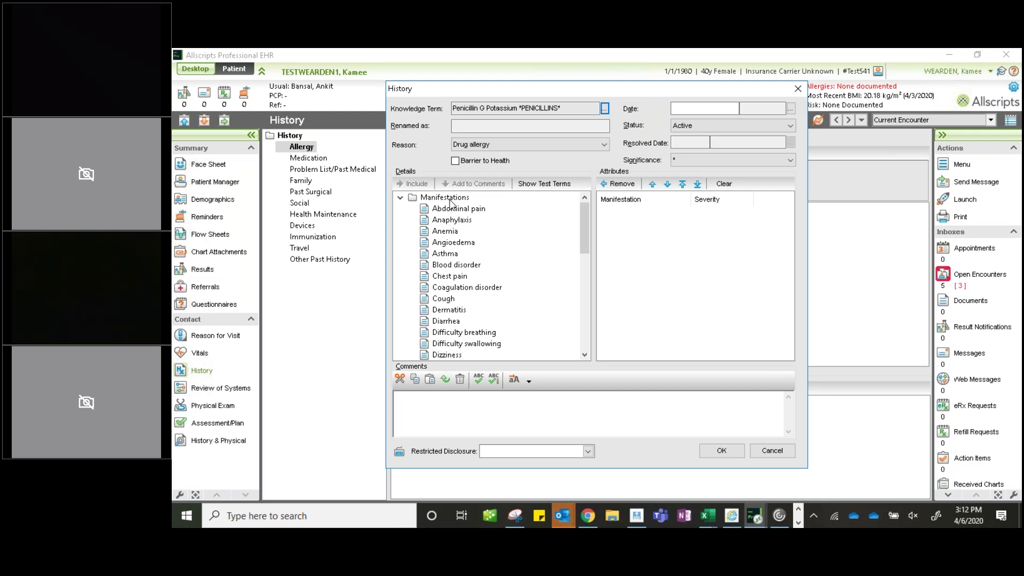
pyautogui.click(453, 300)
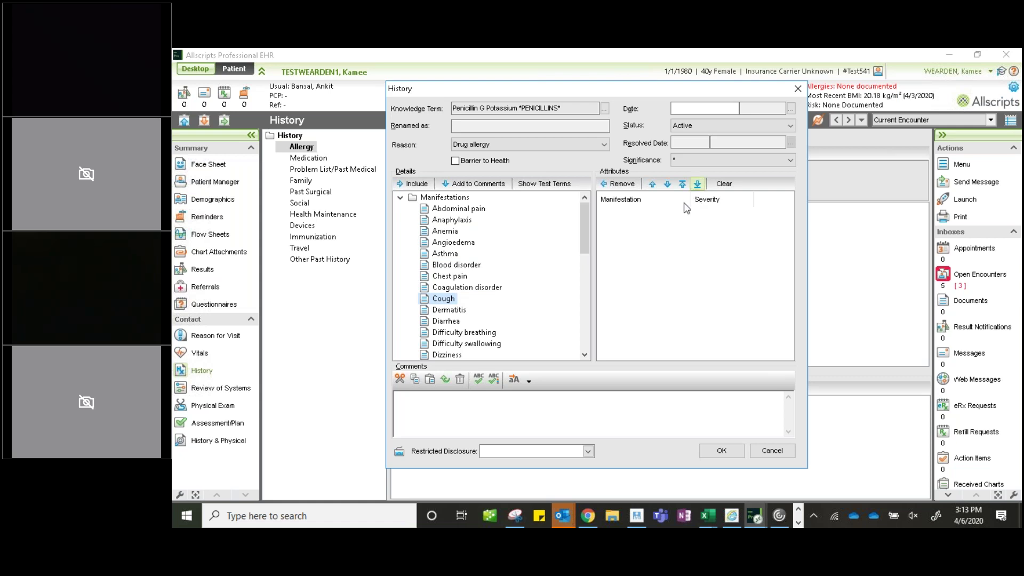
pyautogui.doubleClick(447, 302)
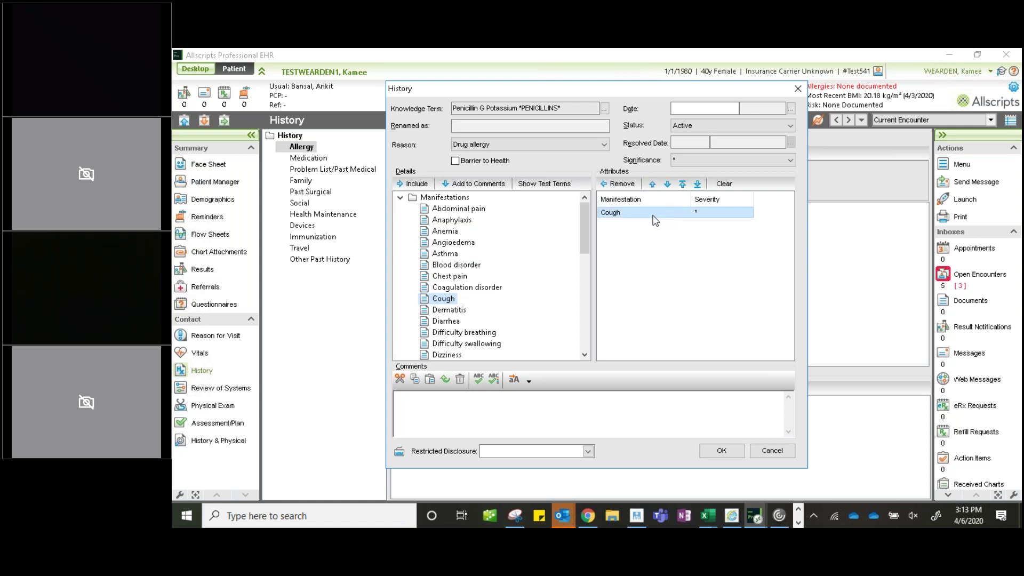
pyautogui.click(452, 356)
pyautogui.doubleClick(451, 356)
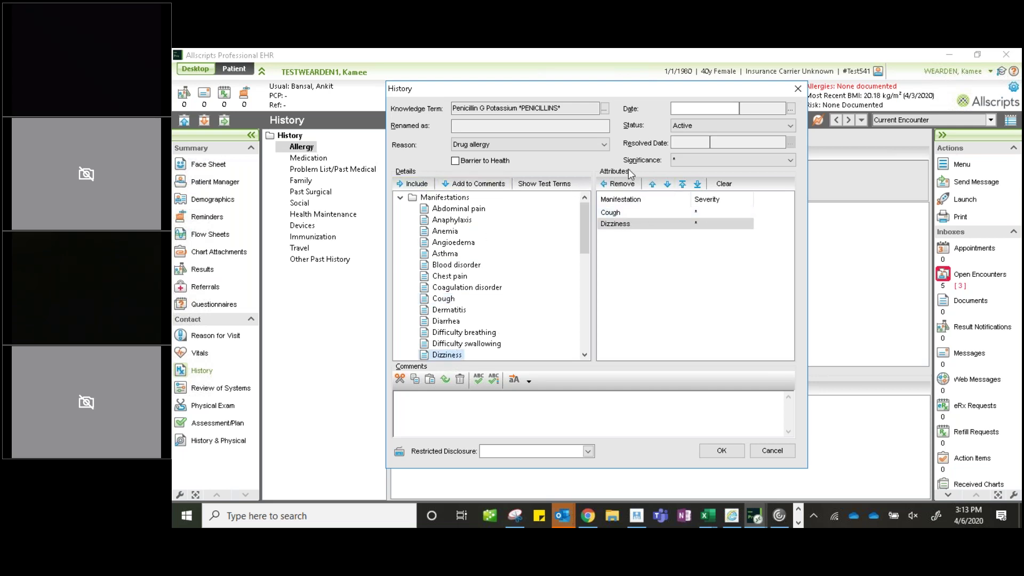
pyautogui.click(621, 225)
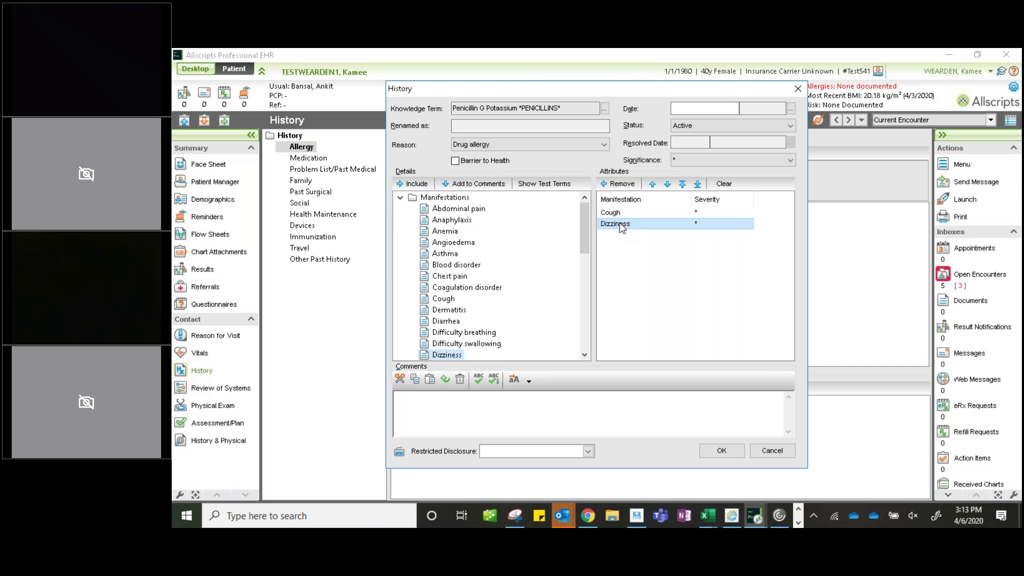
pyautogui.click(621, 185)
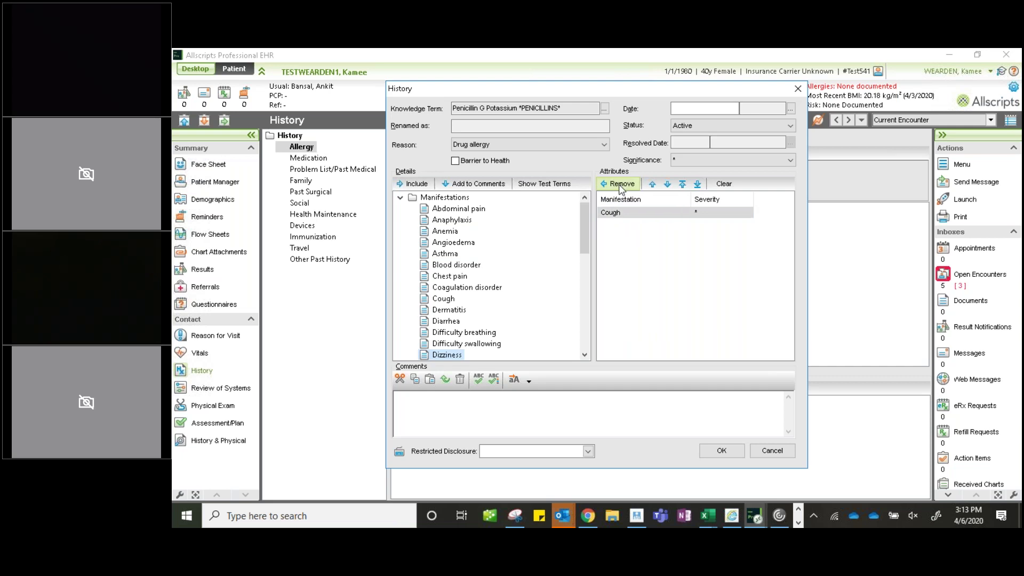
# - Add Difficulty breathing as a manifestation and try reordering it relative to Cough
pyautogui.click(473, 334)
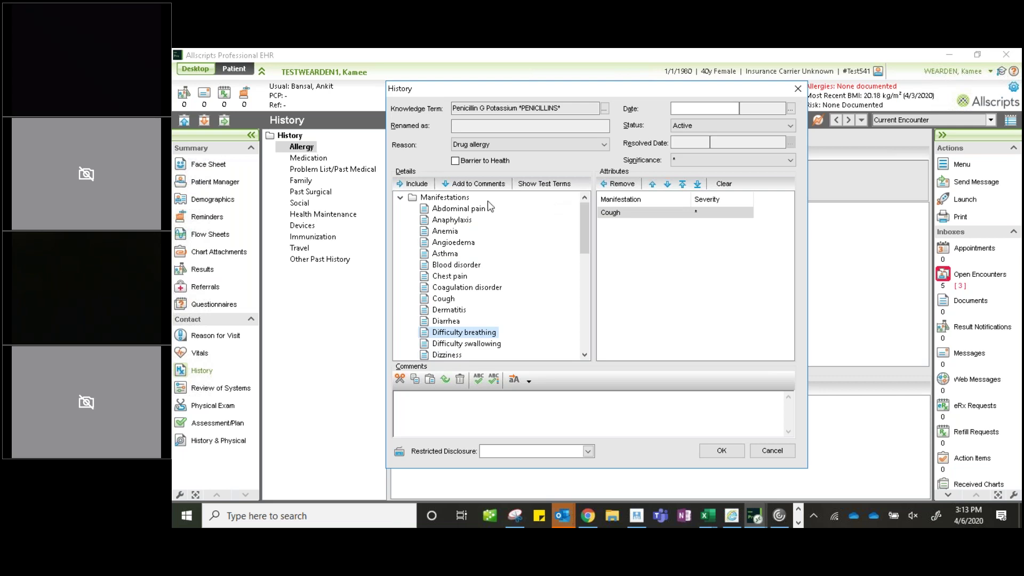
pyautogui.click(413, 184)
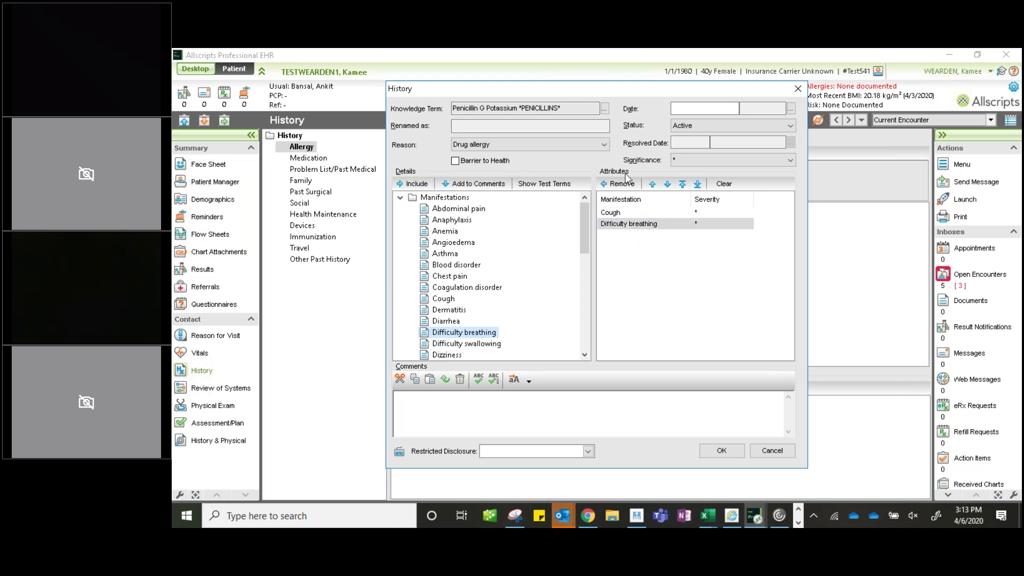
pyautogui.click(653, 184)
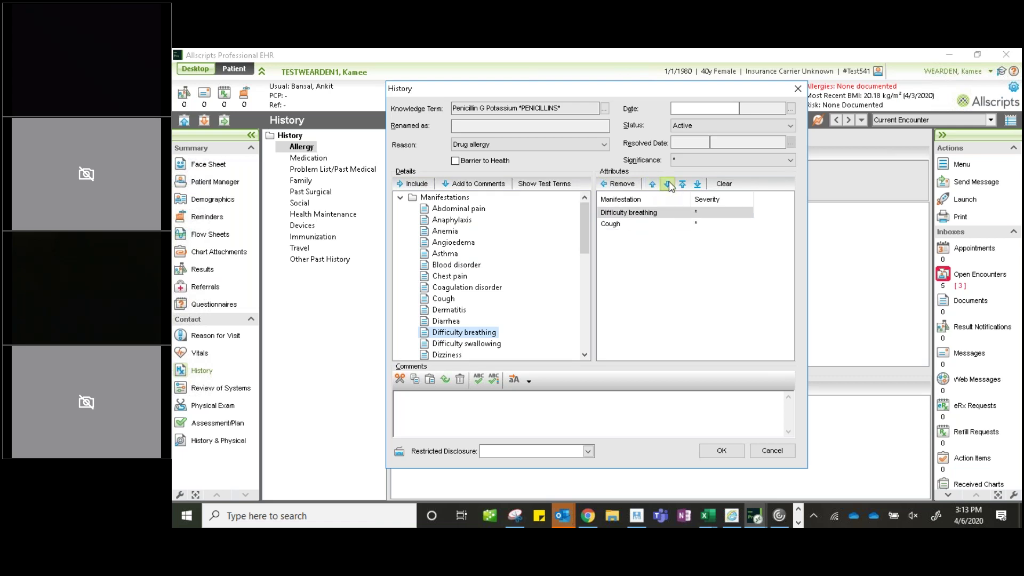
pyautogui.click(667, 184)
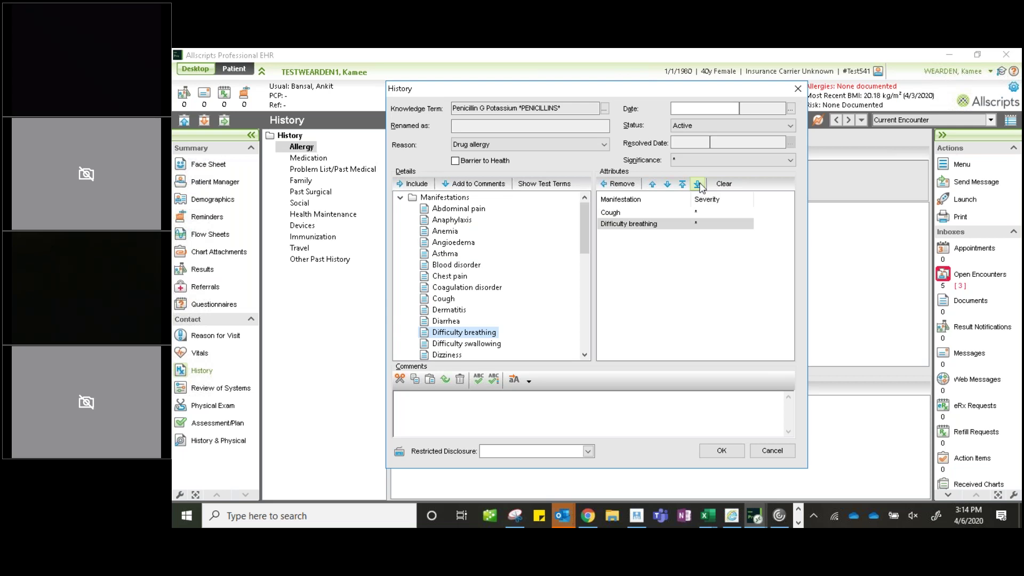
# - Comment the penicillin allergy 'no exposure since childhood', save it, and return to My Short Lists
pyautogui.click(443, 403)
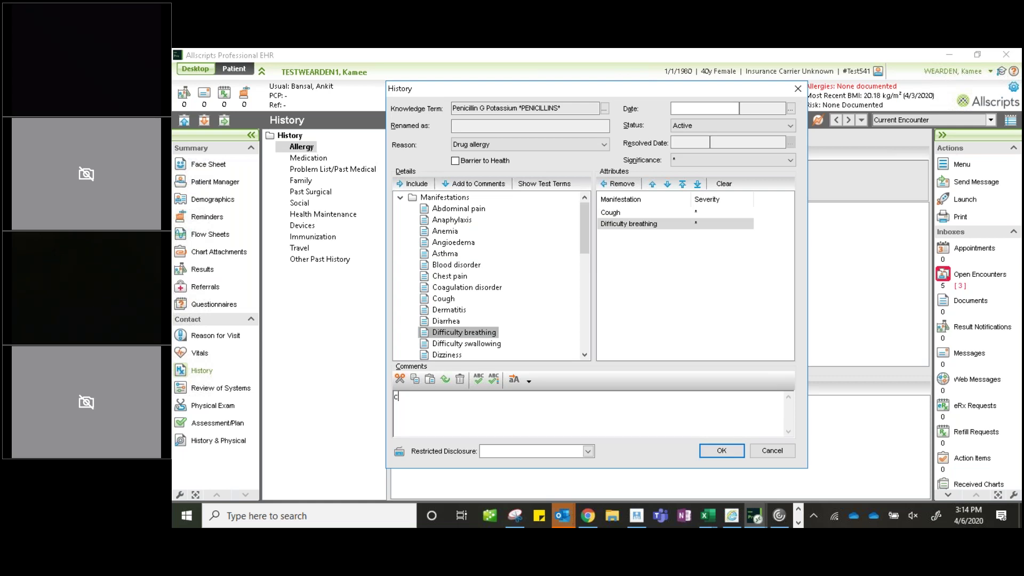
pyautogui.write('no exposi')
pyautogui.write('re si')
pyautogui.write('nce childhood')
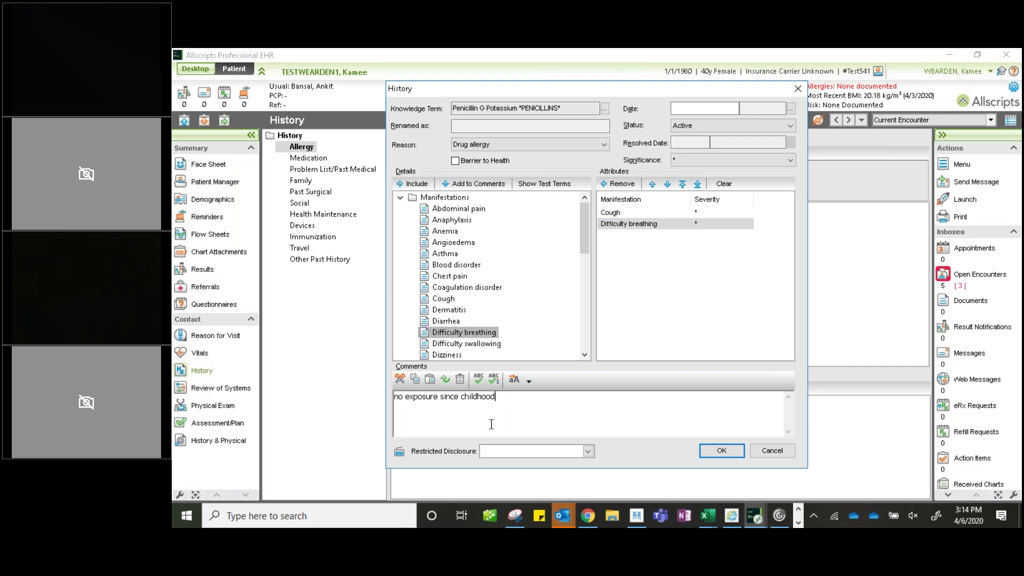
pyautogui.click(722, 452)
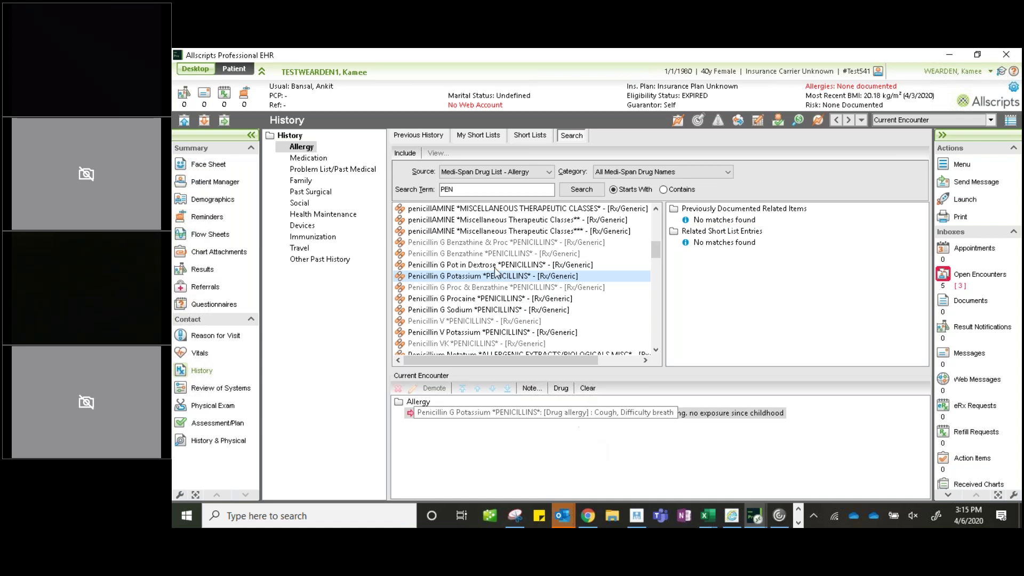
pyautogui.click(438, 190)
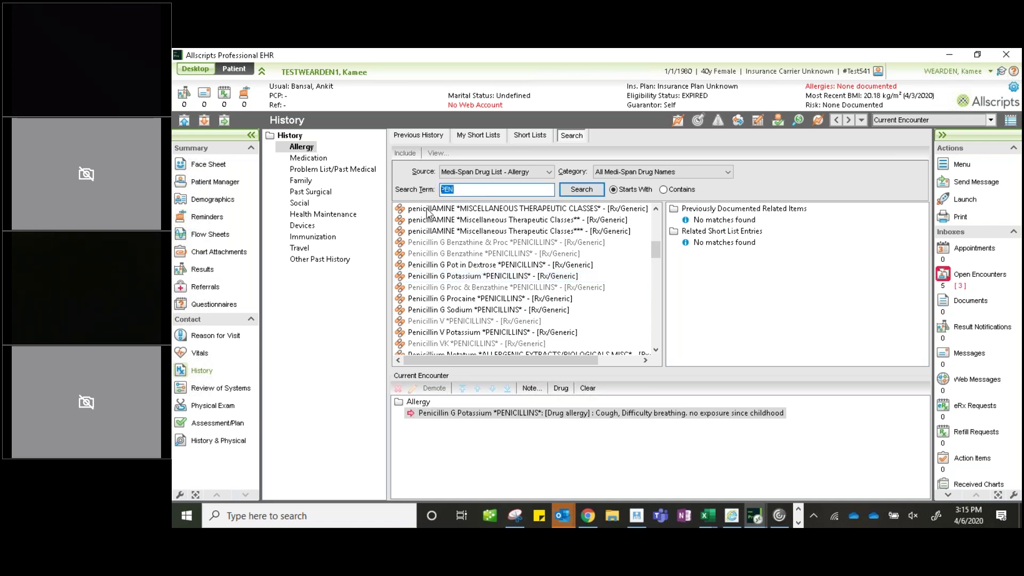
pyautogui.click(473, 137)
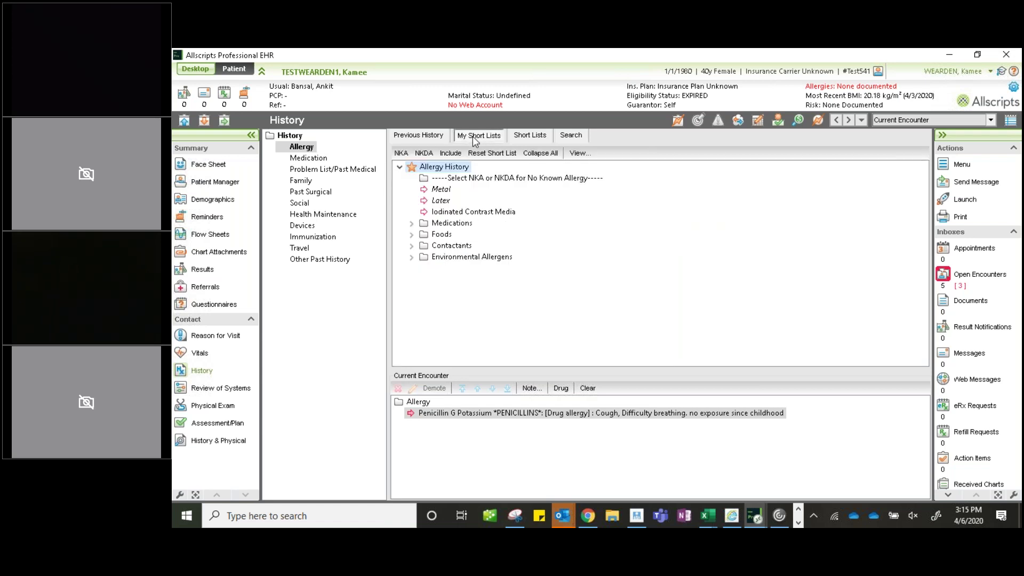
# - Open the patient's Medication history and add the Medication History short list to My Short Lists
pyautogui.click(412, 223)
pyautogui.click(412, 167)
pyautogui.click(309, 159)
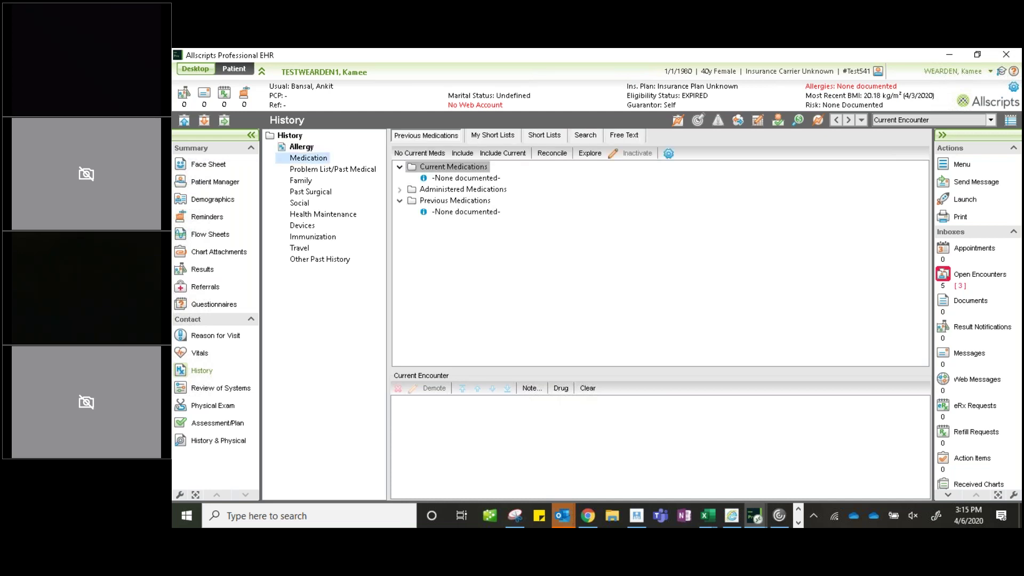
pyautogui.click(549, 137)
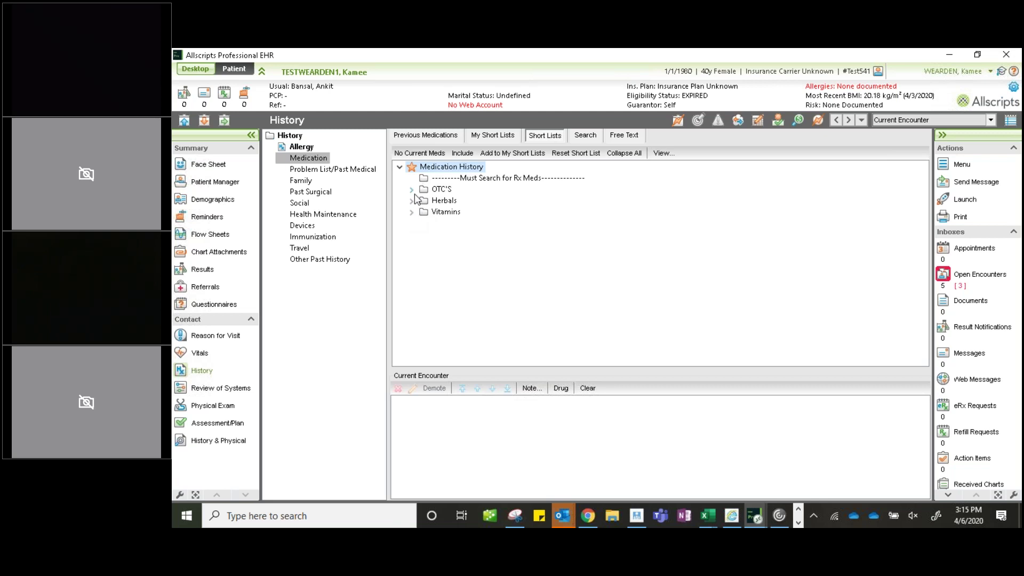
pyautogui.click(505, 155)
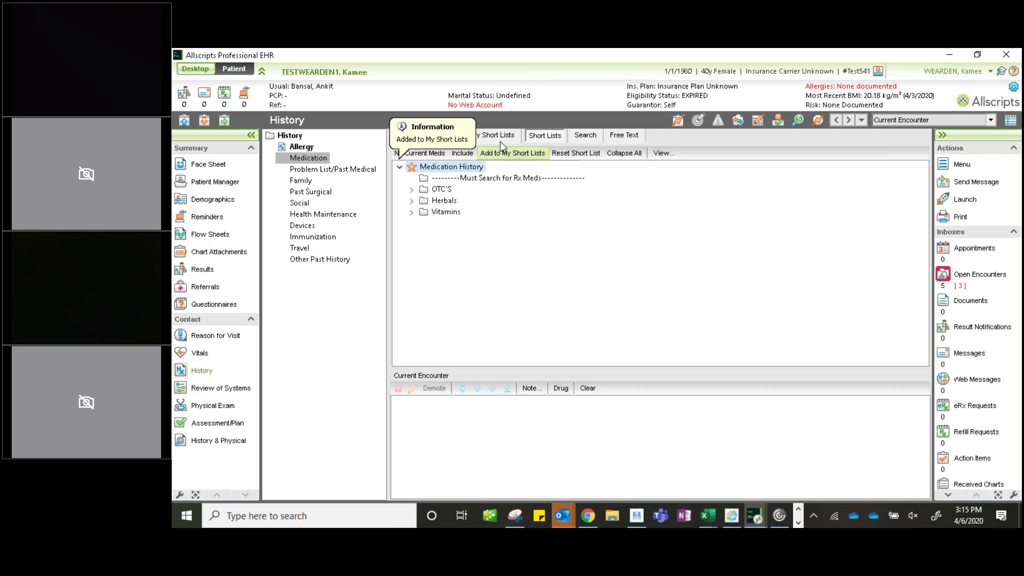
pyautogui.click(504, 138)
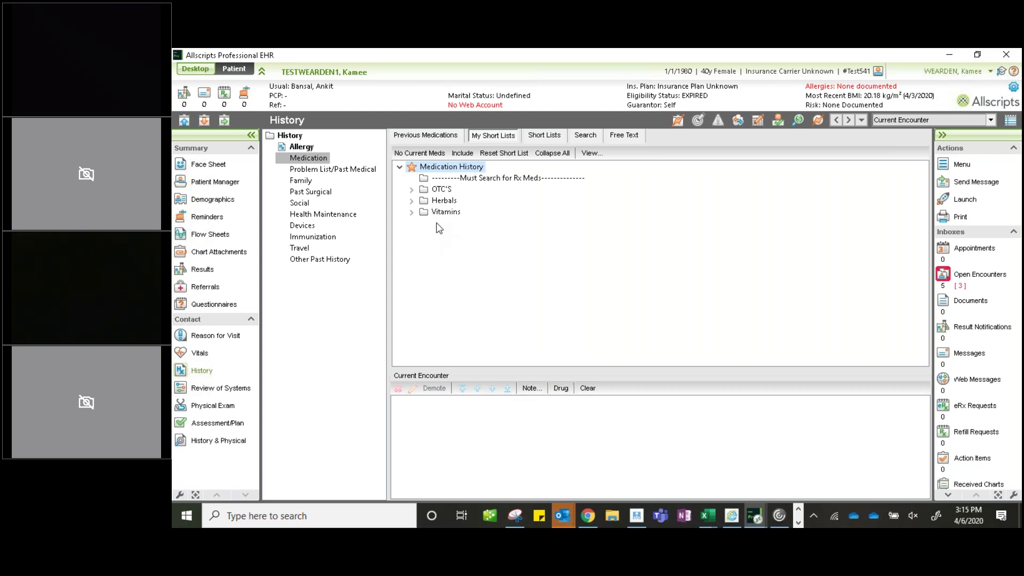
# - Expand and collapse the OTC'S, Herbals and Vitamins groups in the medication short list
pyautogui.click(411, 190)
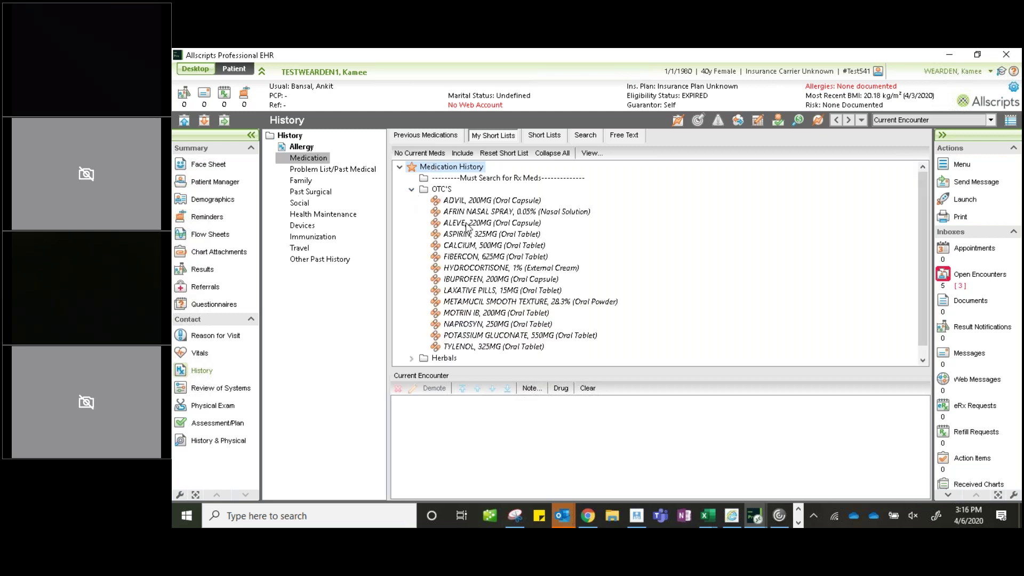
pyautogui.scroll(-1, 466, 227)
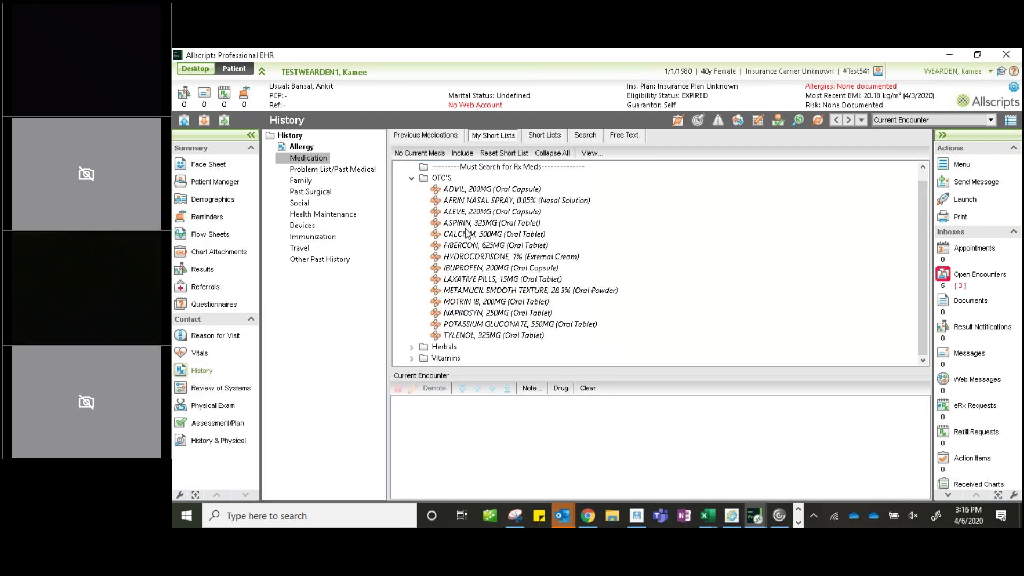
pyautogui.click(411, 179)
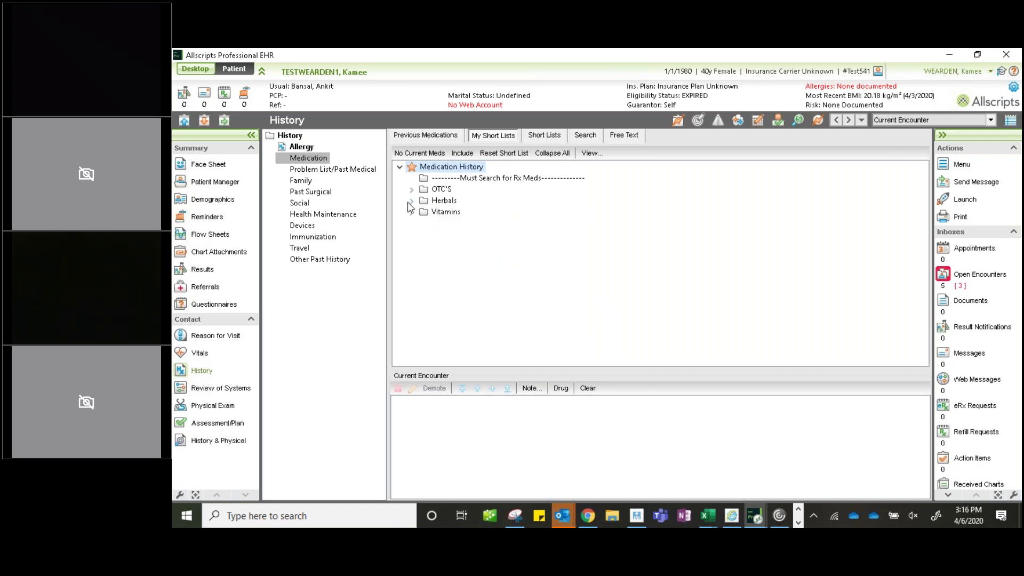
pyautogui.click(411, 201)
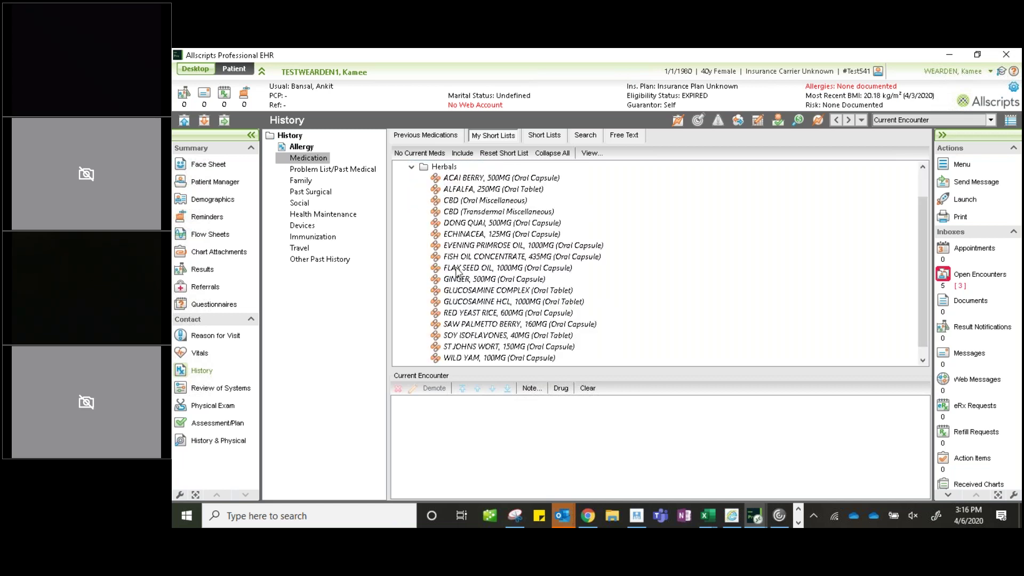
pyautogui.click(412, 167)
pyautogui.click(412, 214)
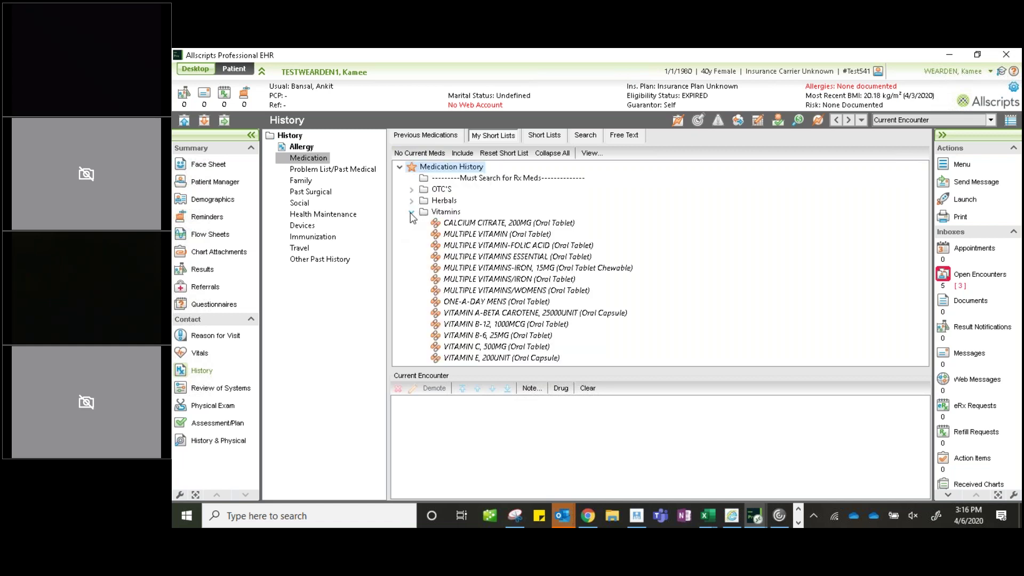
pyautogui.click(413, 213)
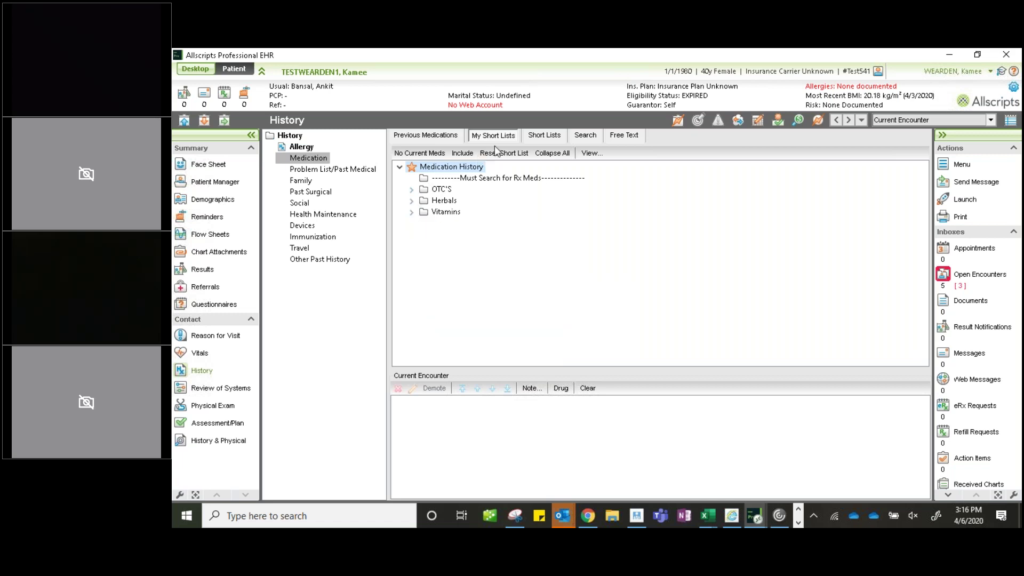
pyautogui.click(587, 136)
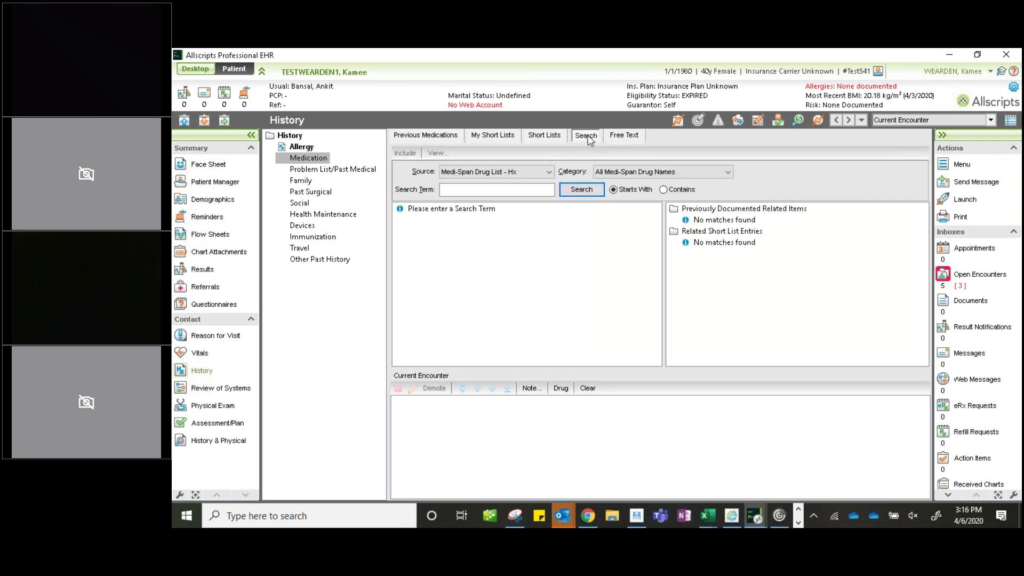
pyautogui.click(550, 172)
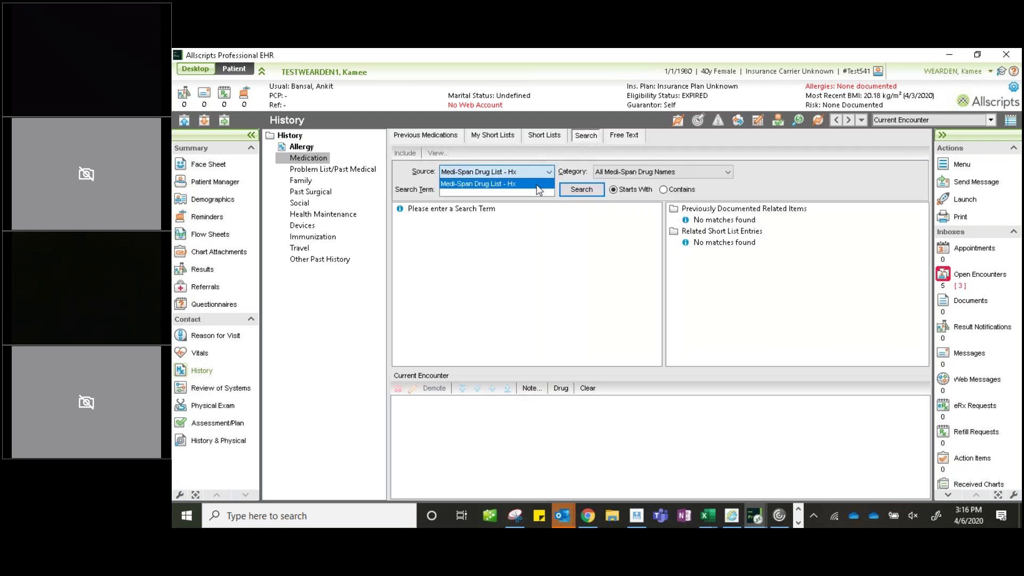
pyautogui.click(539, 184)
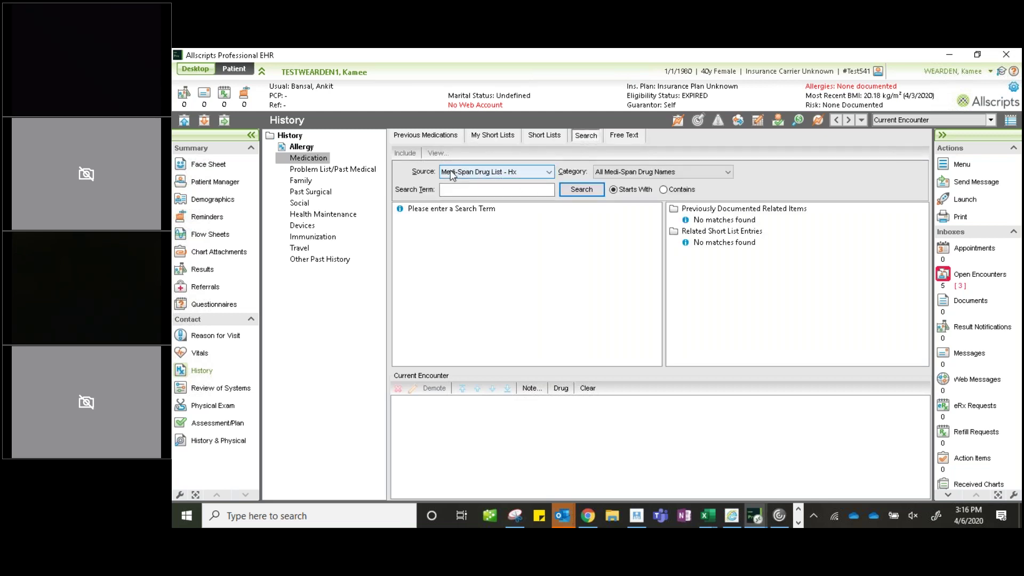
pyautogui.click(513, 189)
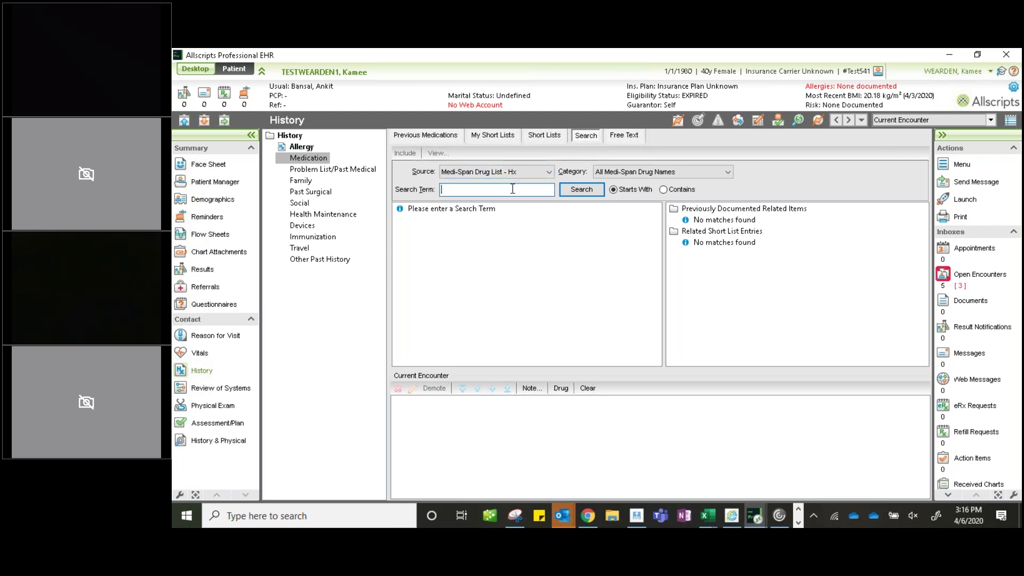
pyautogui.write('PENICILLIN')
pyautogui.press('Return')
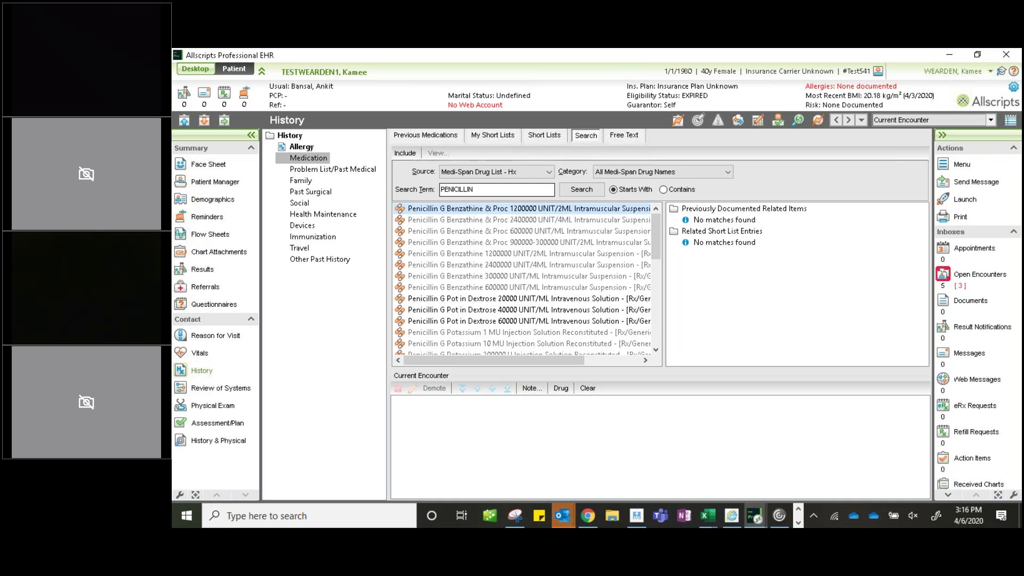
pyautogui.click(502, 138)
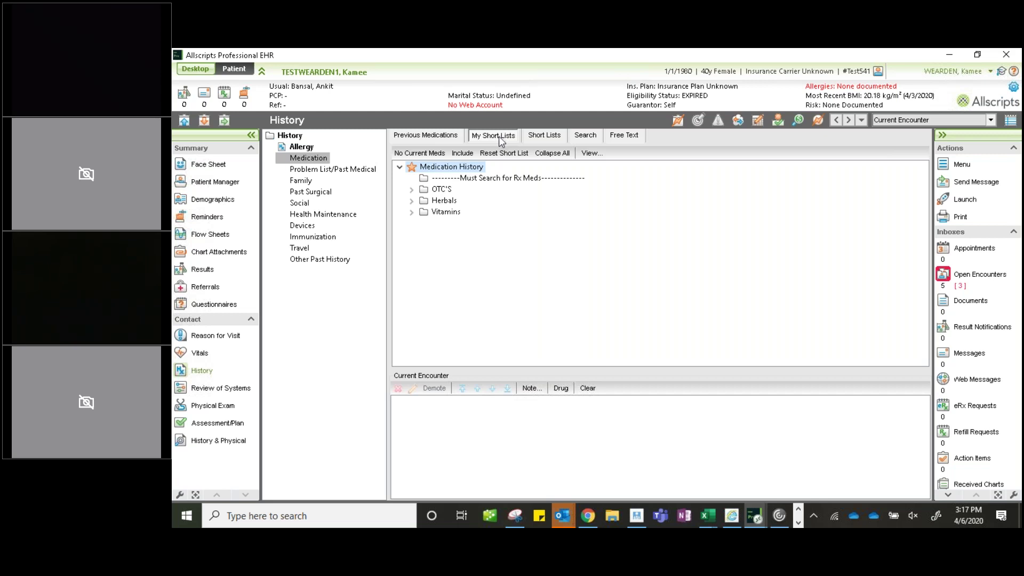
# - Open Problem List/Past Medical, add the Past Medical History short list to My Short Lists, and browse it
pyautogui.click(311, 169)
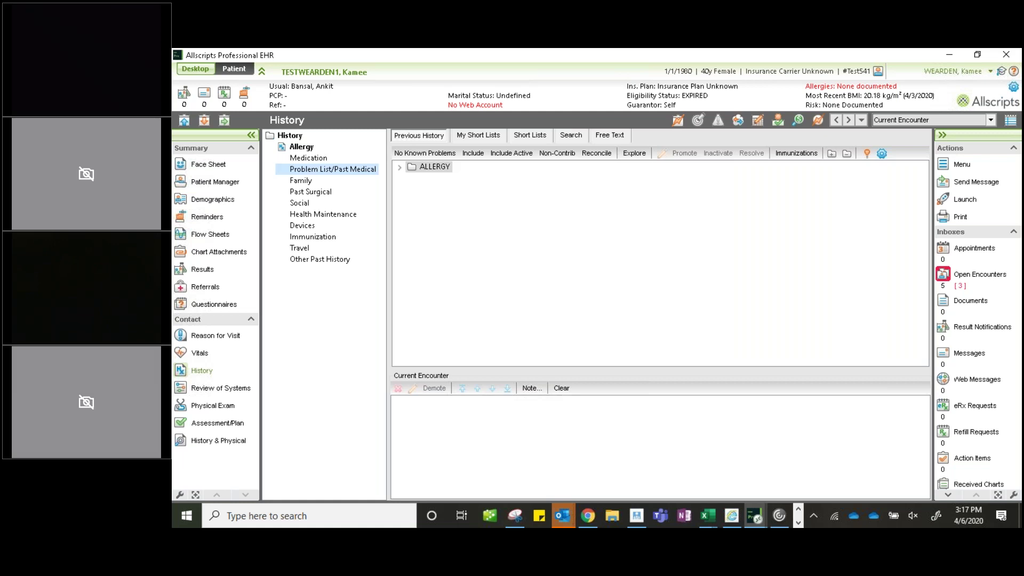
pyautogui.click(542, 139)
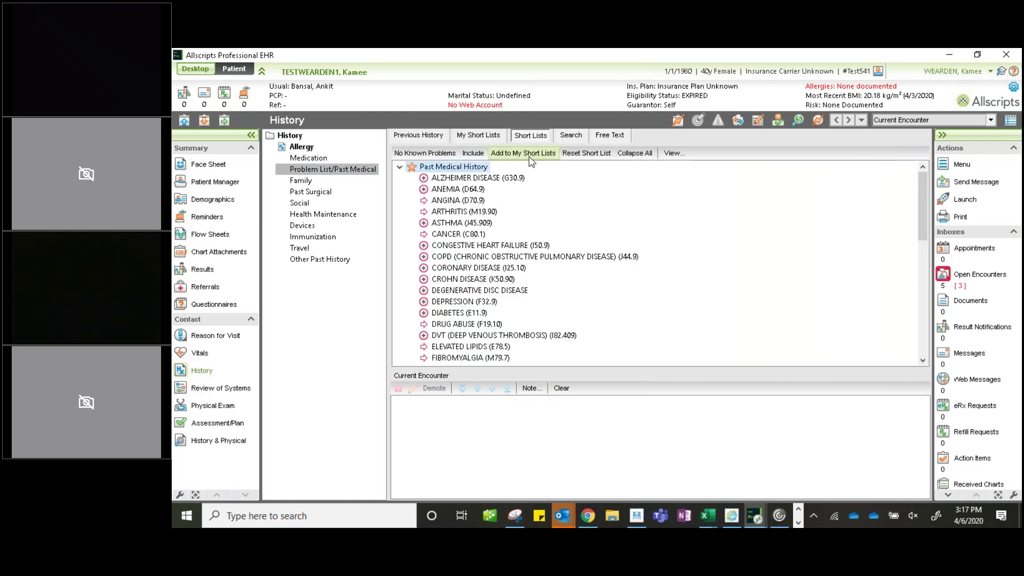
pyautogui.click(526, 154)
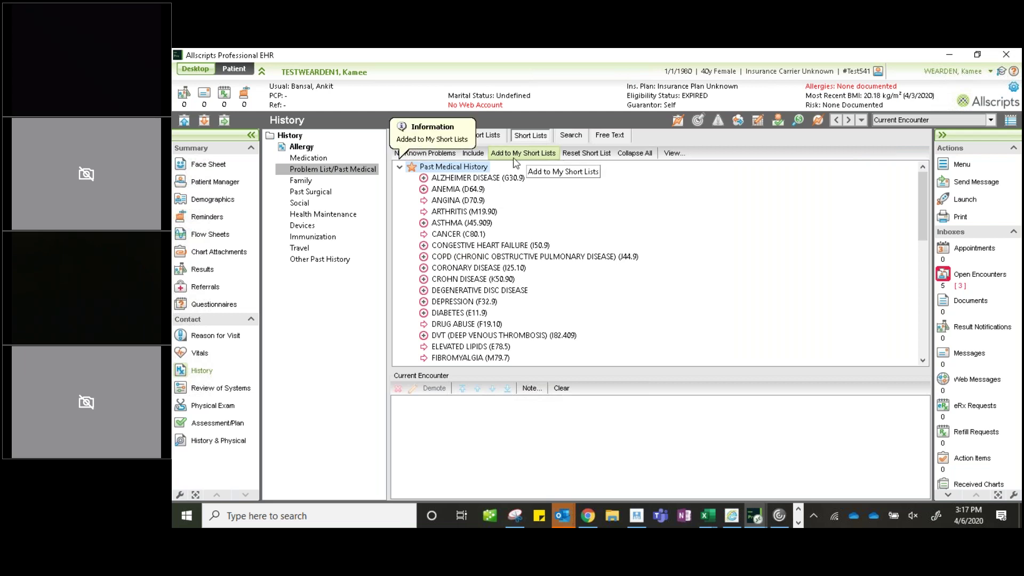
pyautogui.click(495, 137)
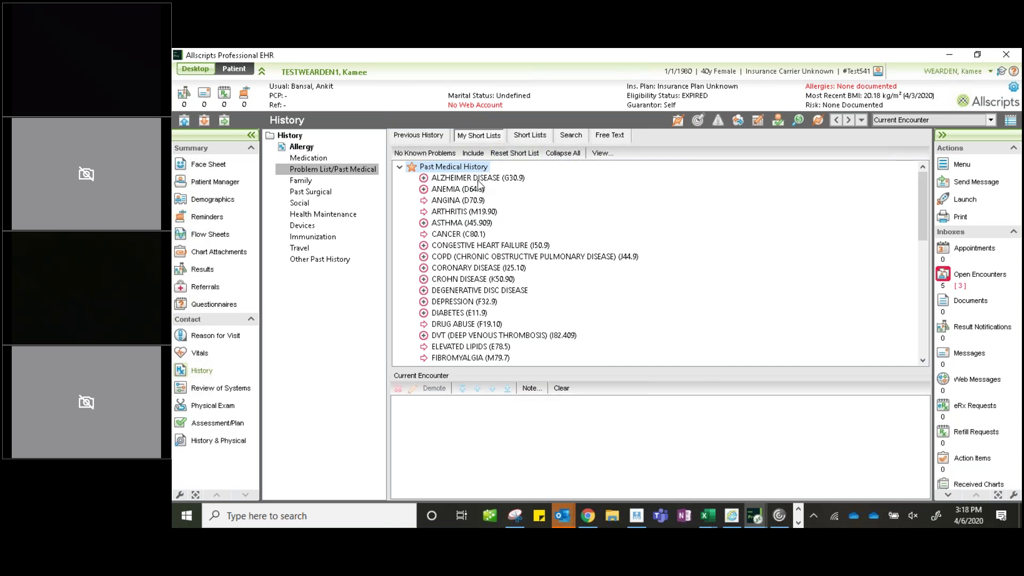
pyautogui.scroll(-3, 480, 185)
pyautogui.scroll(-1, 482, 186)
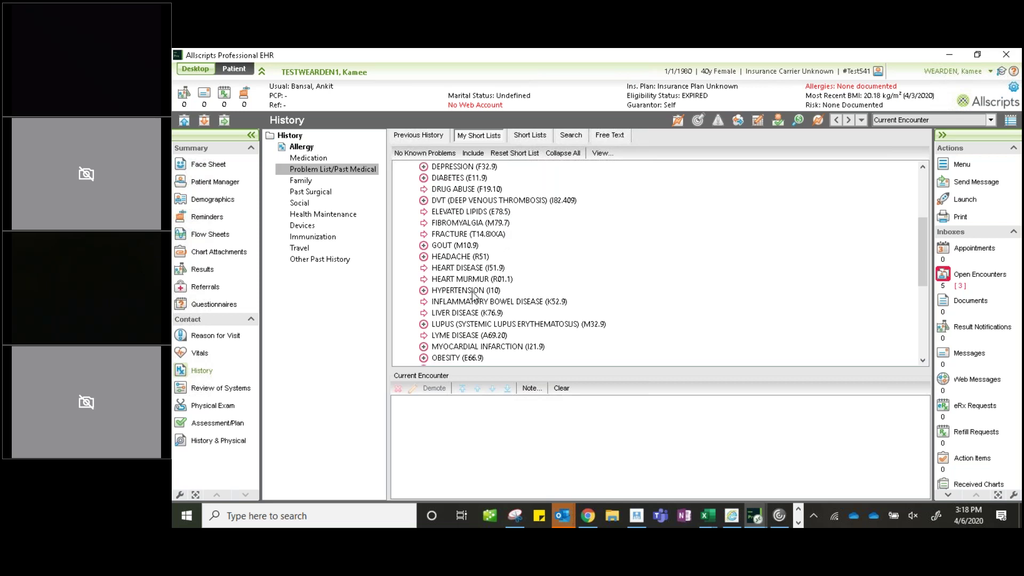
pyautogui.scroll(1, 473, 295)
pyautogui.scroll(3, 473, 295)
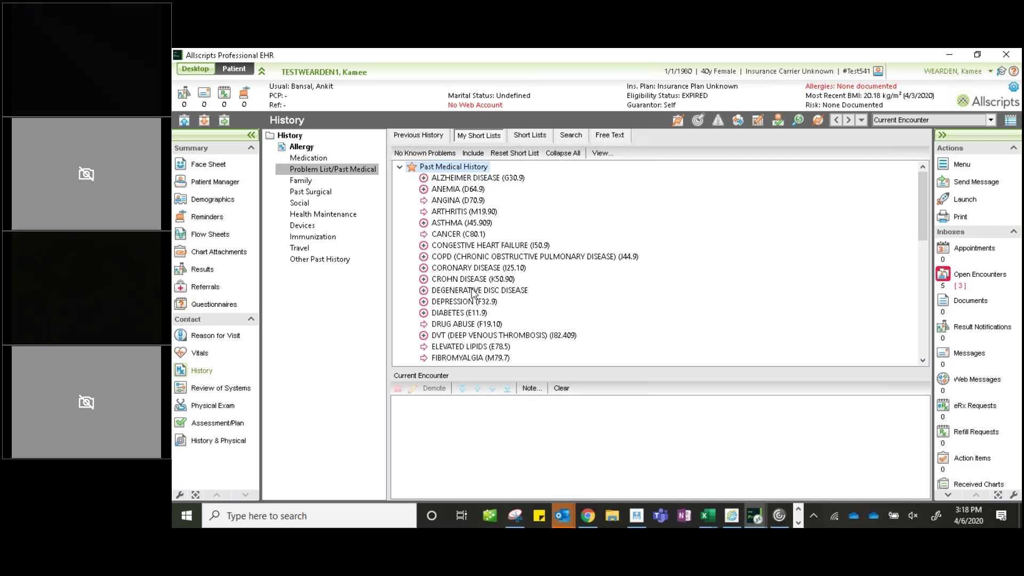
# - Add ARTHRITIS (M19.90) and DEPRESSION (F32.9) to the encounter without comments
pyautogui.doubleClick(453, 212)
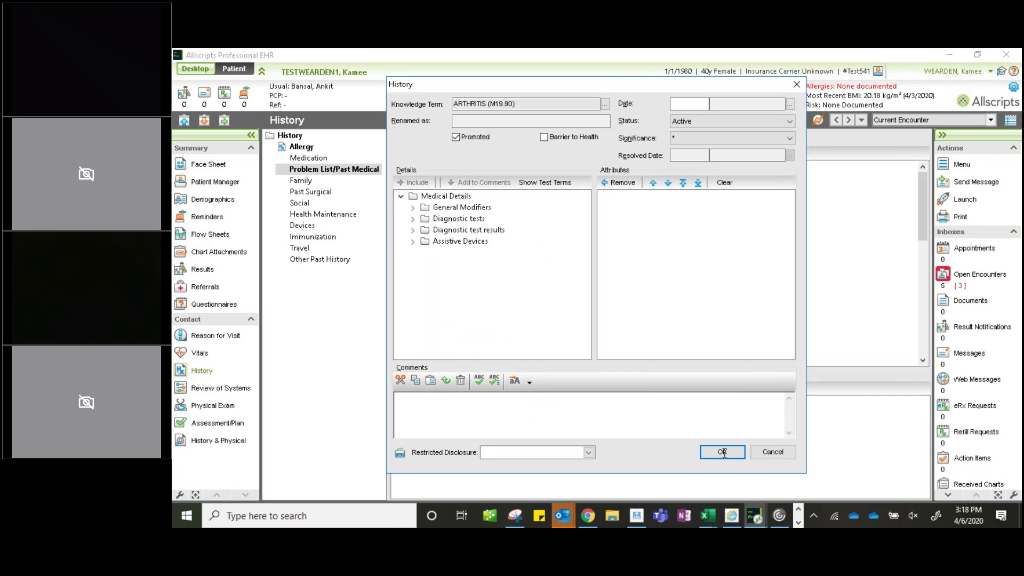
pyautogui.click(773, 452)
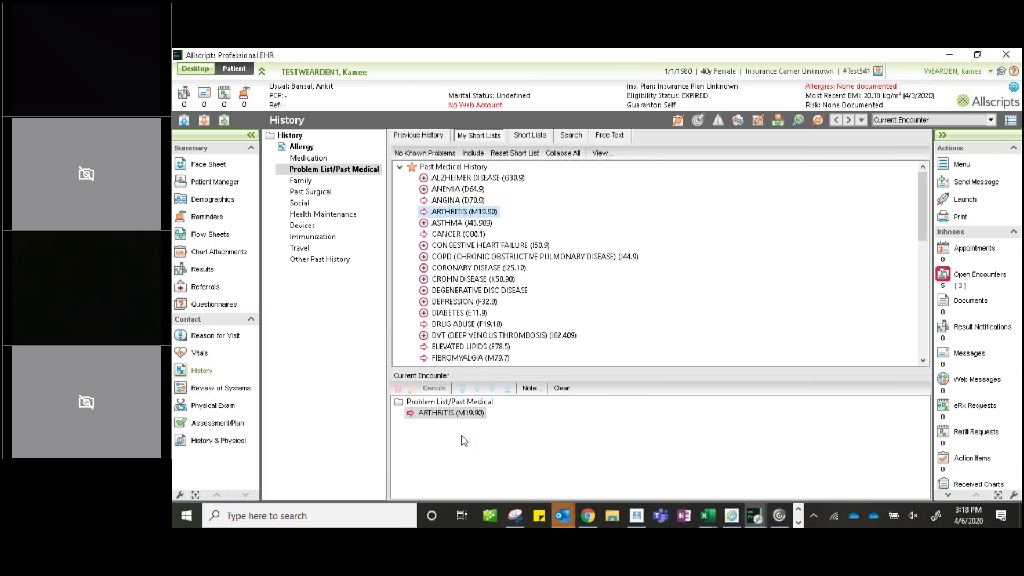
pyautogui.doubleClick(449, 302)
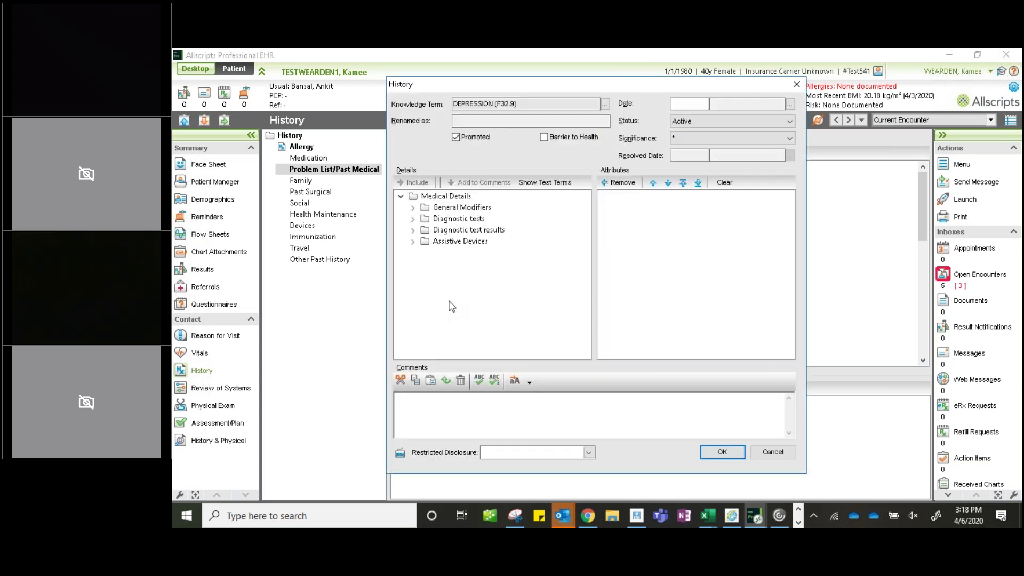
pyautogui.click(490, 407)
pyautogui.click(789, 454)
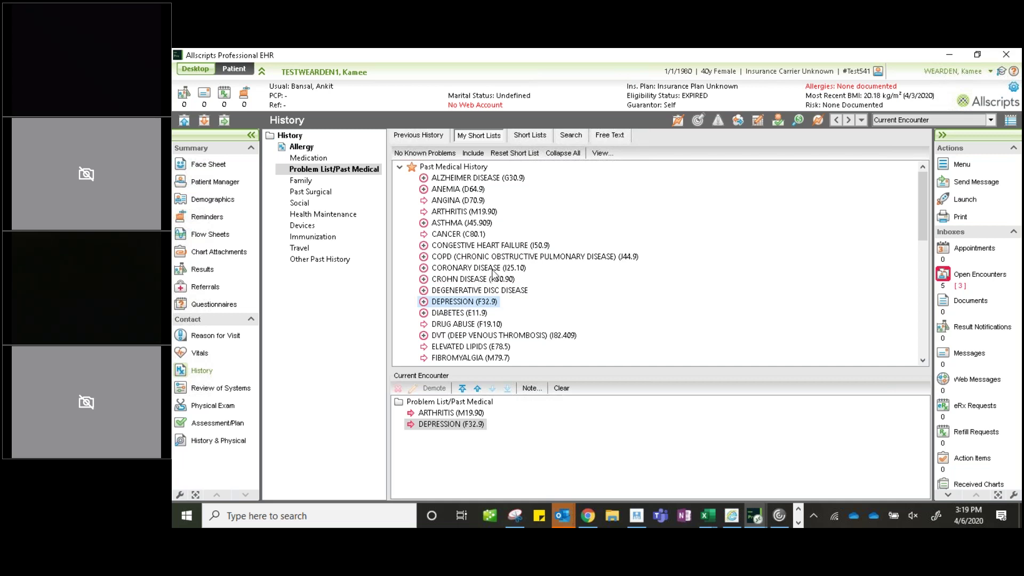
# - Search the history terms for CELIAC
pyautogui.click(579, 137)
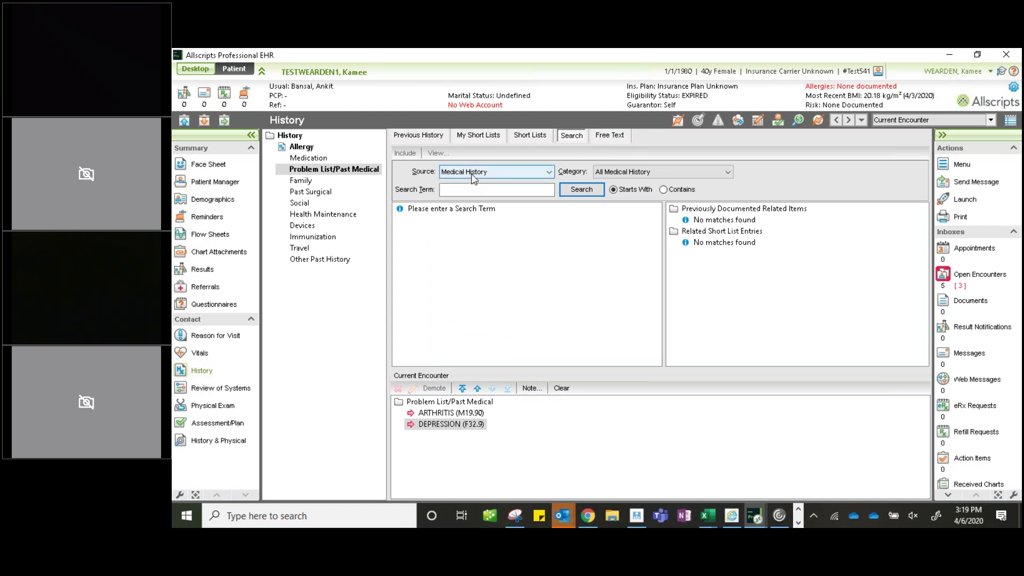
pyautogui.click(475, 191)
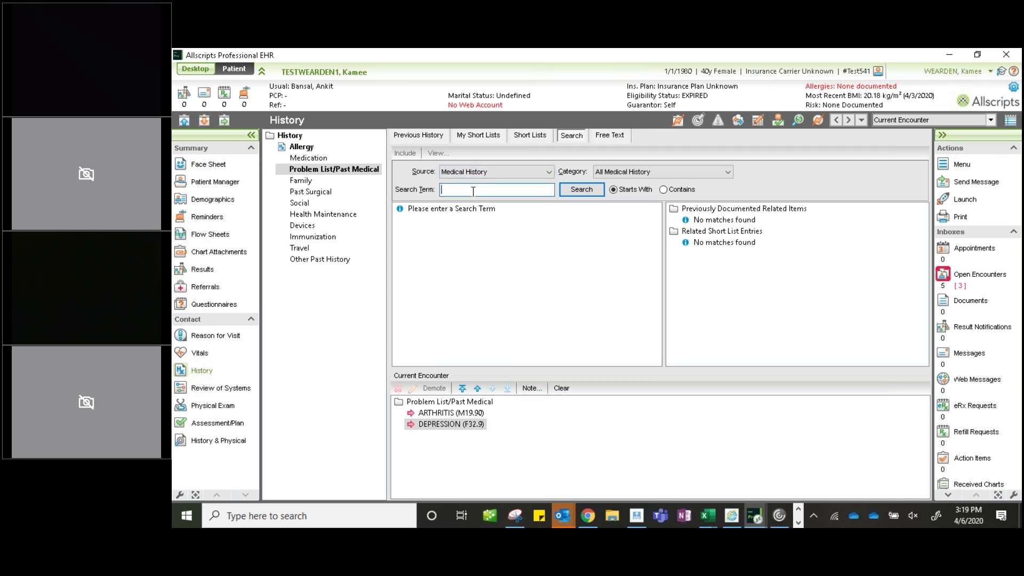
pyautogui.write('CELIAC')
pyautogui.press('Return')
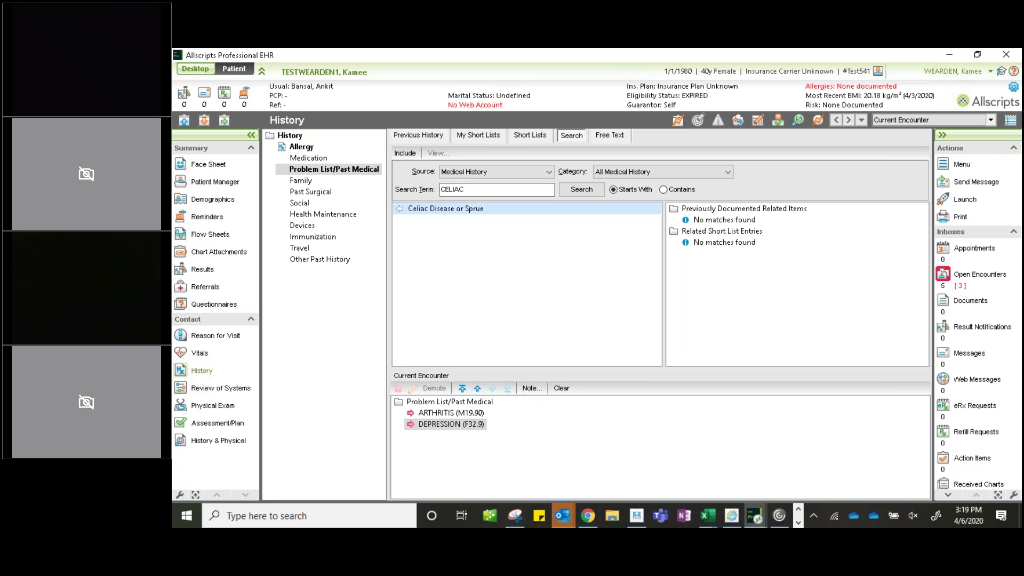
# - Add Celiac Disease or Sprue with the comment 'diagnosed 2019'
pyautogui.doubleClick(469, 211)
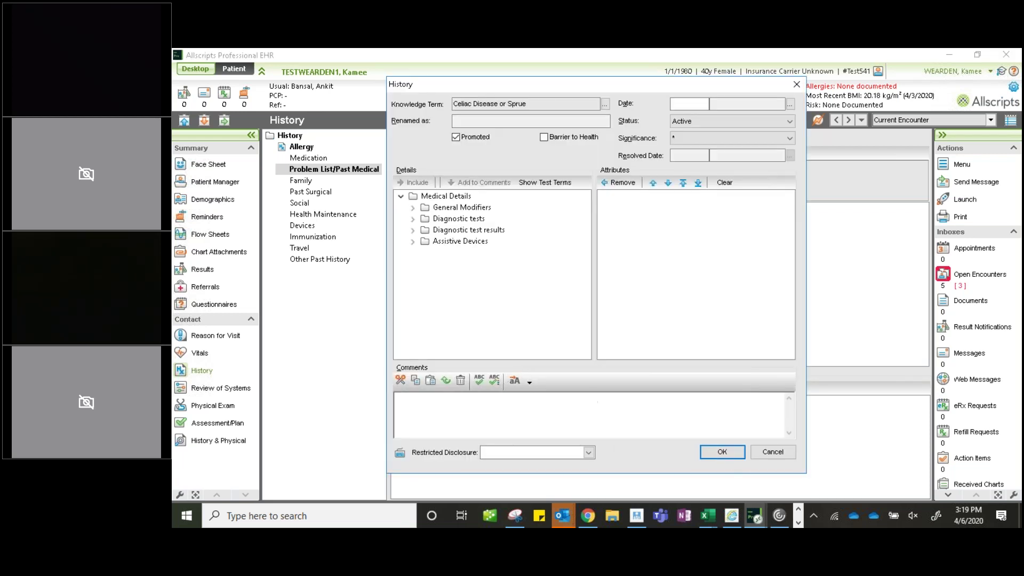
pyautogui.click(594, 402)
pyautogui.write('diagnosed 2019')
pyautogui.press('Return')
pyautogui.click(722, 452)
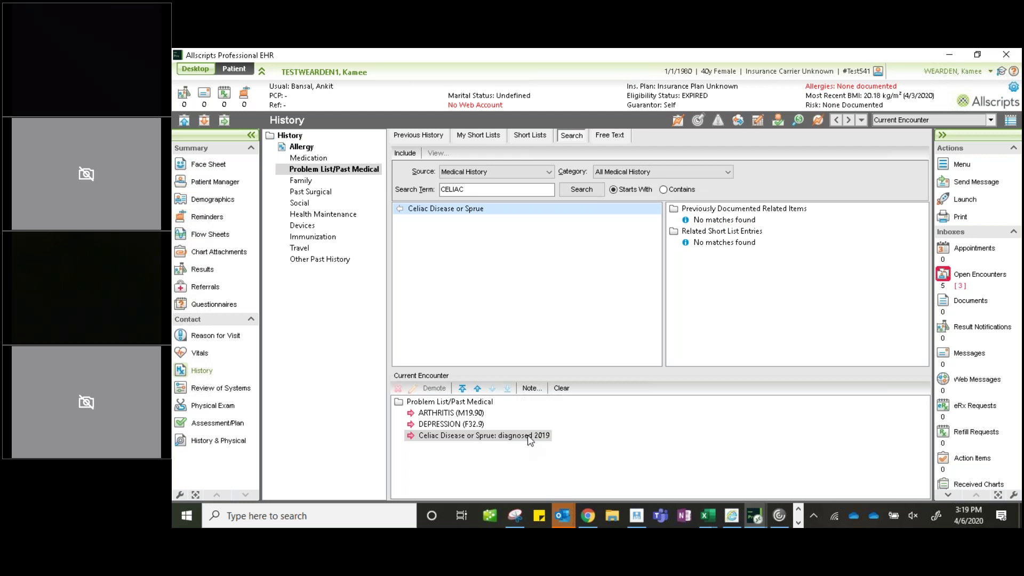
pyautogui.click(493, 140)
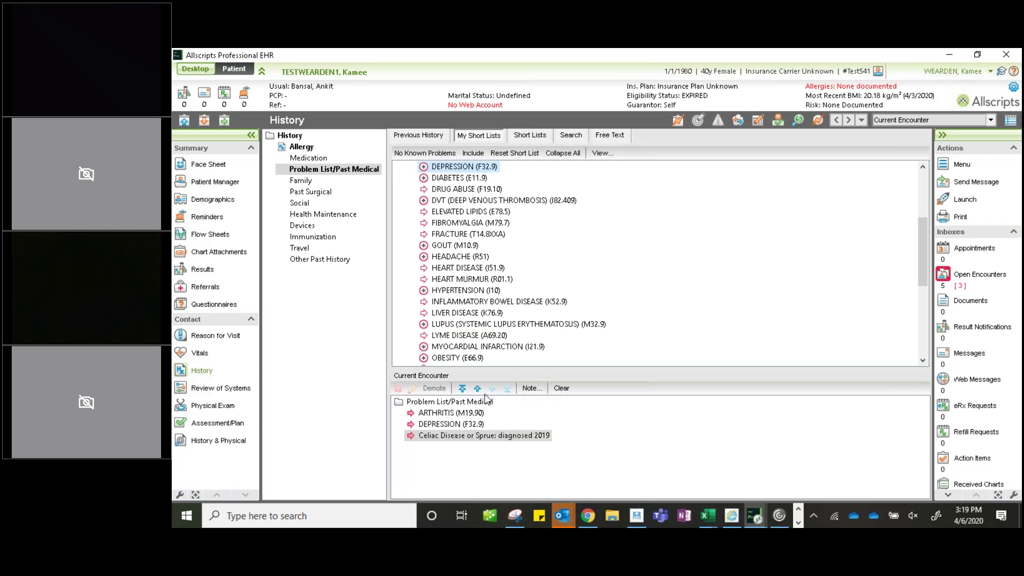
# - Demote DEPRESSION from the encounter's problem list to Other Past History
pyautogui.click(538, 135)
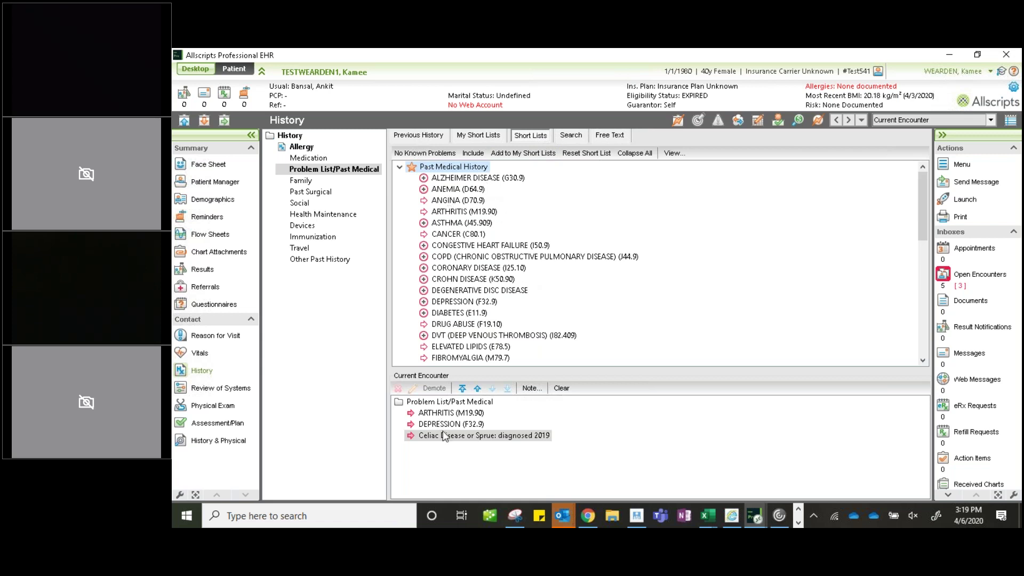
pyautogui.click(438, 404)
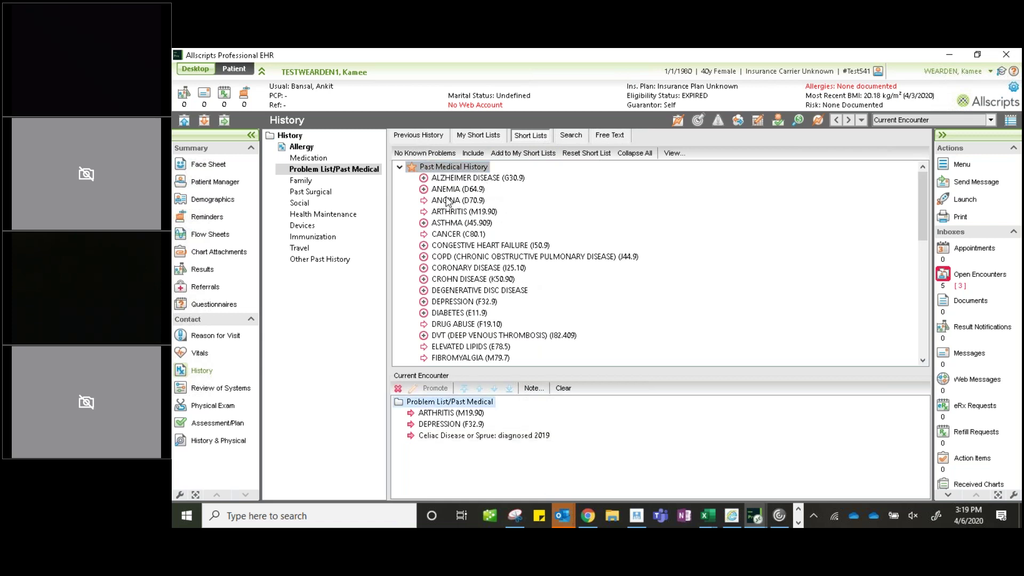
pyautogui.click(458, 414)
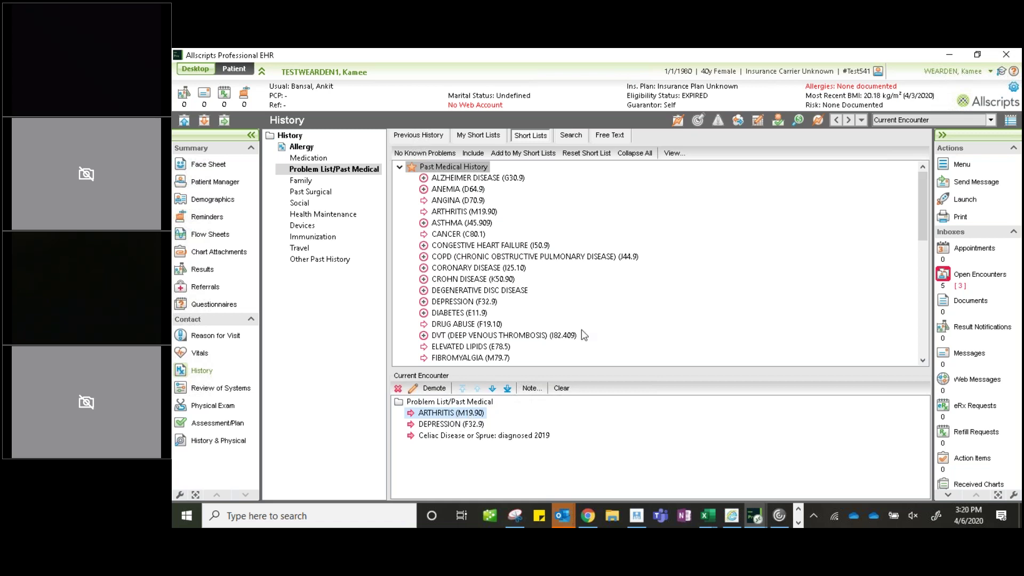
pyautogui.click(490, 137)
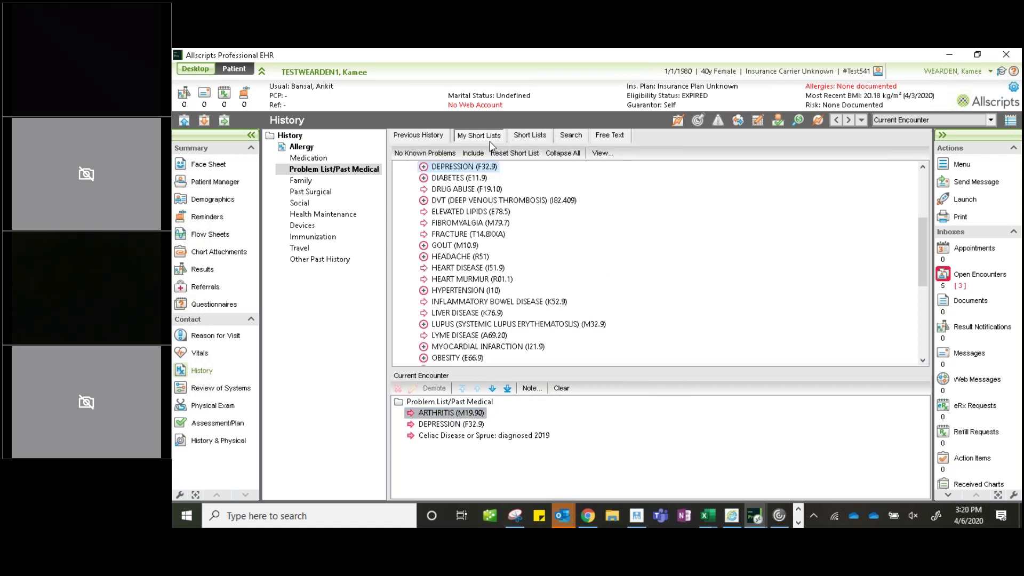
pyautogui.click(543, 140)
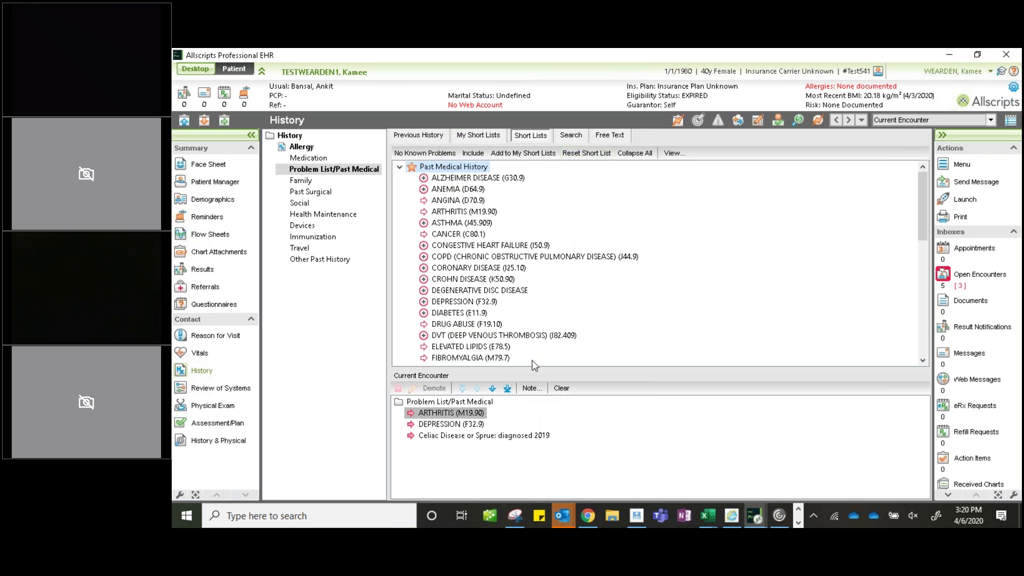
pyautogui.click(438, 425)
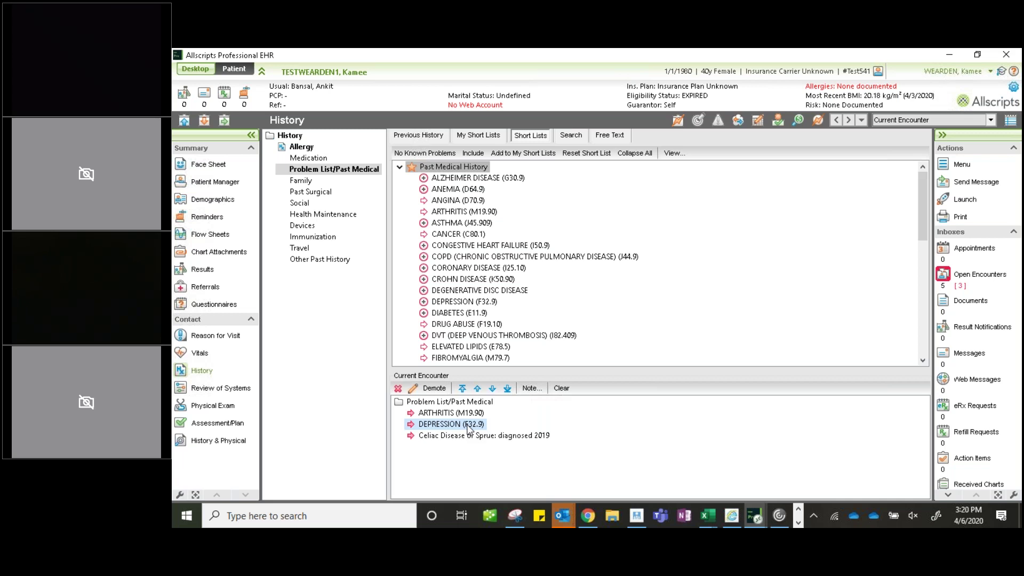
pyautogui.click(462, 414)
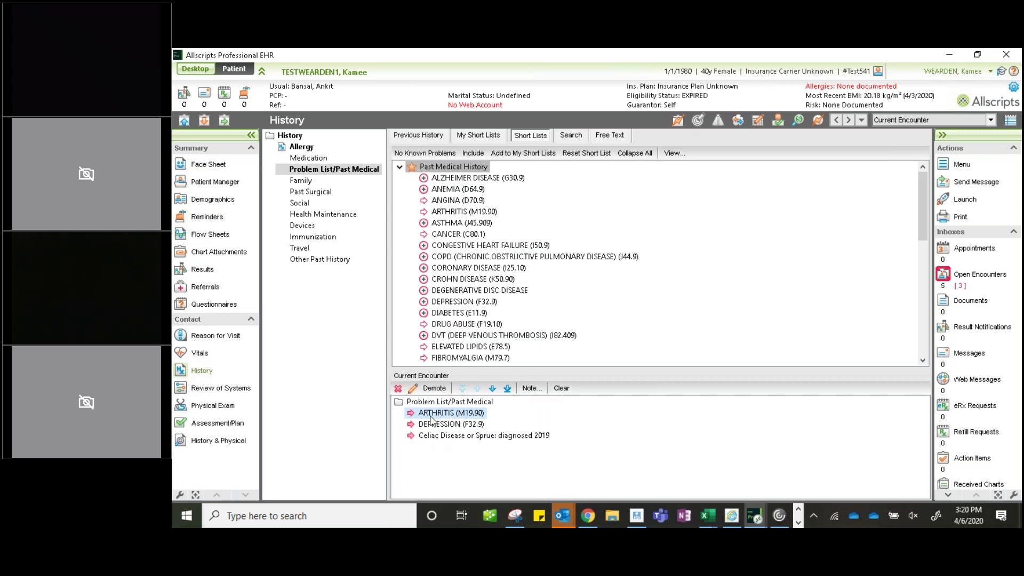
pyautogui.click(433, 426)
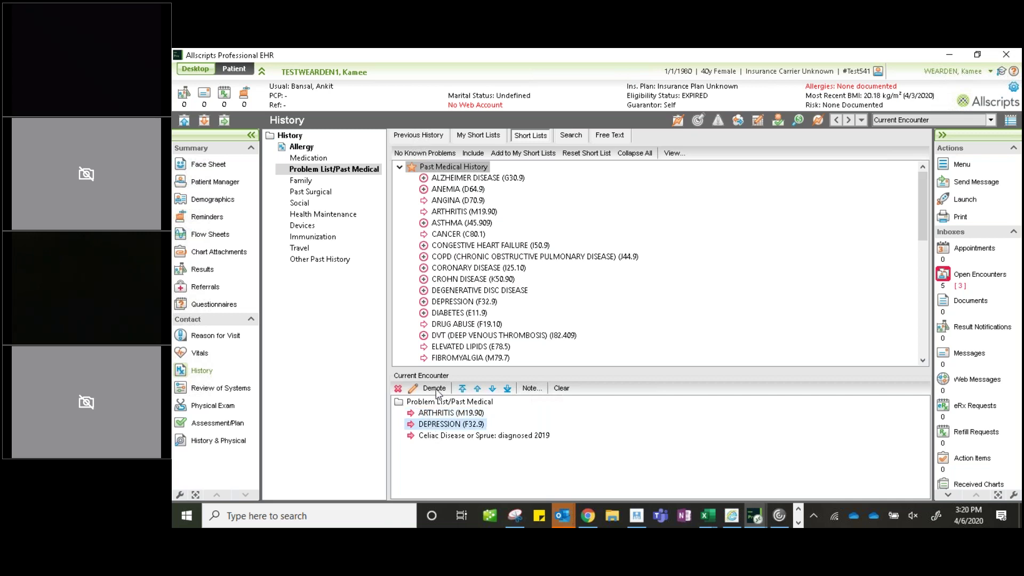
pyautogui.click(435, 389)
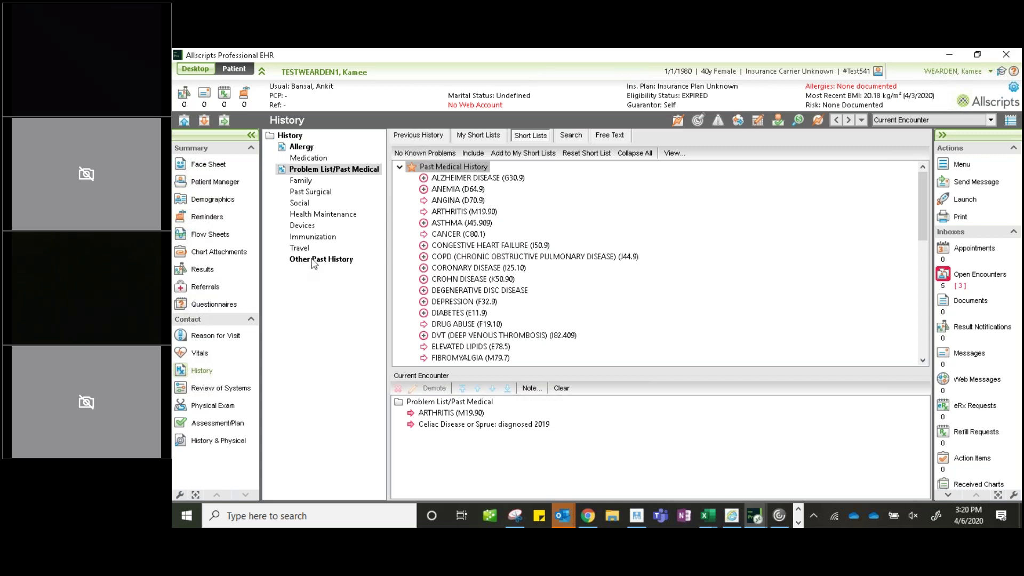
# - Check Other Past History and move DEPRESSION back to the problem list
pyautogui.click(343, 261)
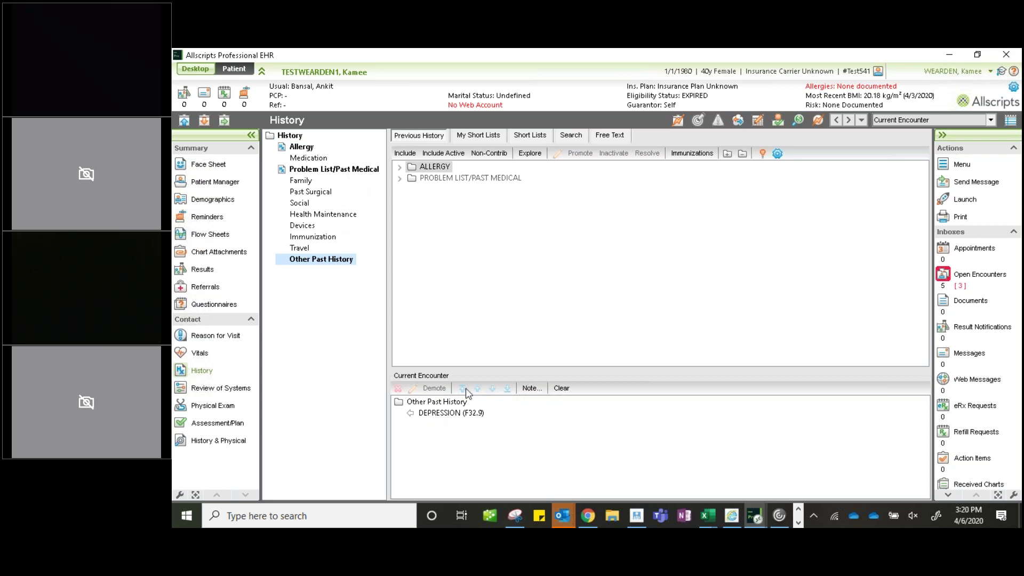
pyautogui.click(453, 414)
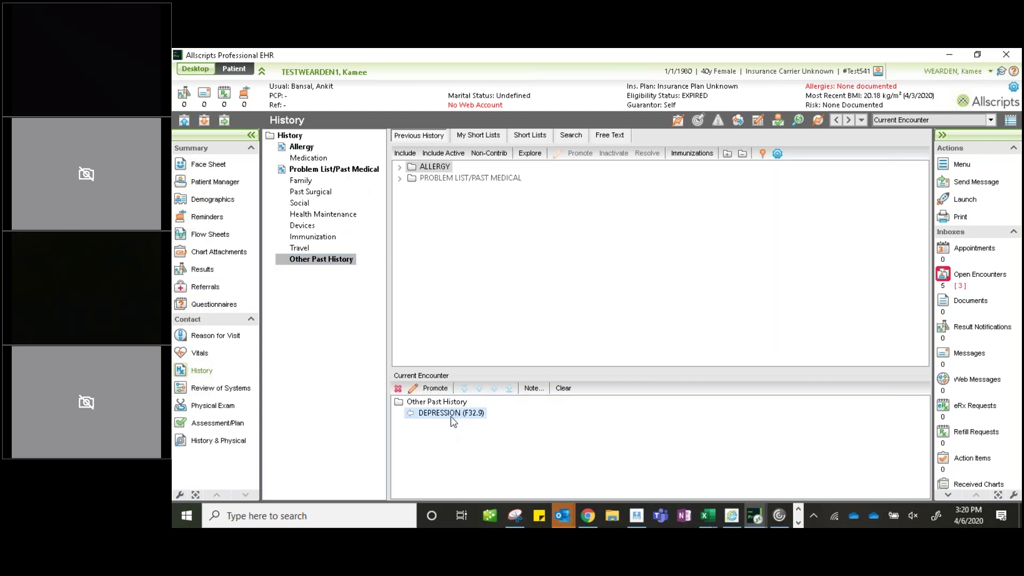
pyautogui.click(436, 388)
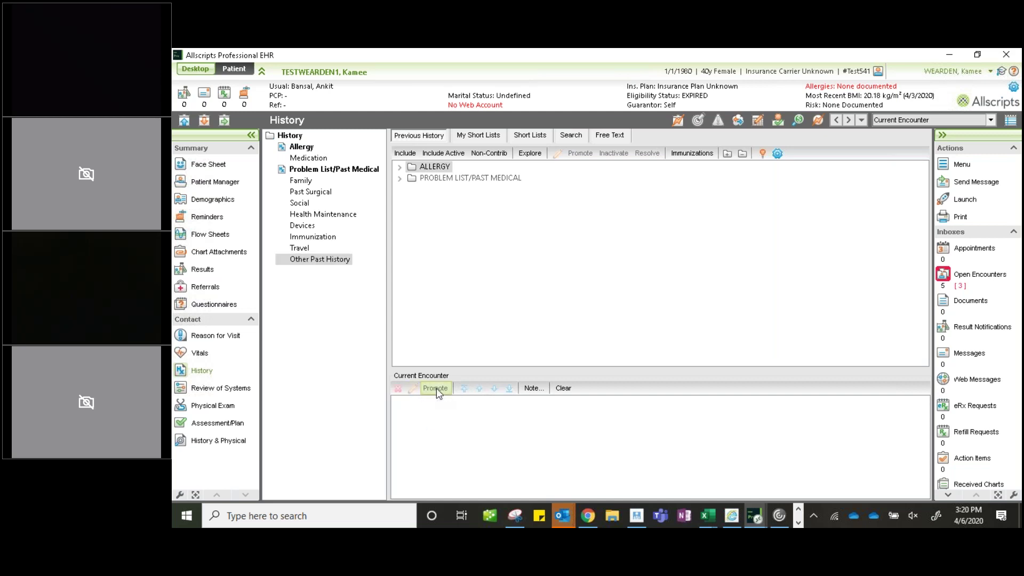
# - Demote DEPRESSION and Celiac Disease to Other Past History, then open Family history
pyautogui.click(333, 174)
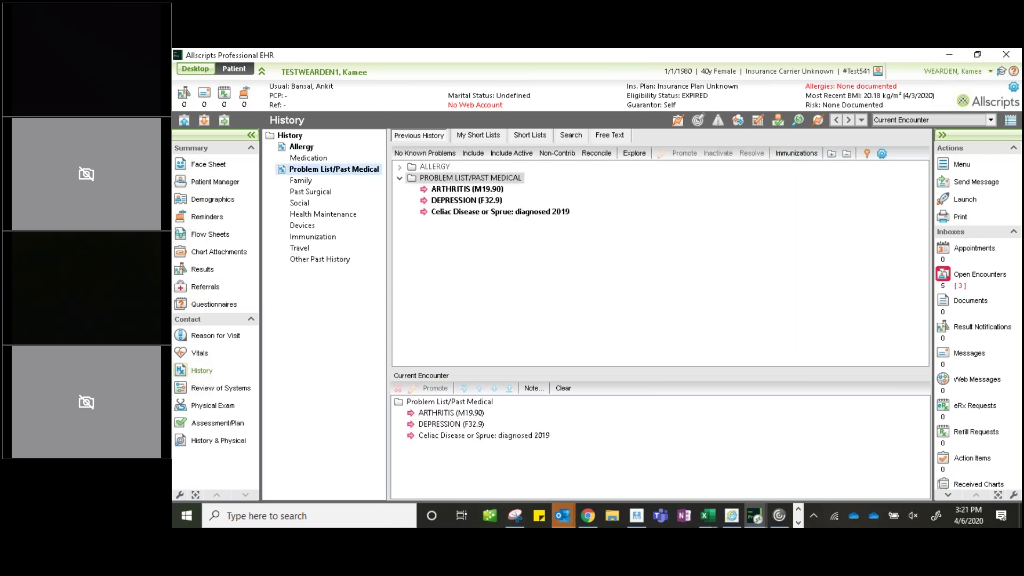
pyautogui.click(446, 425)
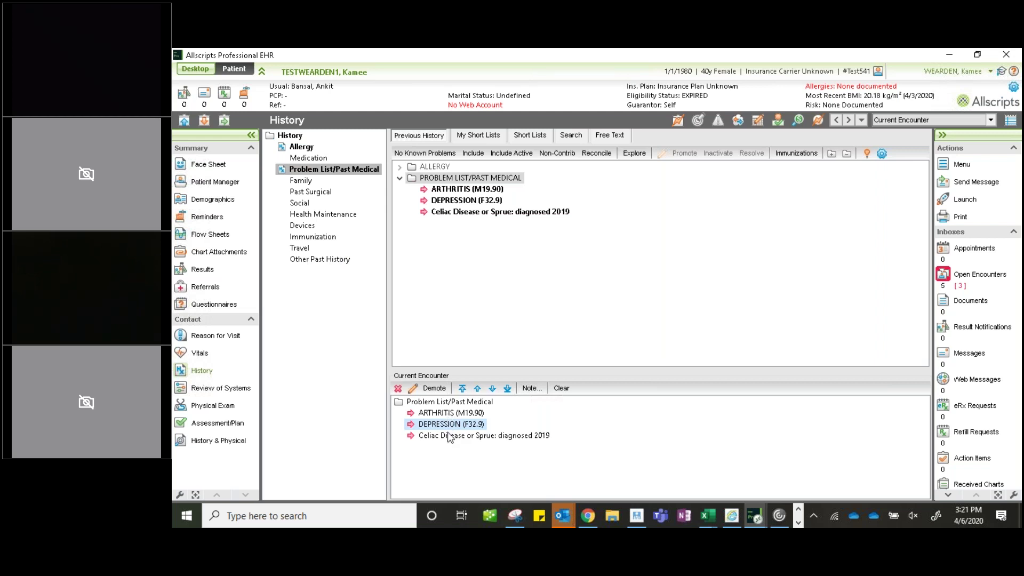
pyautogui.click(434, 388)
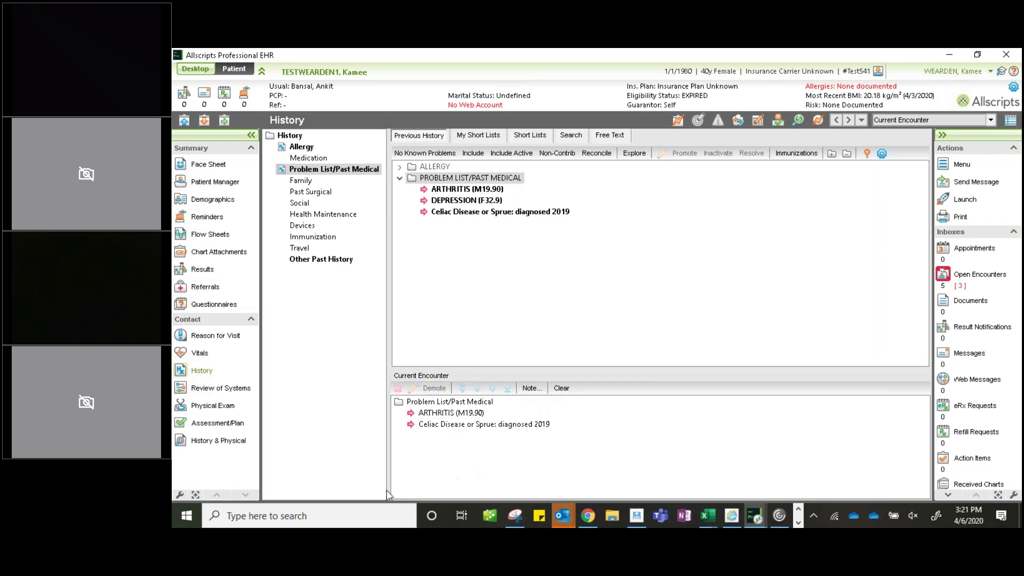
pyautogui.click(451, 425)
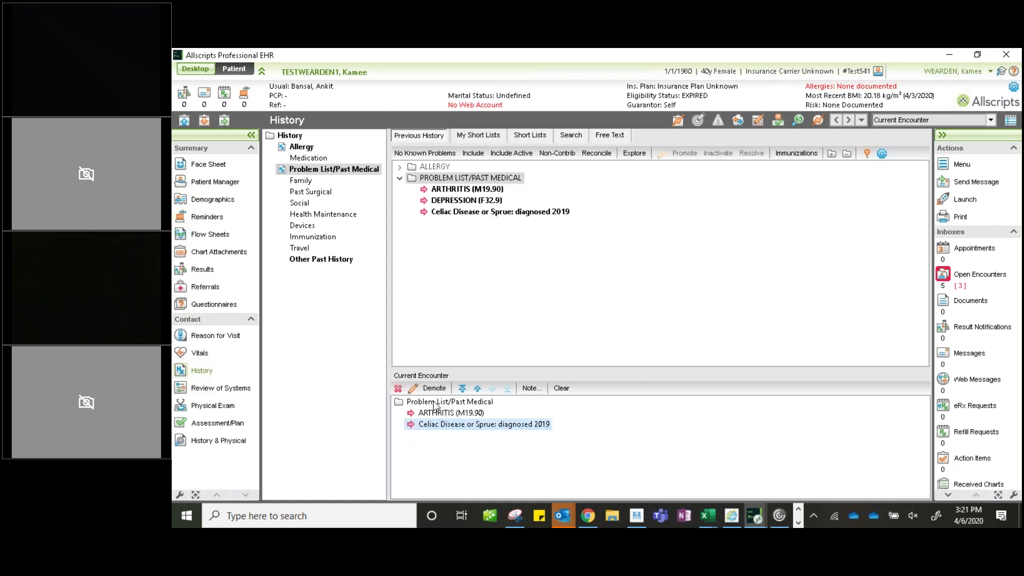
pyautogui.click(437, 390)
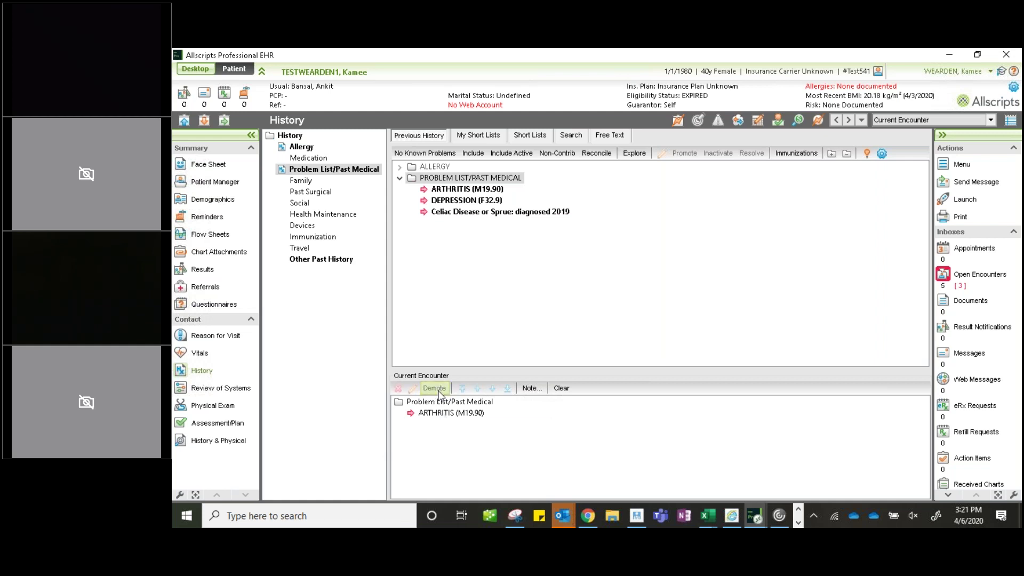
pyautogui.click(302, 182)
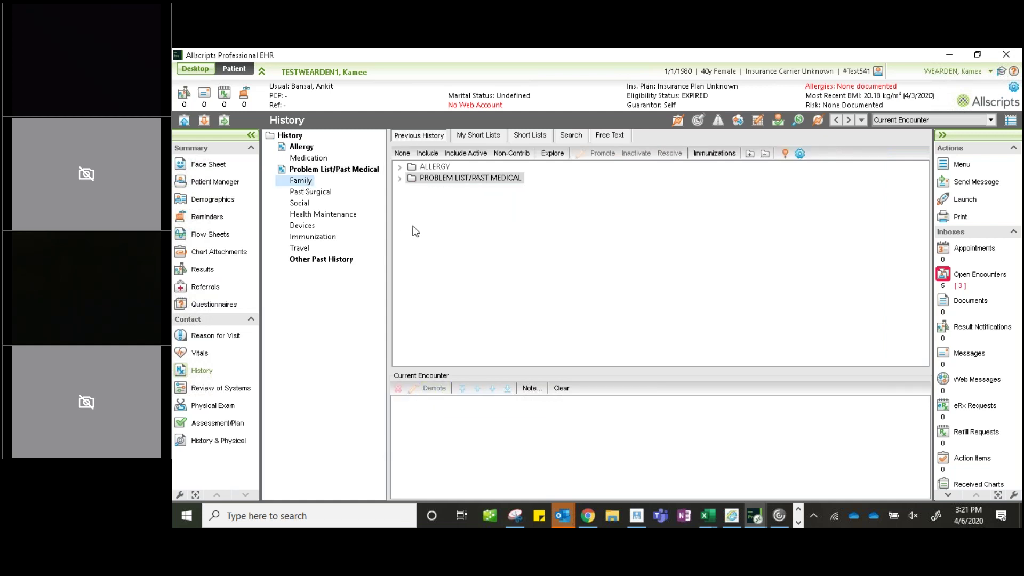
# - Add the standard Family History short list to My Short Lists and view it
pyautogui.click(531, 136)
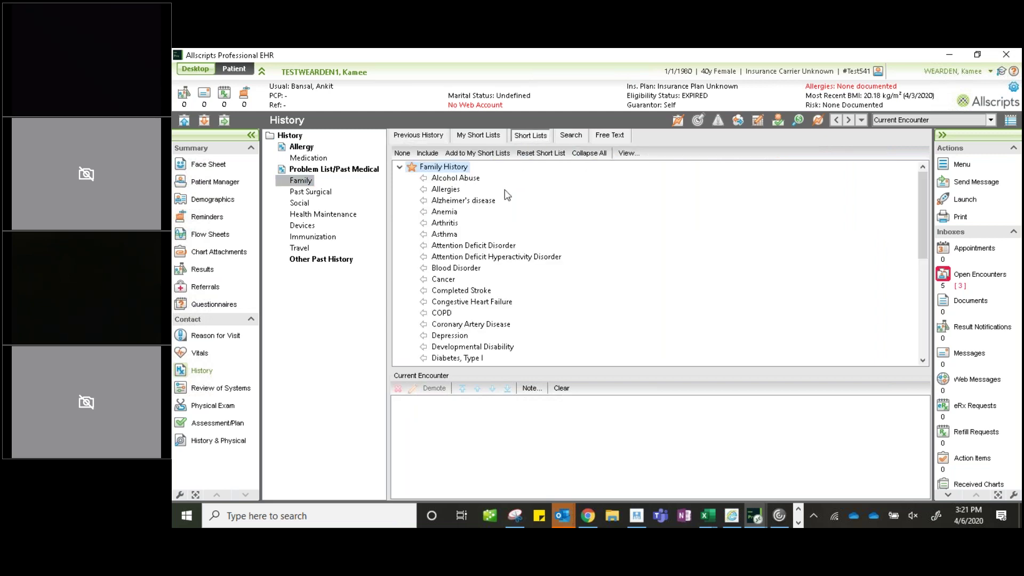
pyautogui.click(498, 155)
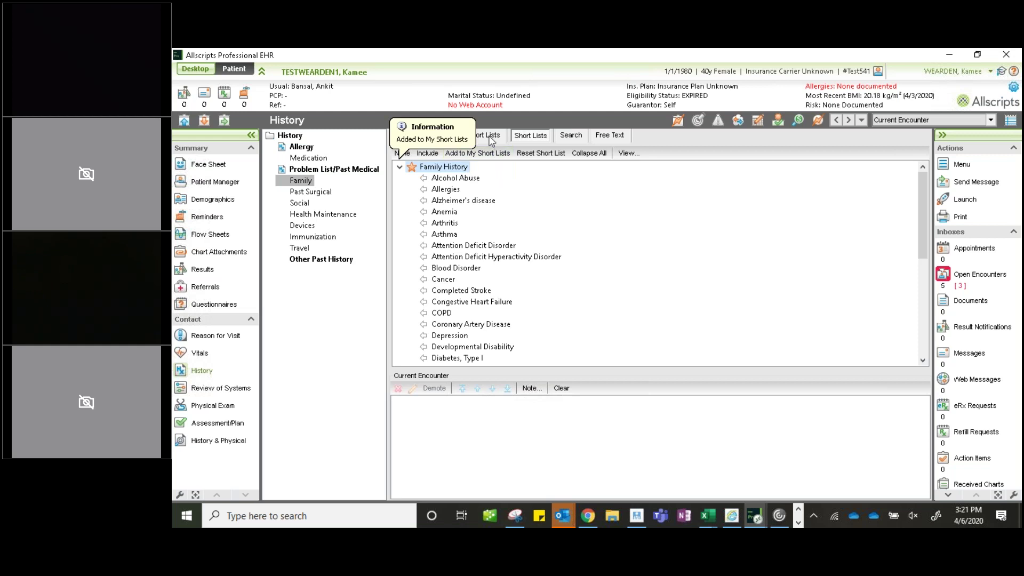
pyautogui.click(491, 138)
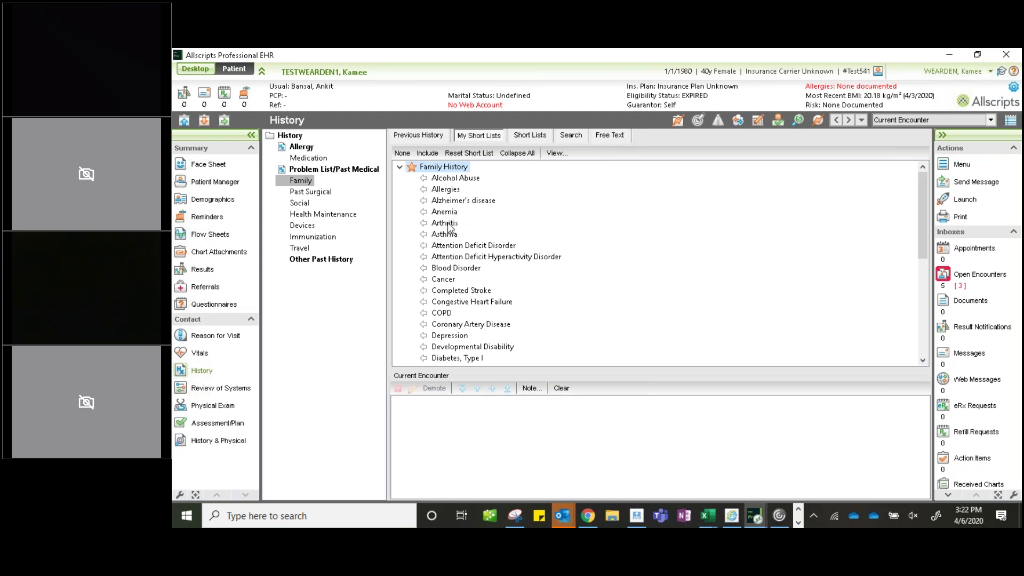
# - Add family-history Alzheimer's disease with Mother as attribute and comment 'passed from condition'
pyautogui.doubleClick(447, 201)
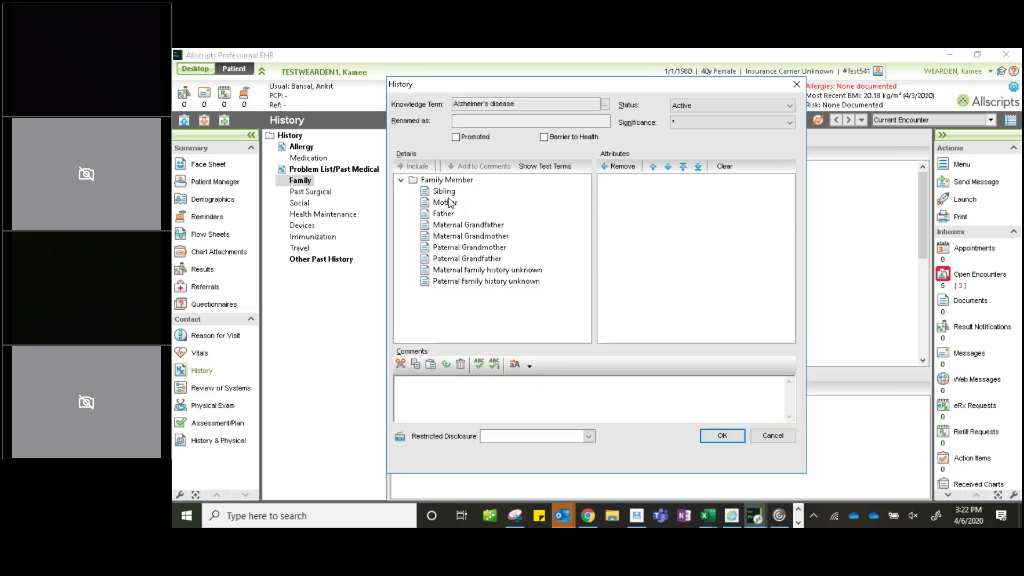
pyautogui.click(450, 206)
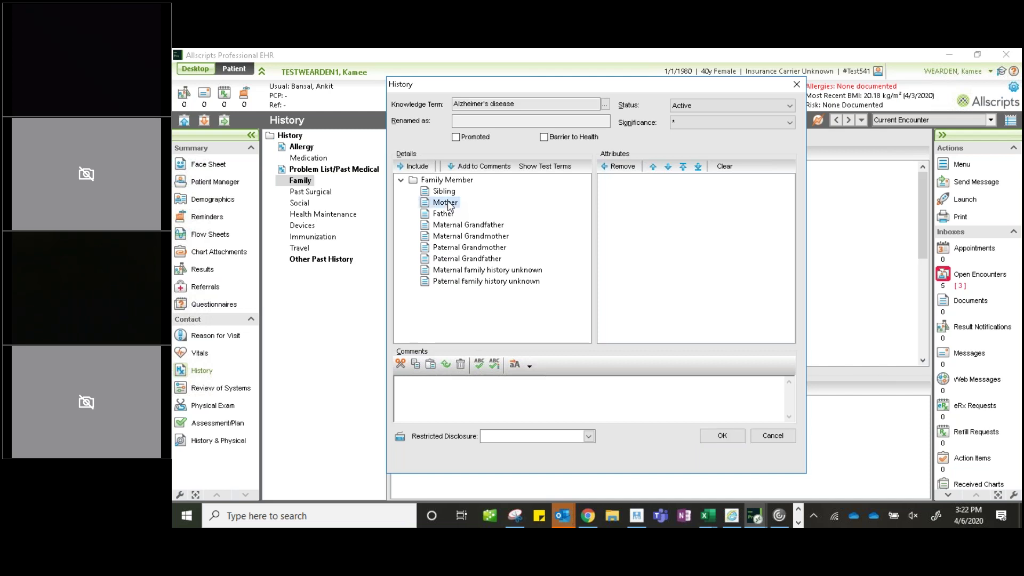
pyautogui.doubleClick(450, 206)
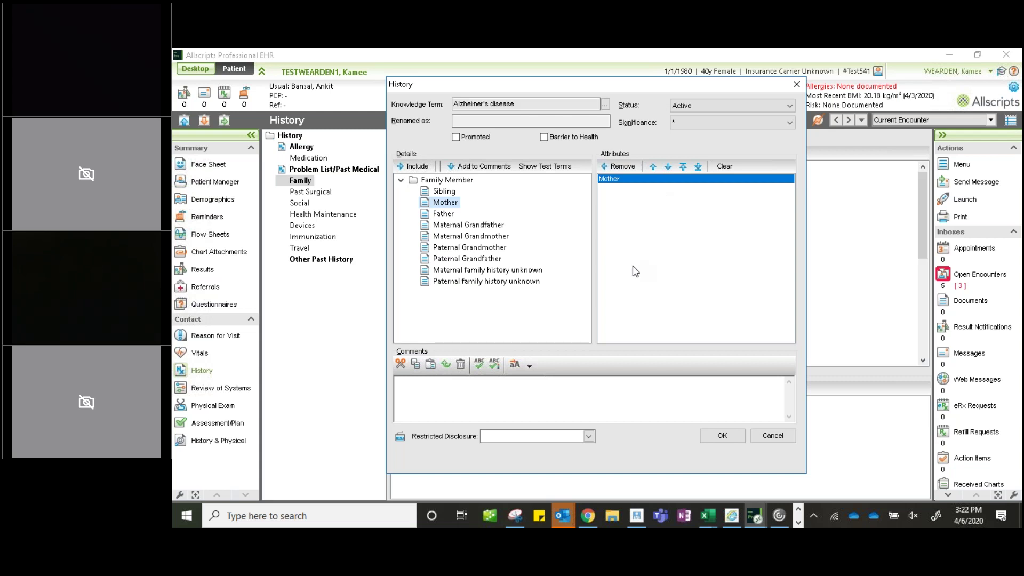
pyautogui.click(625, 166)
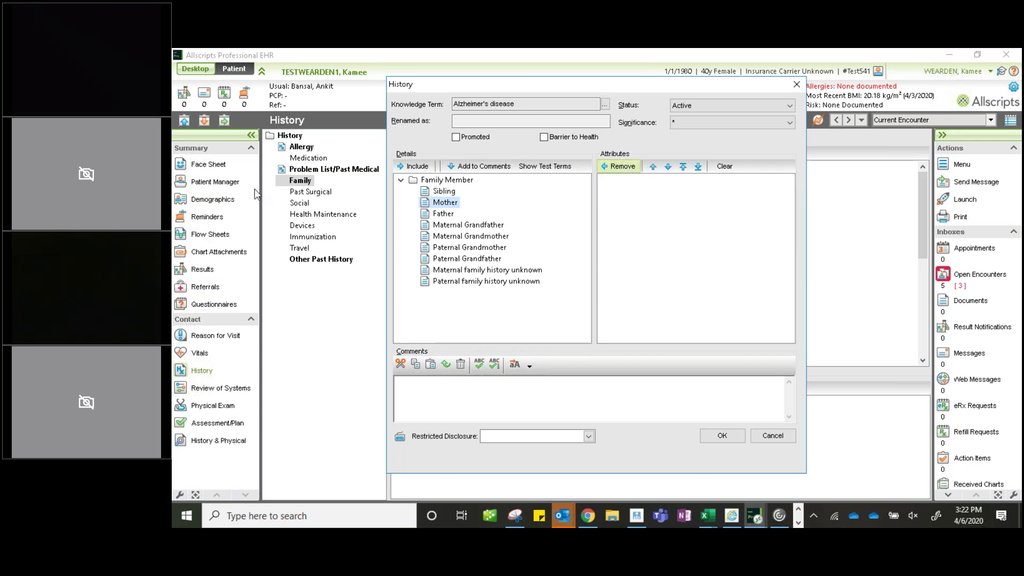
pyautogui.click(415, 168)
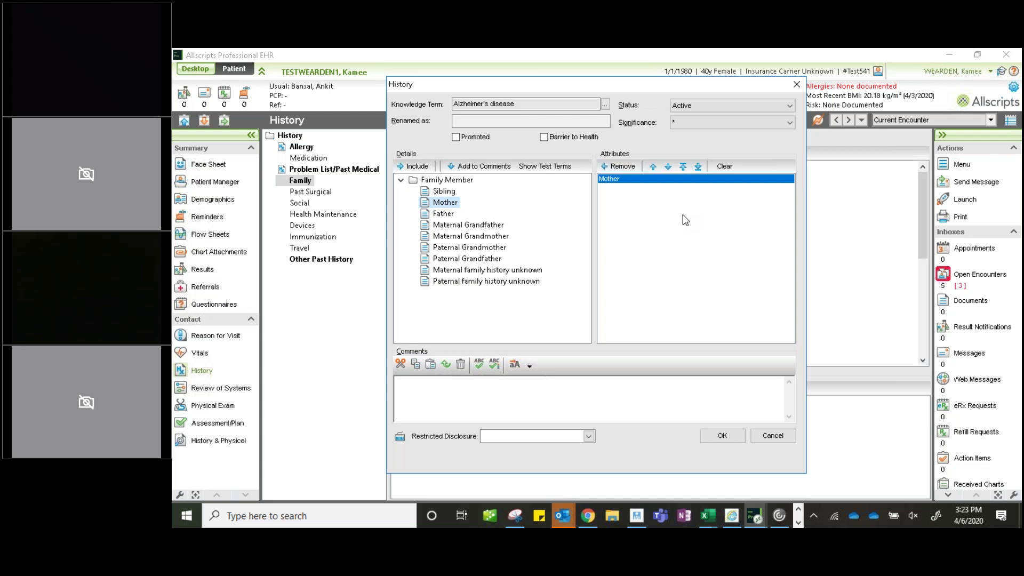
pyautogui.click(591, 382)
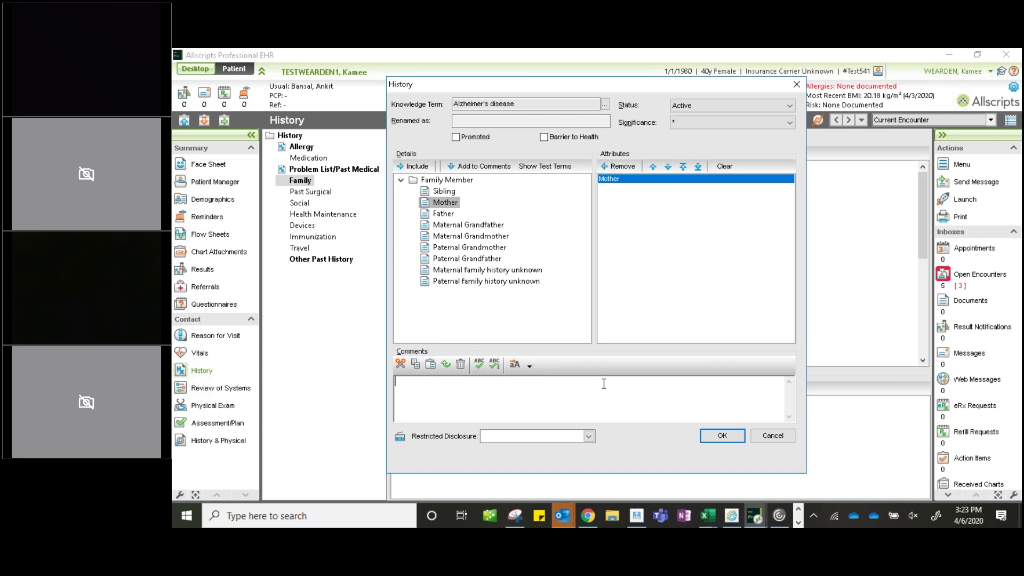
pyautogui.write('passed from condition')
pyautogui.click(723, 436)
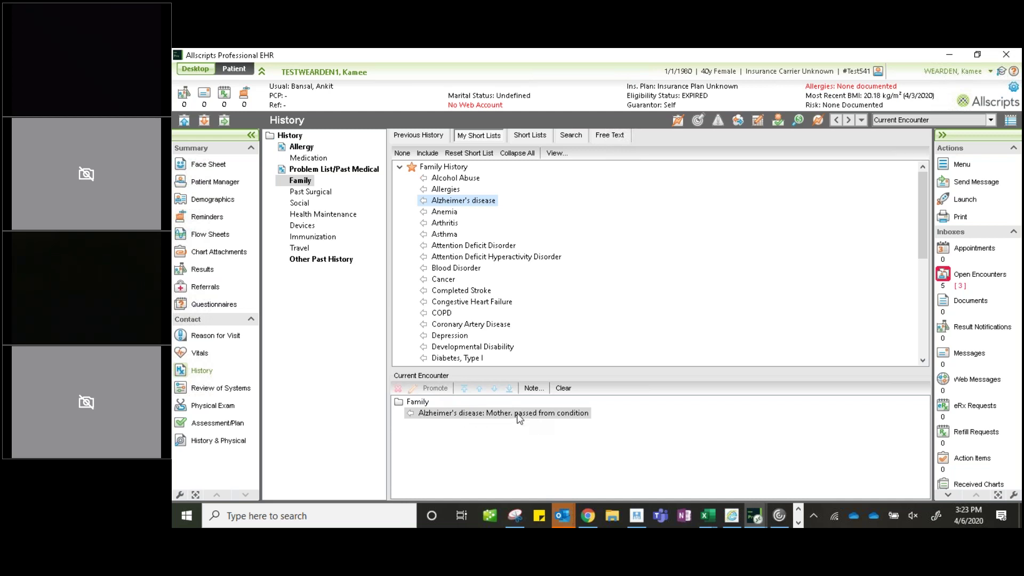
# - Open Past Surgical history and add the Surgical History list to My Short Lists
pyautogui.click(583, 416)
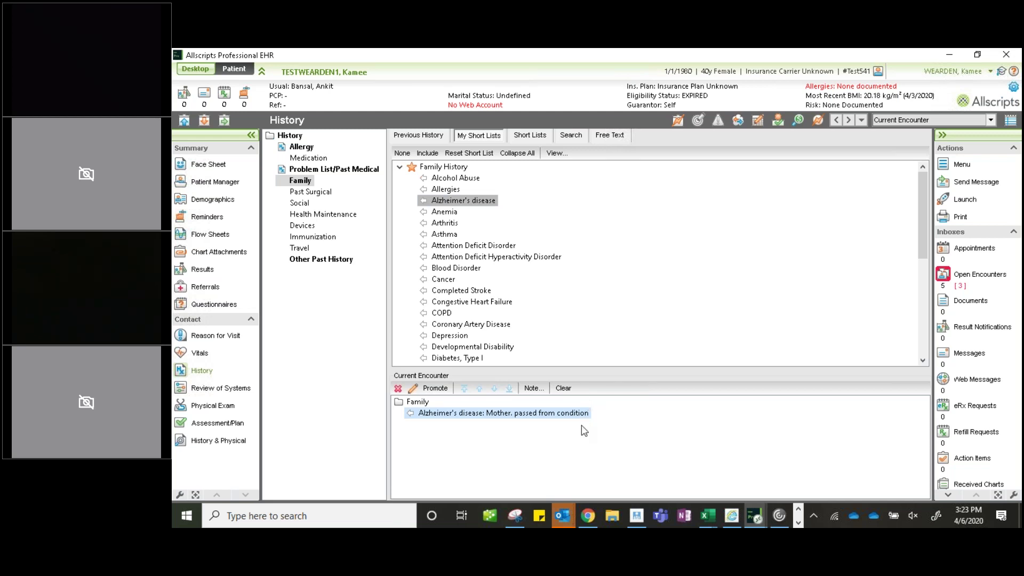
pyautogui.click(309, 194)
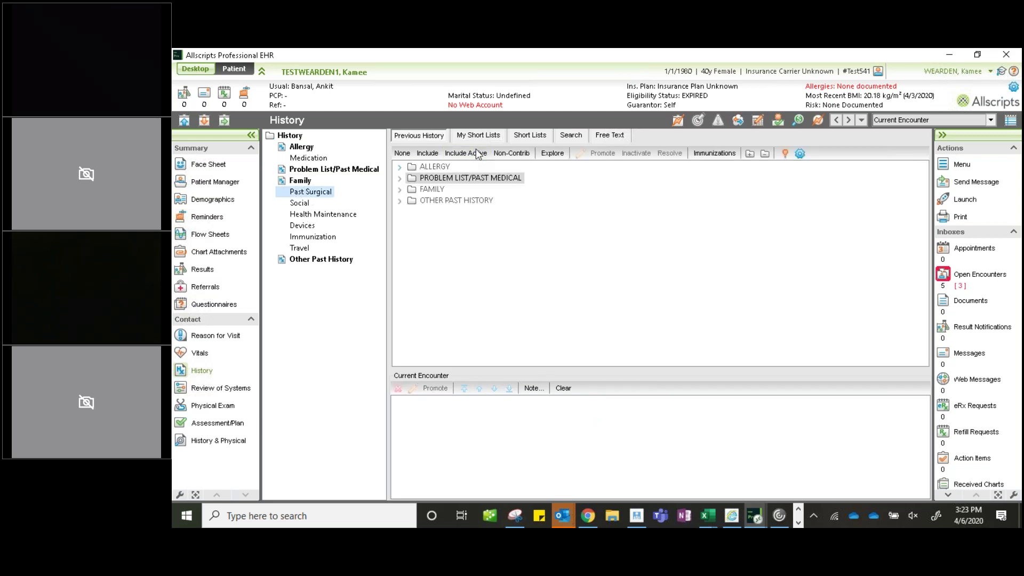
pyautogui.click(536, 136)
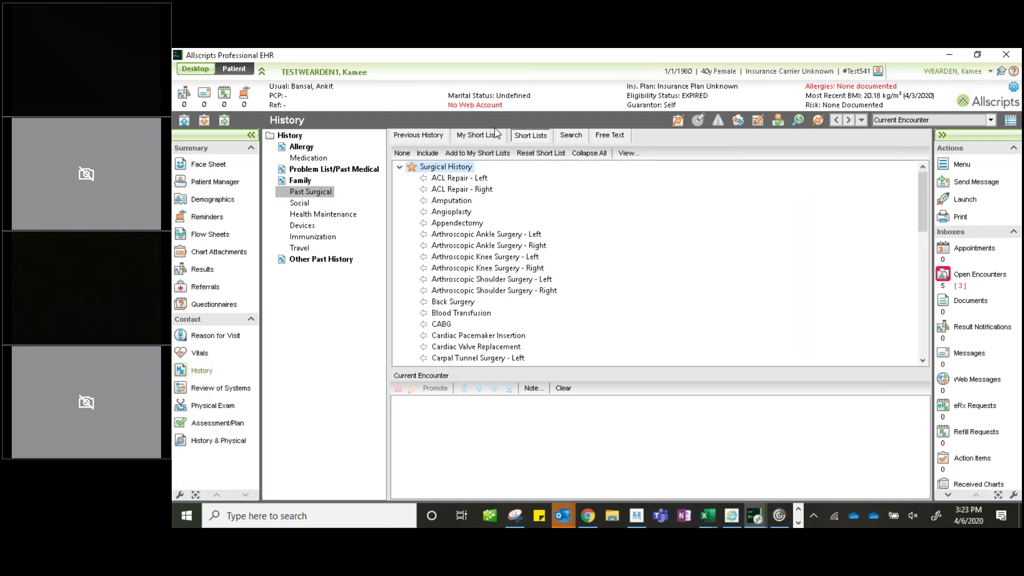
pyautogui.click(480, 138)
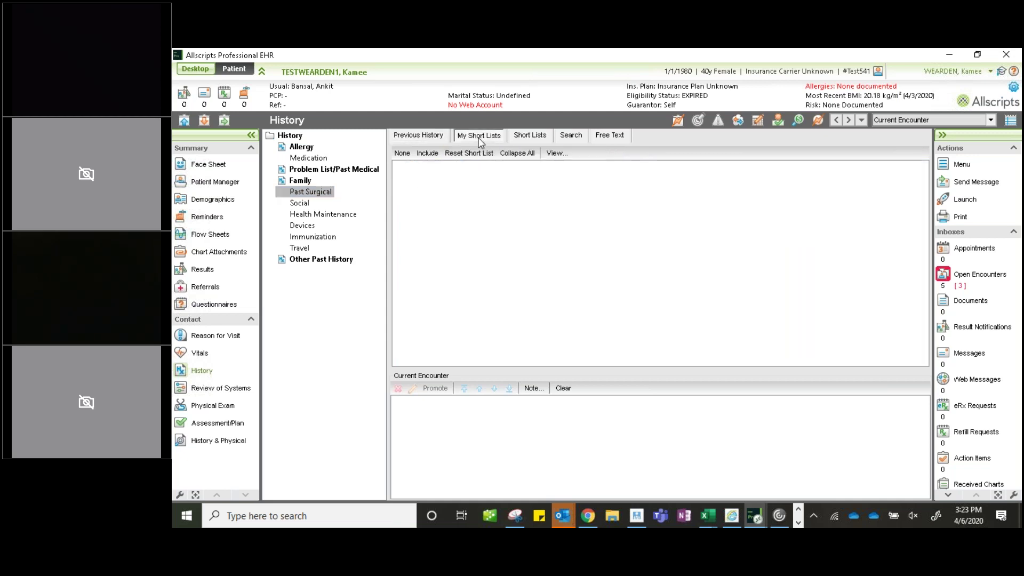
pyautogui.click(530, 136)
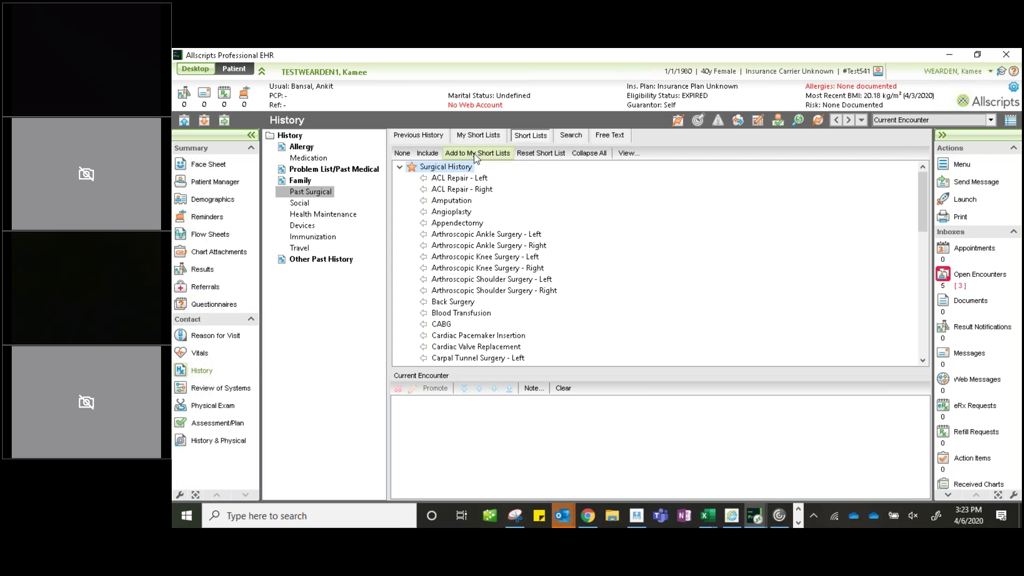
pyautogui.click(476, 155)
# - Locate CABG in the Surgical History list, briefly checking the history term search
pyautogui.click(449, 327)
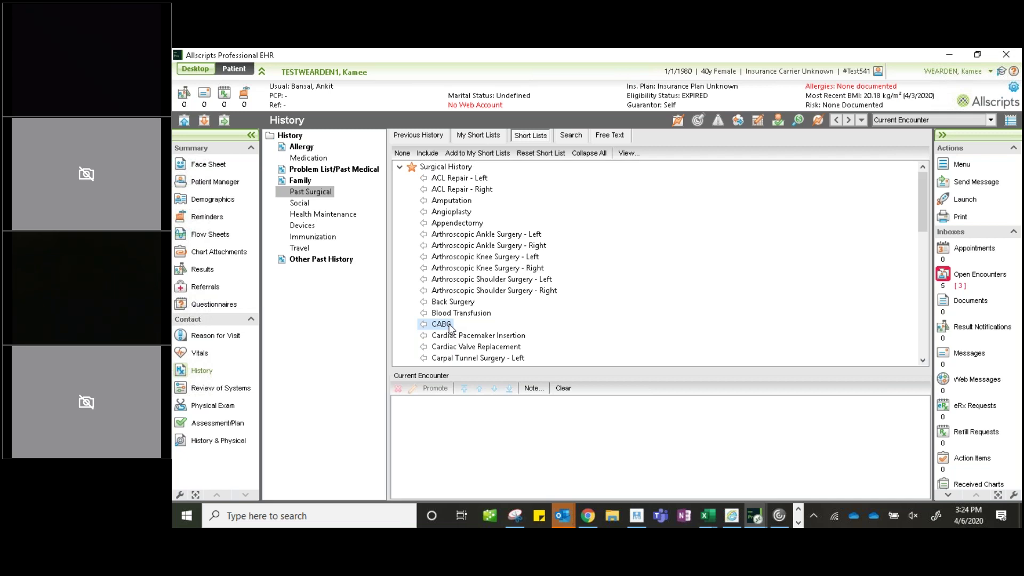
pyautogui.click(571, 135)
pyautogui.click(463, 187)
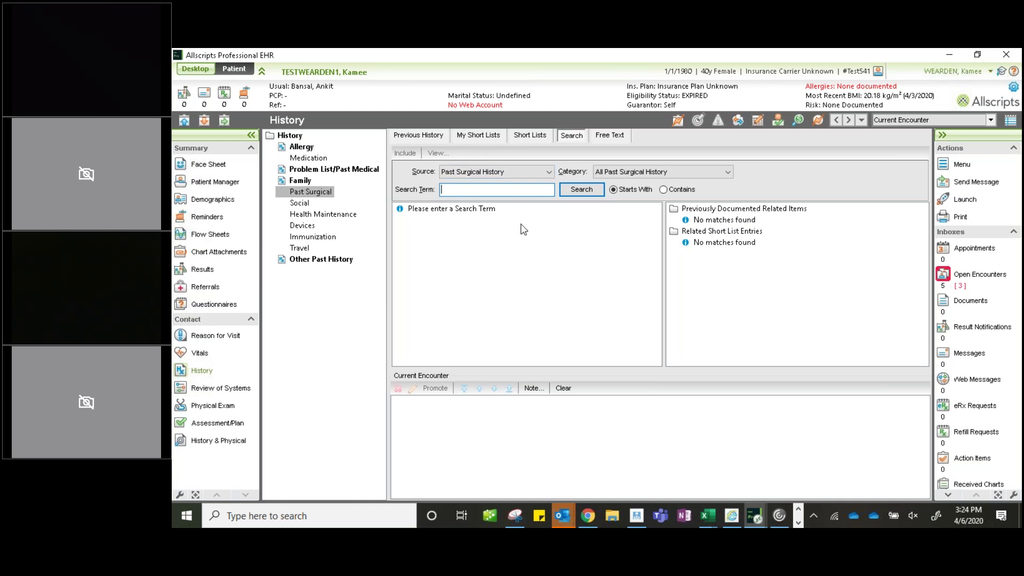
pyautogui.click(531, 136)
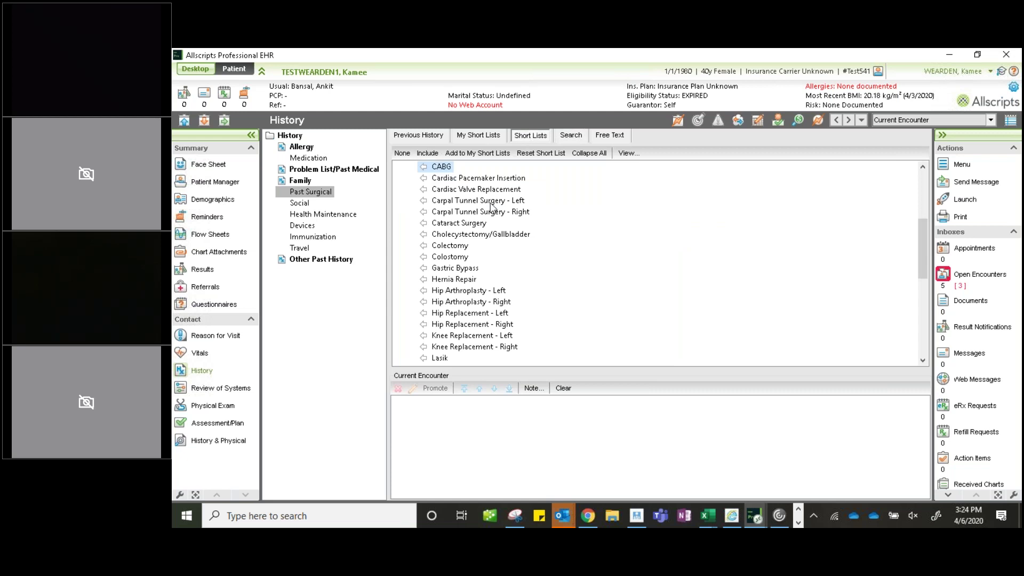
pyautogui.scroll(4, 491, 235)
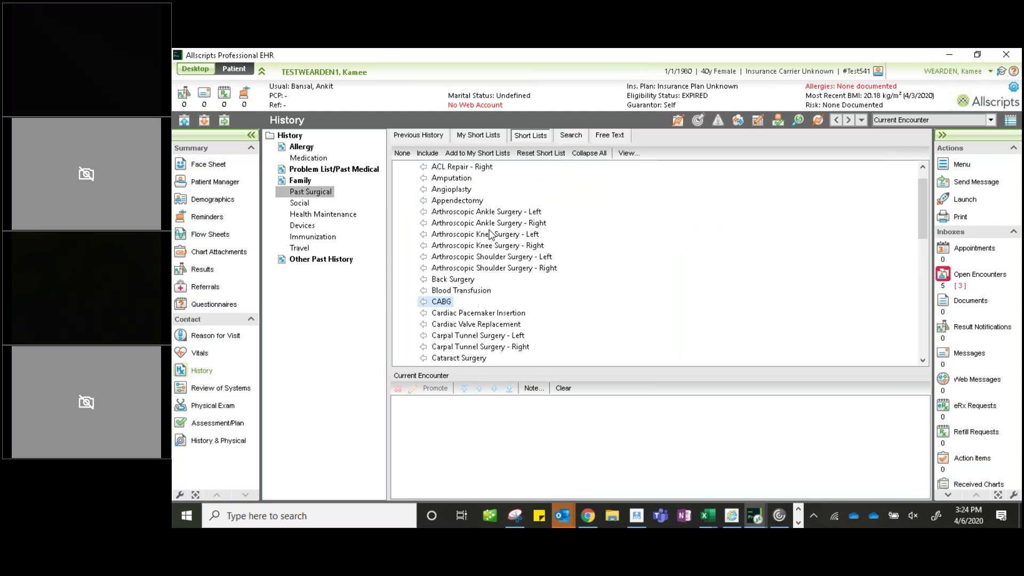
pyautogui.scroll(1, 491, 235)
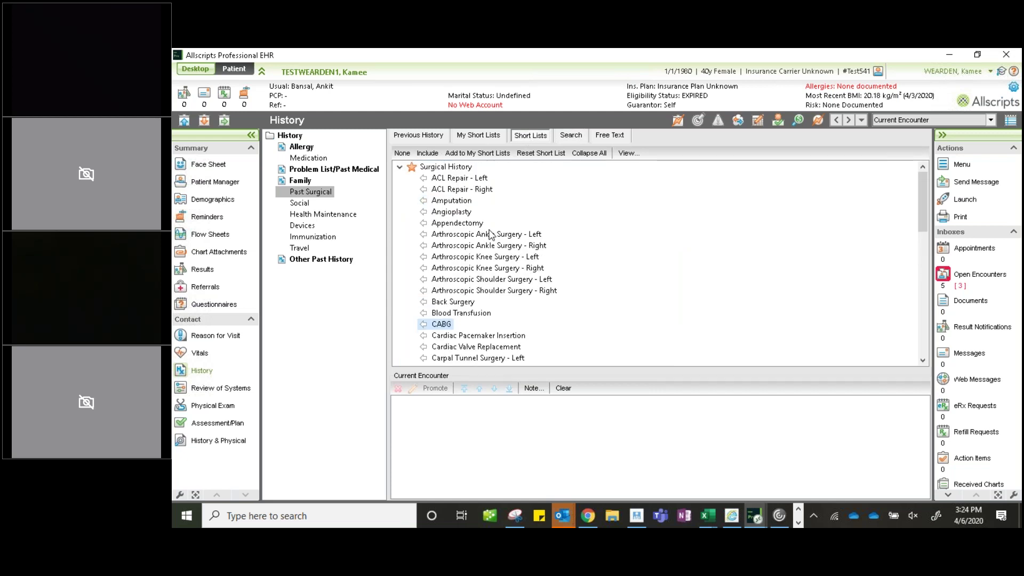
# - Add CABG to Past Surgical with a year-only surgery date of 1990
pyautogui.doubleClick(438, 326)
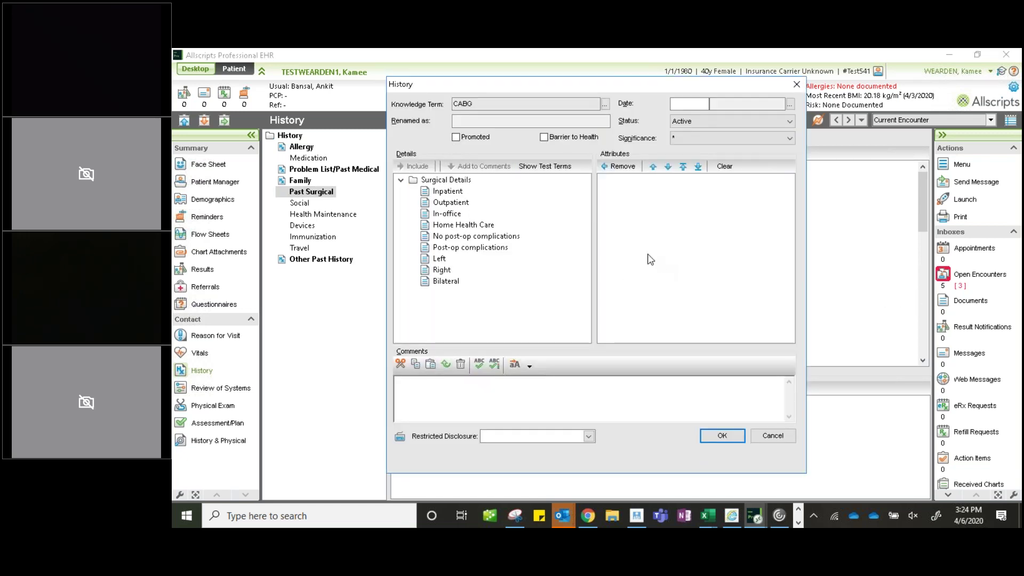
pyautogui.click(521, 399)
pyautogui.click(790, 104)
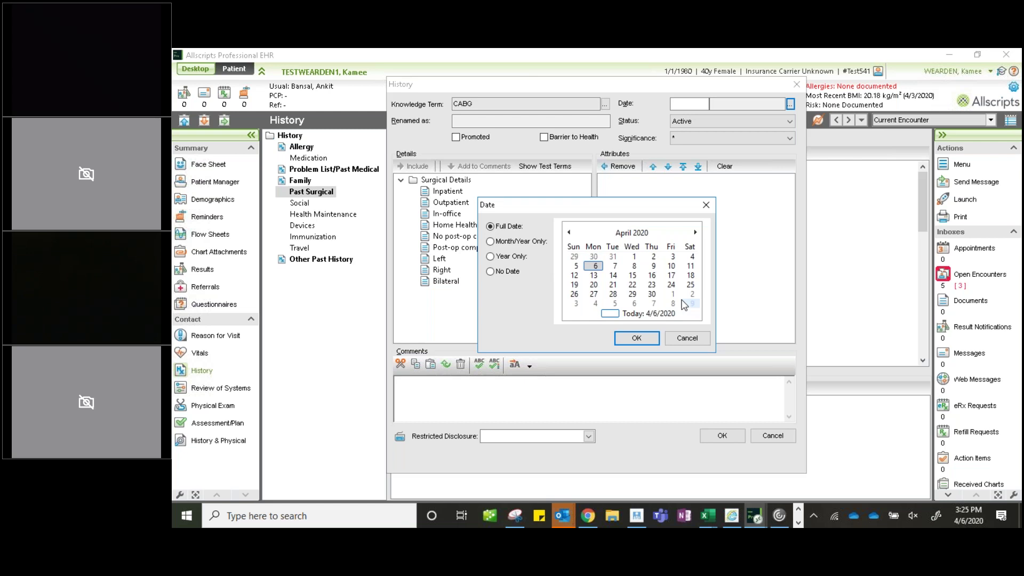
pyautogui.click(490, 258)
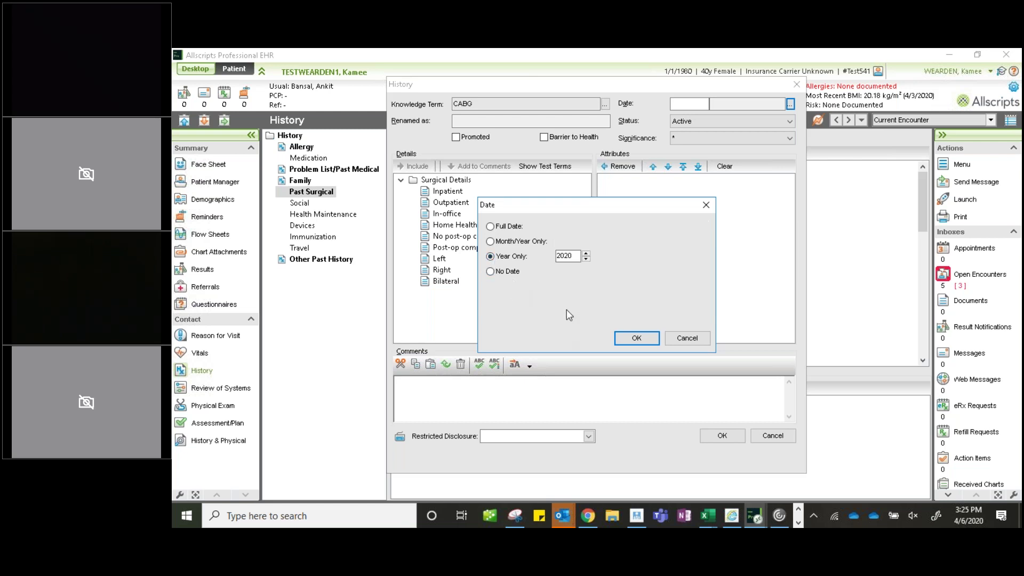
pyautogui.doubleClick(572, 257)
pyautogui.write('1990')
pyautogui.click(490, 241)
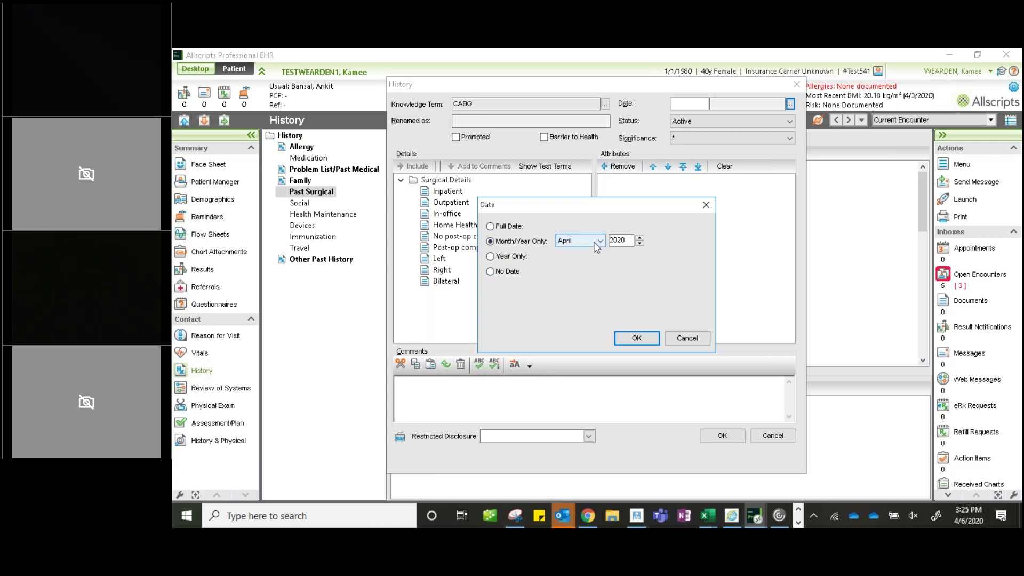
pyautogui.click(490, 256)
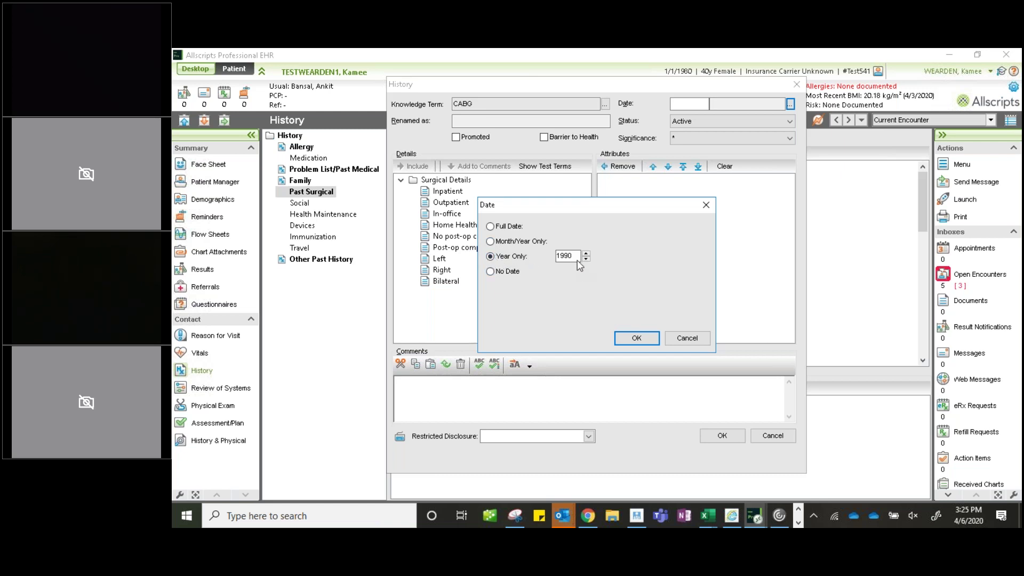
pyautogui.click(636, 338)
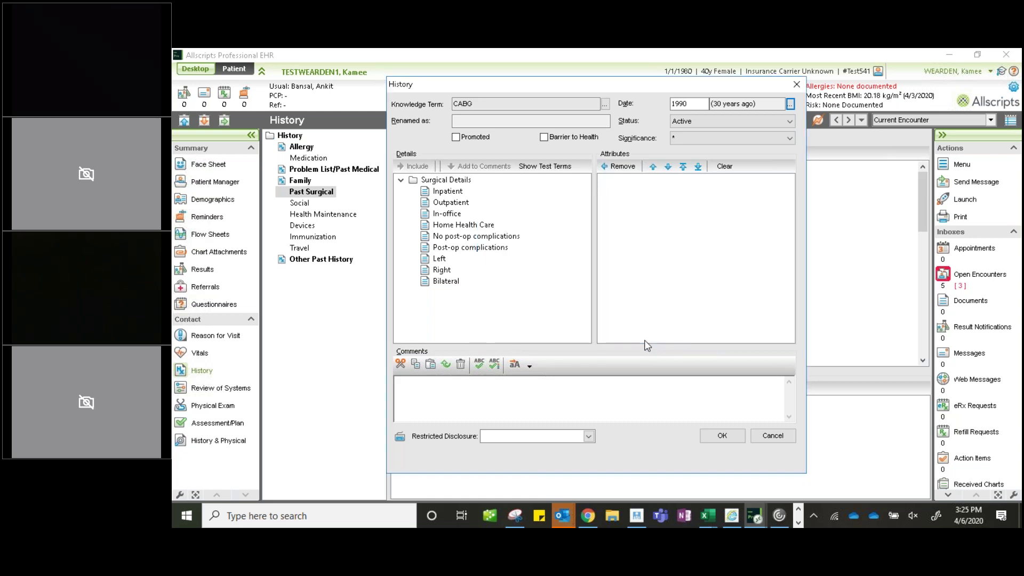
pyautogui.click(731, 435)
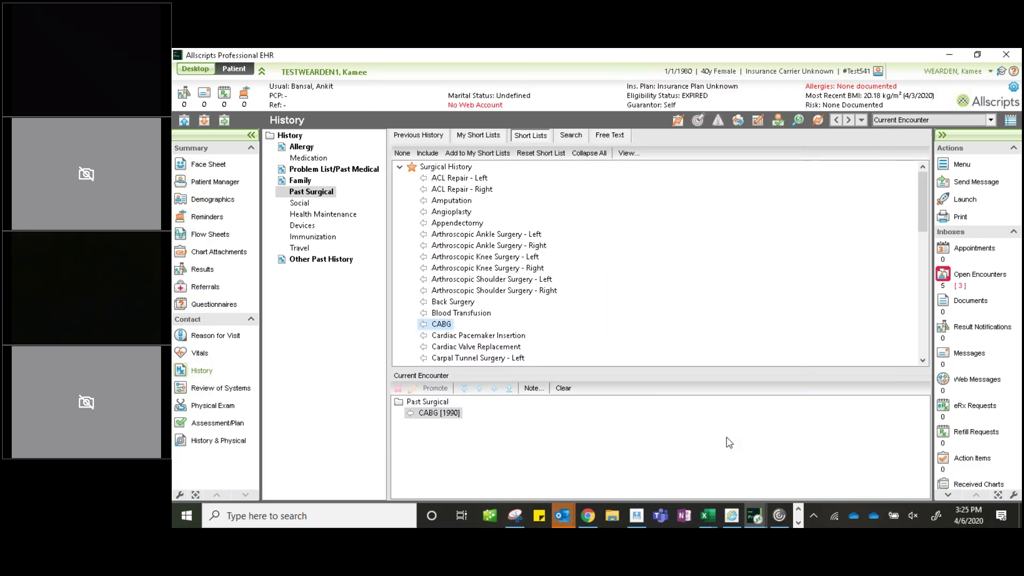
# - Add Hip Arthroplasty - Left to Past Surgical and move it above CABG [1990]
pyautogui.click(457, 416)
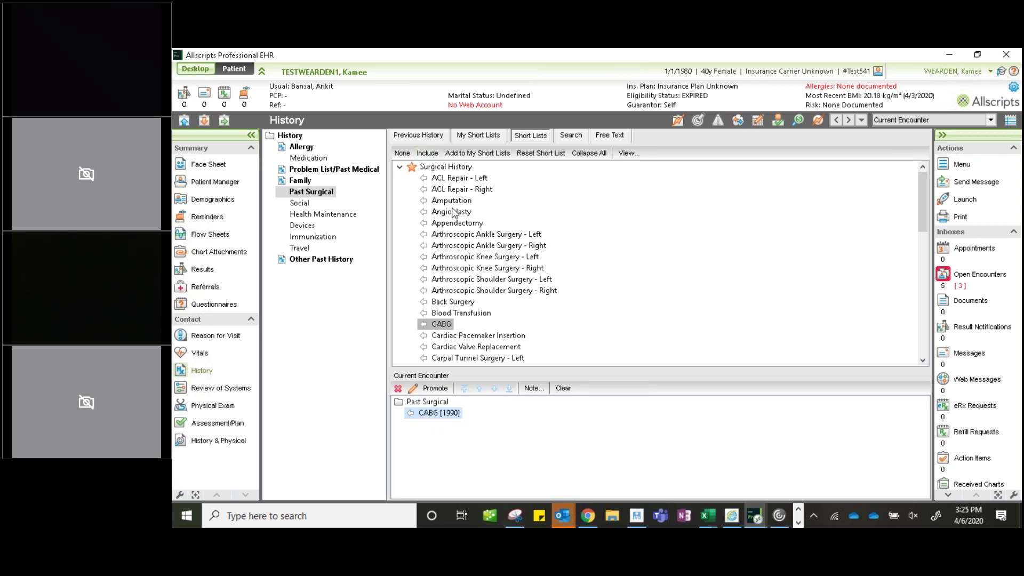
pyautogui.scroll(-2, 462, 235)
pyautogui.scroll(-2, 461, 235)
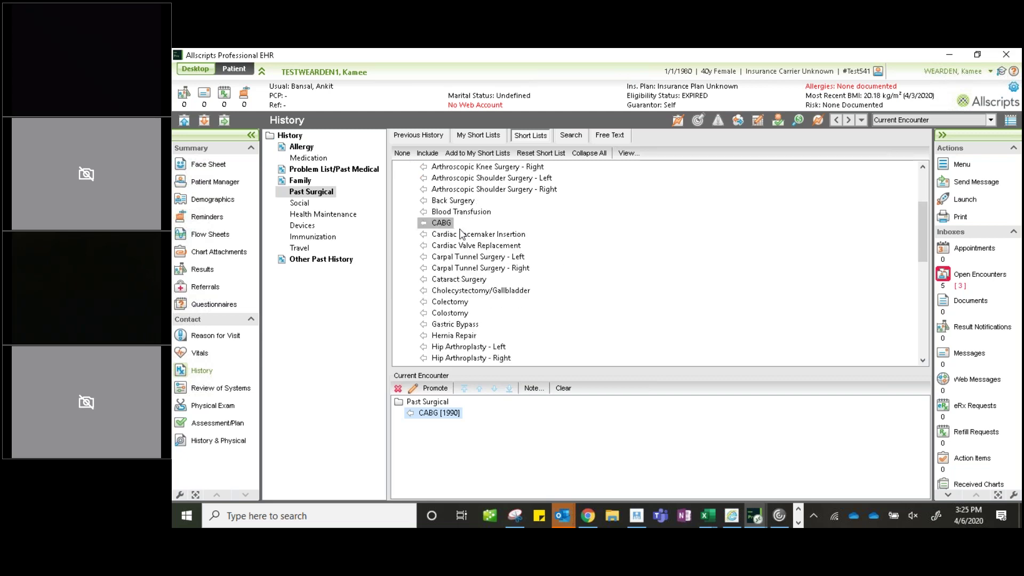
pyautogui.click(461, 314)
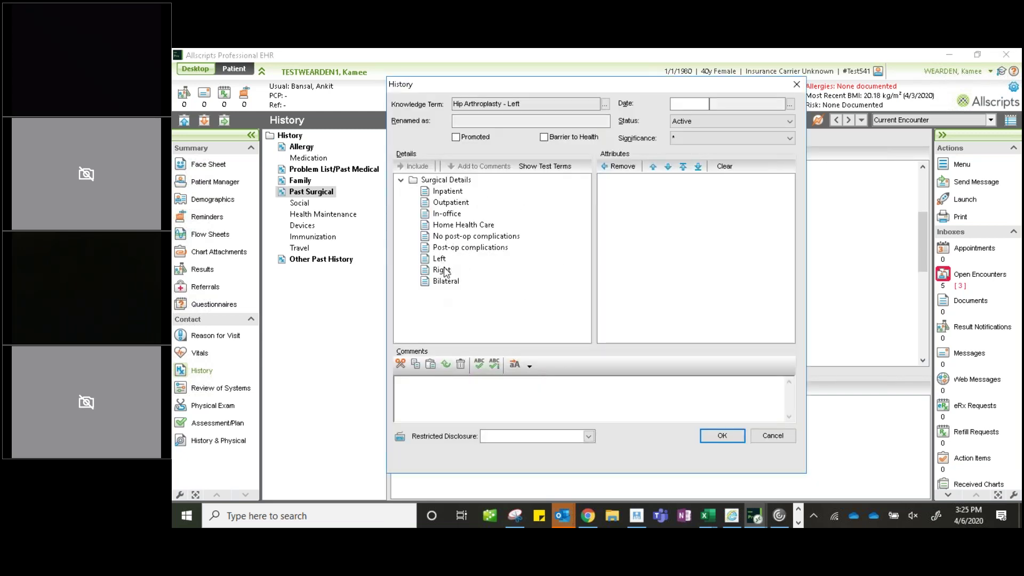
pyautogui.click(722, 436)
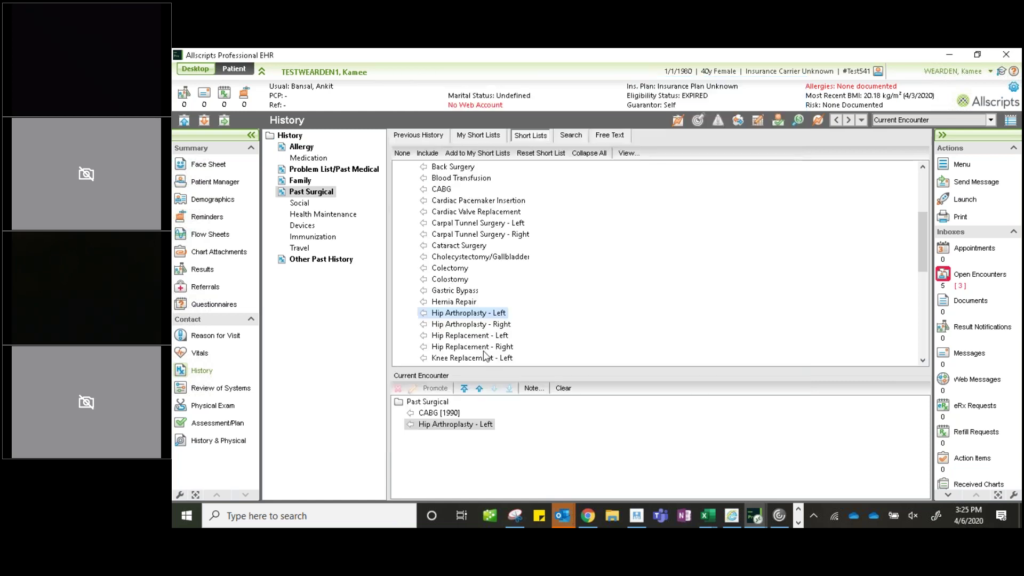
pyautogui.click(444, 426)
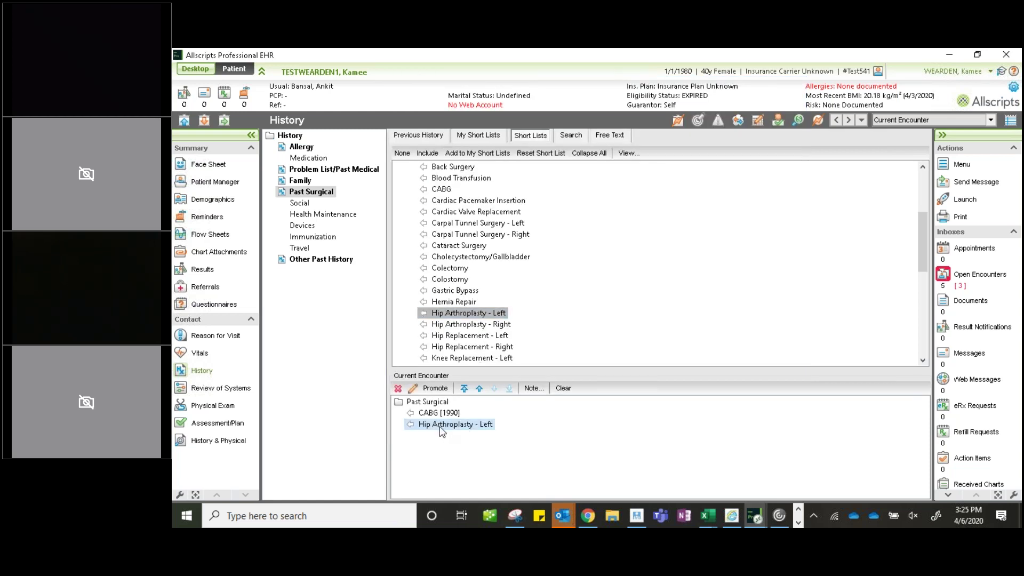
pyautogui.click(465, 388)
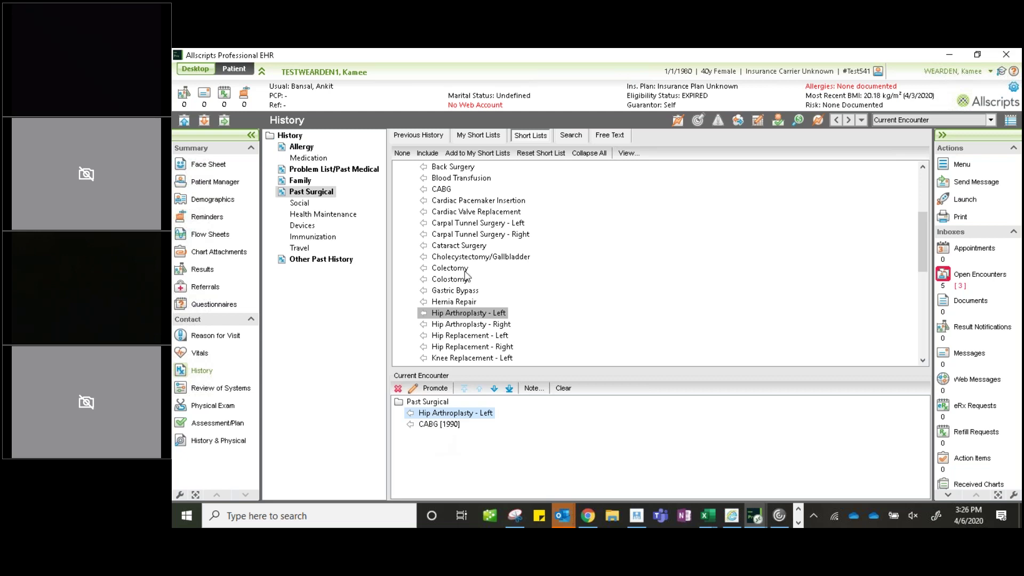
# - Record Social tobacco use as Light tobacco smoker with the comment '2 cigarettes a day'
pyautogui.click(300, 205)
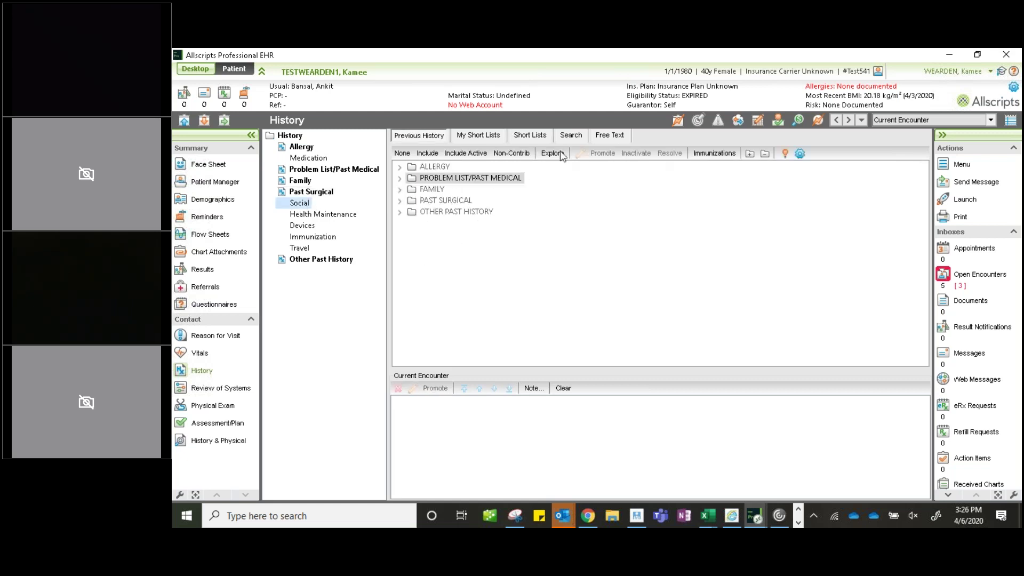
pyautogui.click(543, 137)
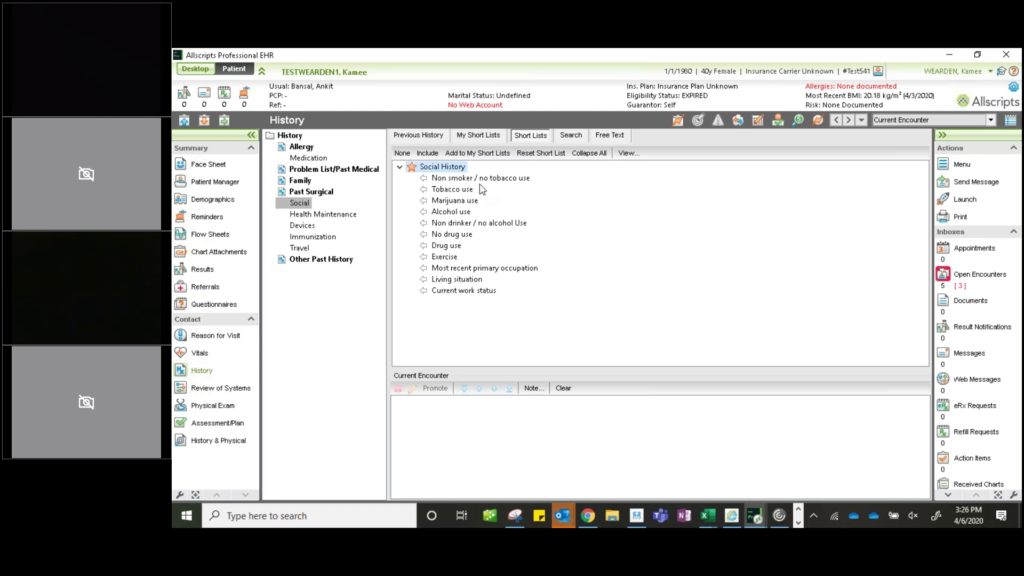
pyautogui.click(444, 180)
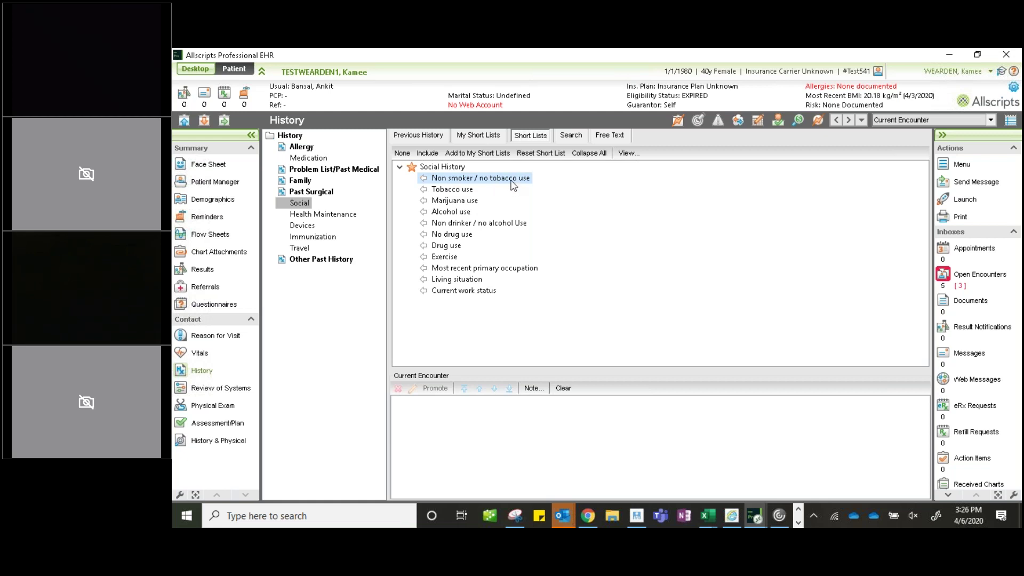
pyautogui.doubleClick(464, 194)
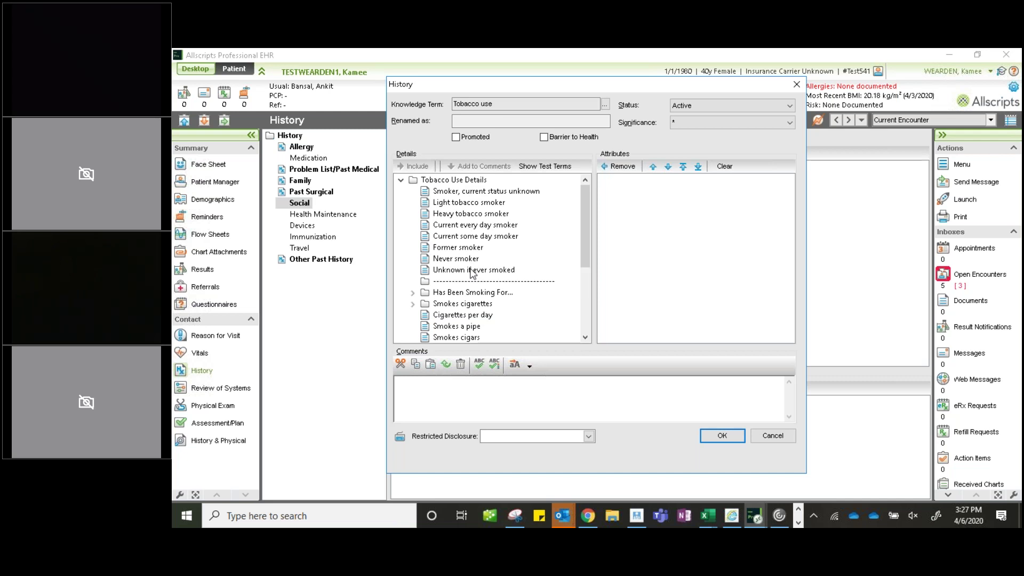
pyautogui.doubleClick(463, 205)
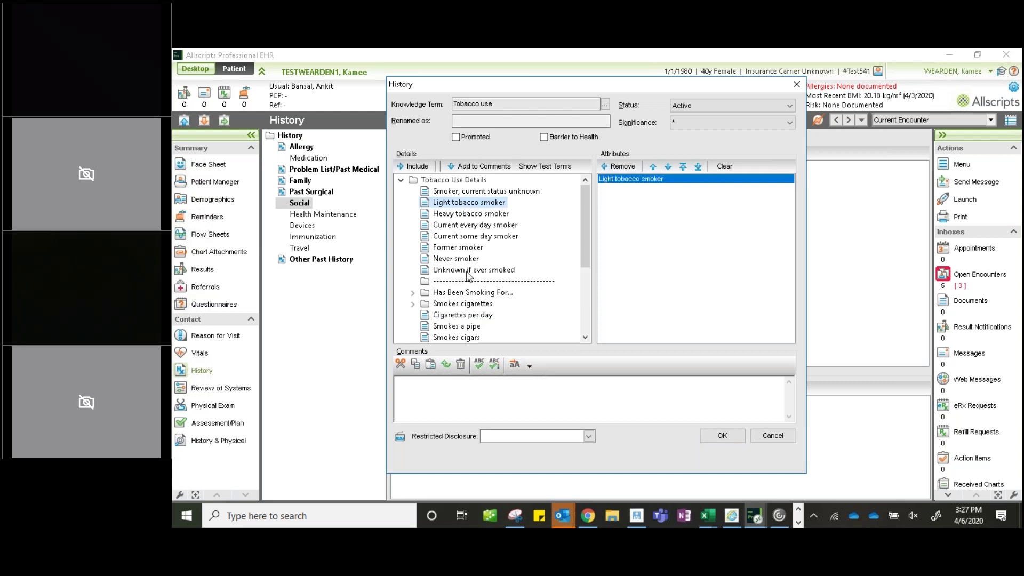
pyautogui.click(452, 383)
pyautogui.write('2 ')
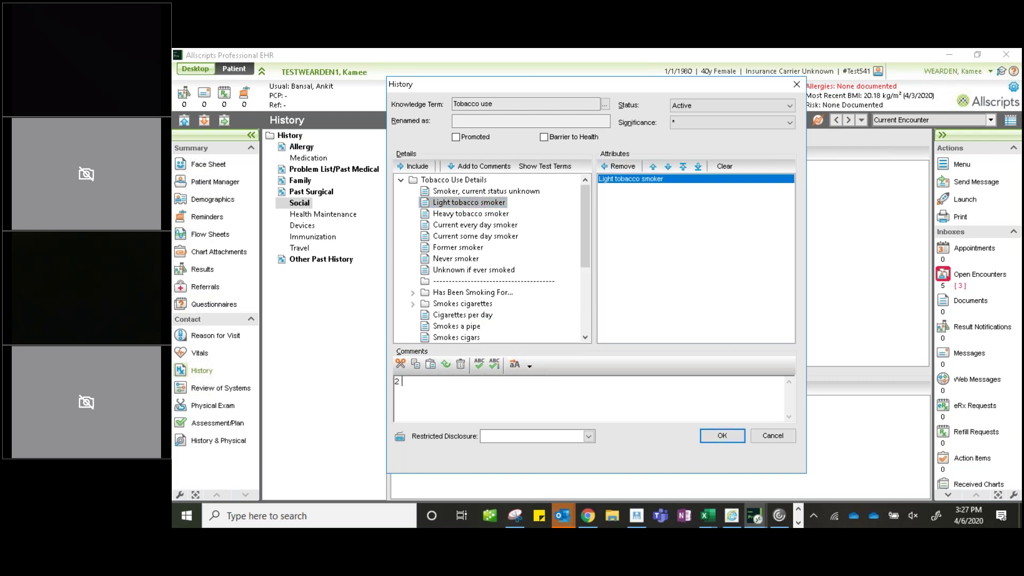
pyautogui.write('cigarettes a day')
pyautogui.click(721, 436)
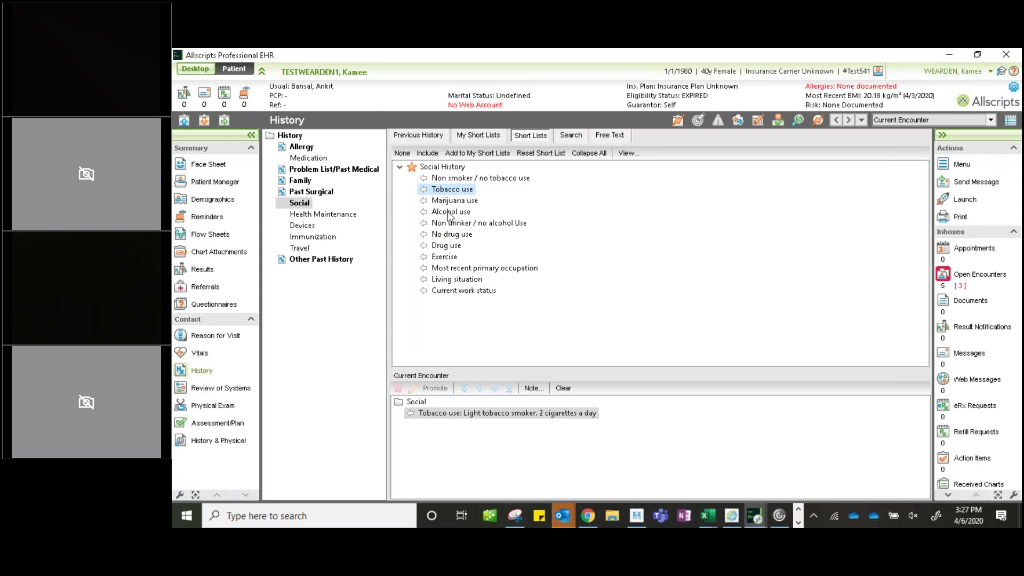
pyautogui.doubleClick(449, 201)
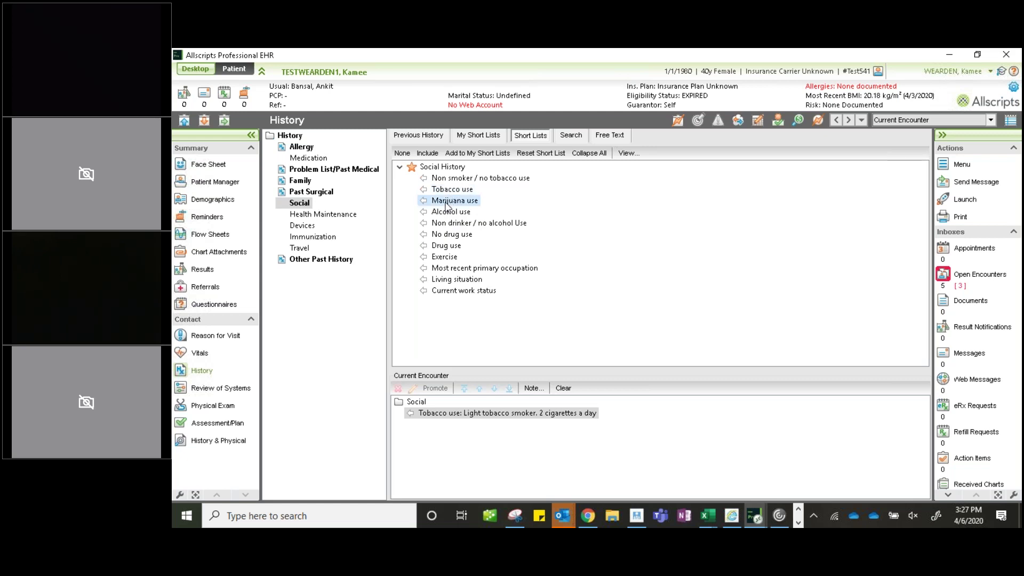
pyautogui.click(770, 438)
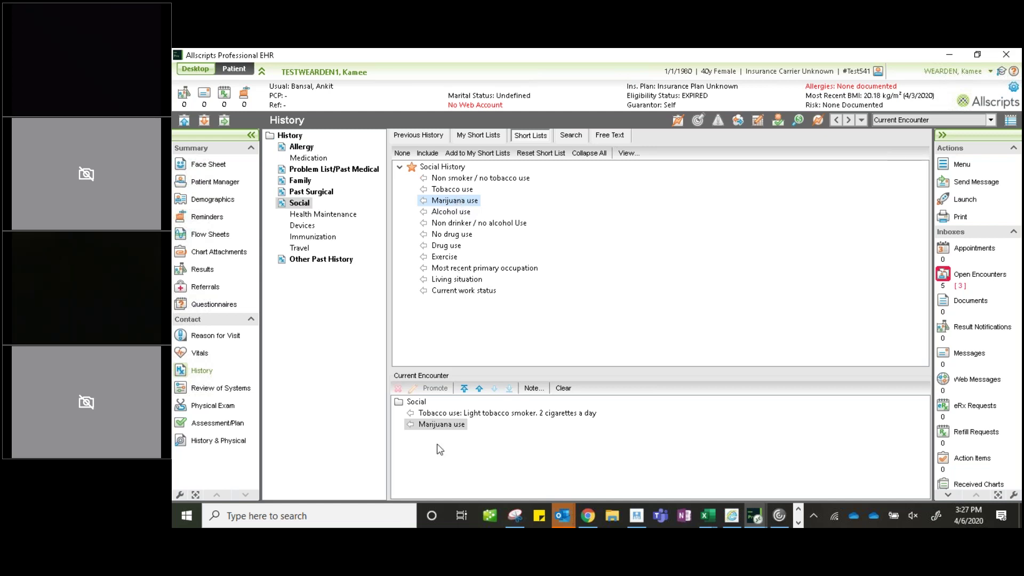
pyautogui.click(445, 426)
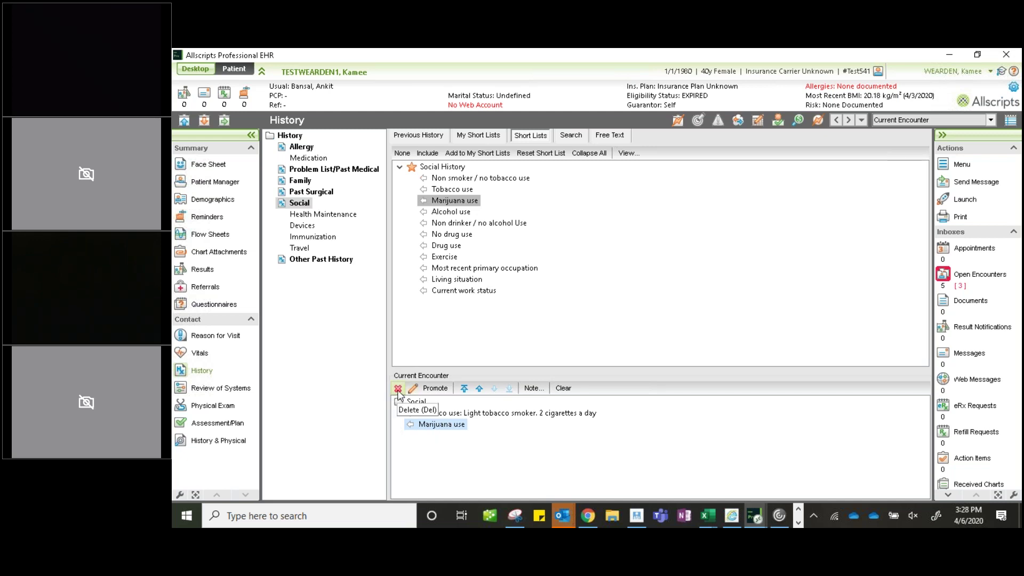
pyautogui.click(398, 389)
pyautogui.click(571, 299)
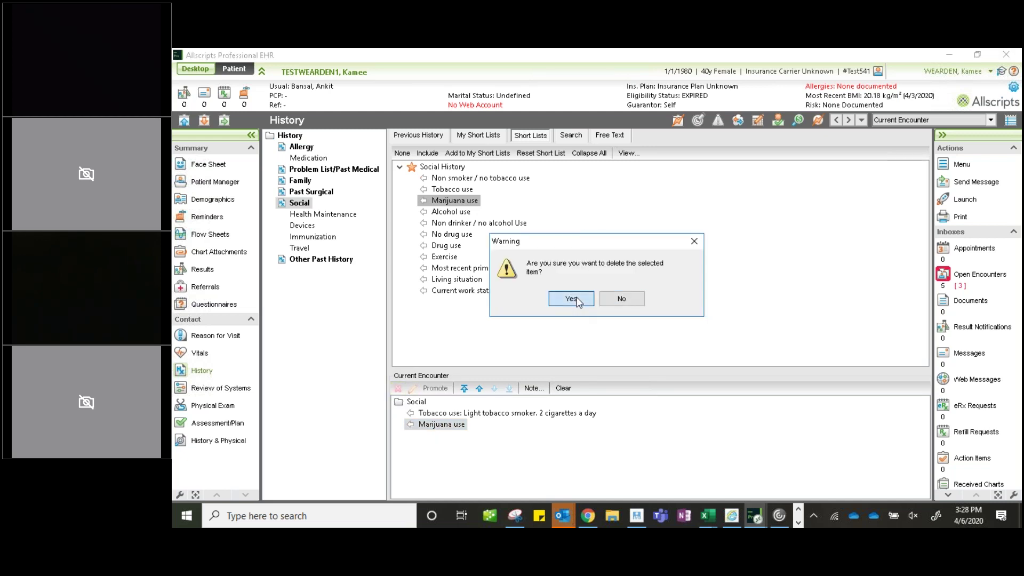
pyautogui.click(433, 415)
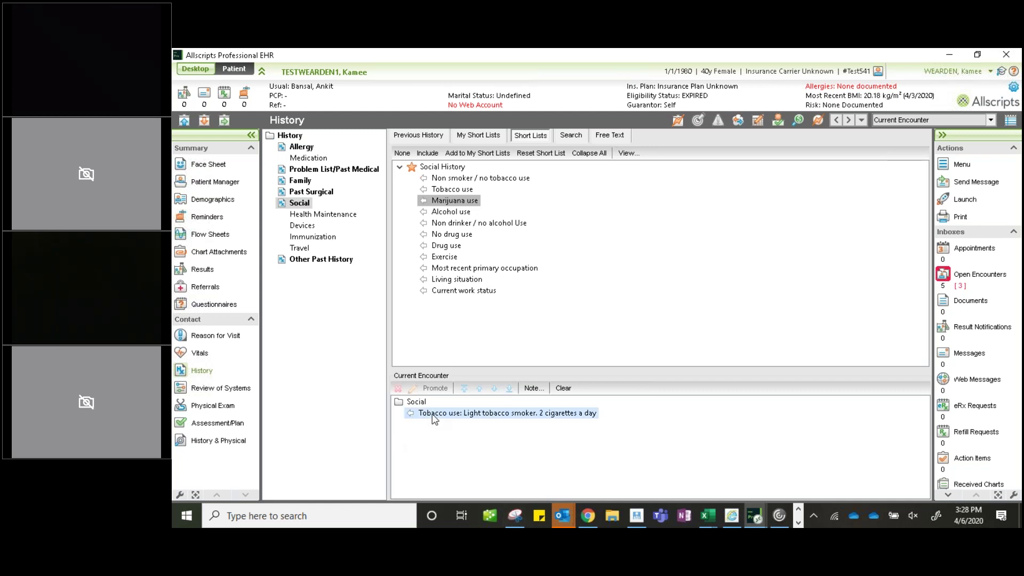
pyautogui.doubleClick(525, 418)
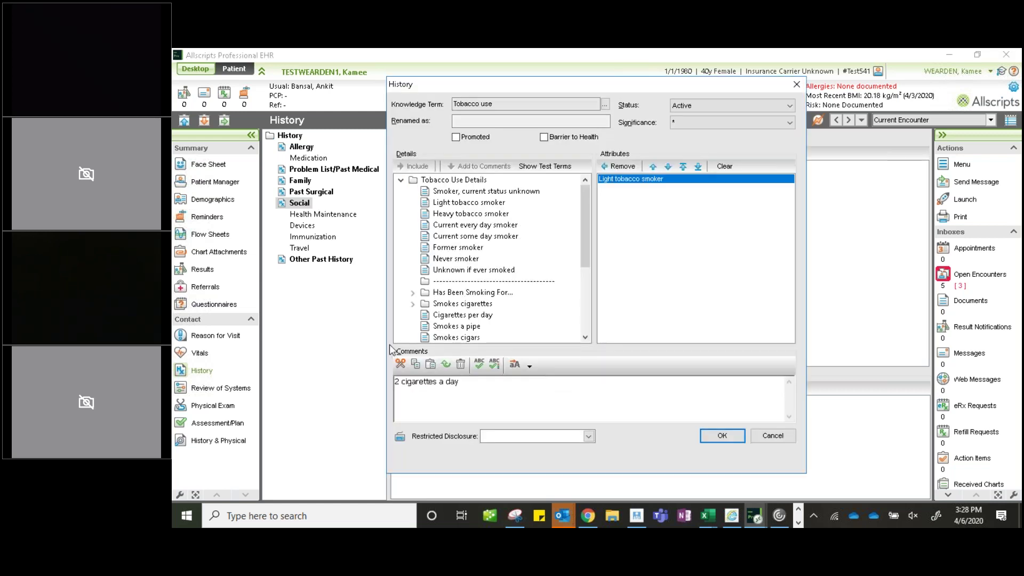
pyautogui.click(771, 436)
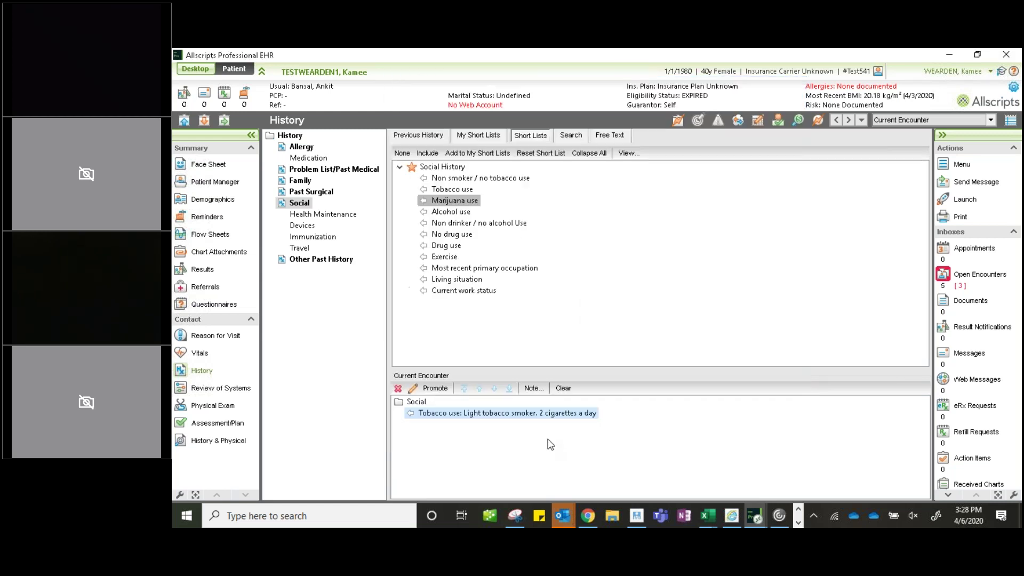
pyautogui.click(413, 390)
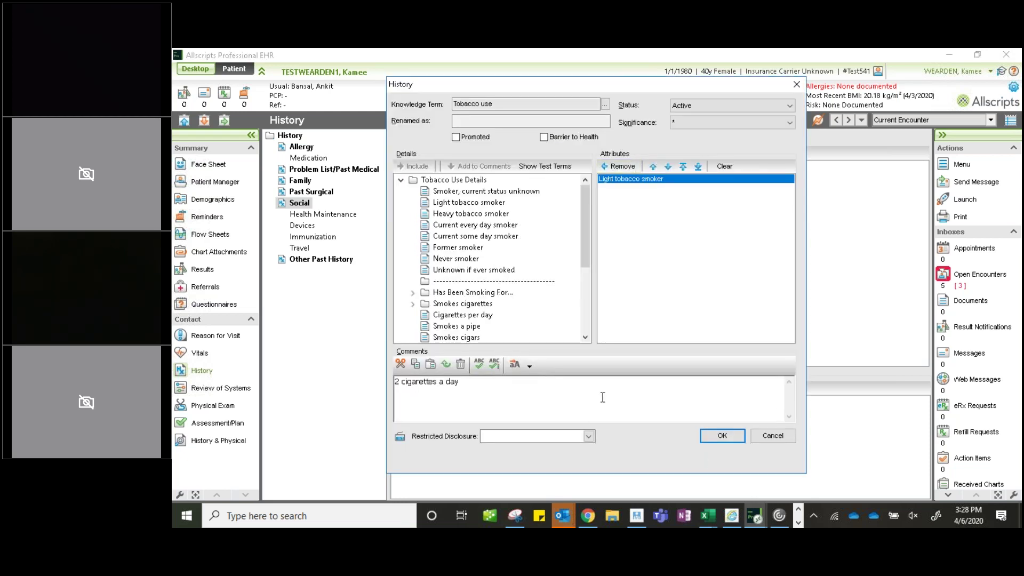
pyautogui.click(792, 440)
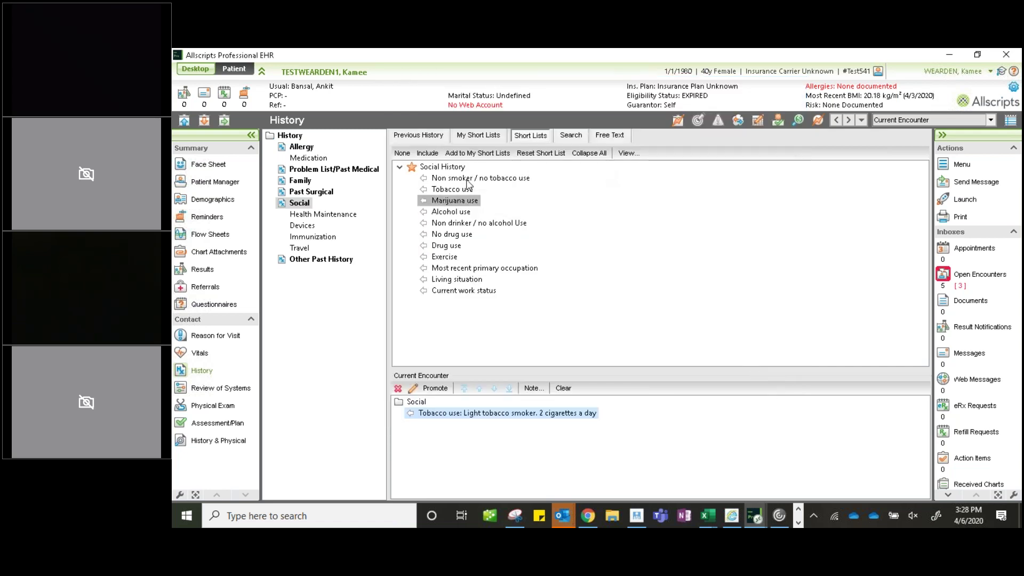
# - Bring up the Health Maintenance history short list showing Flu Vaccine and Pneumovax
pyautogui.click(576, 138)
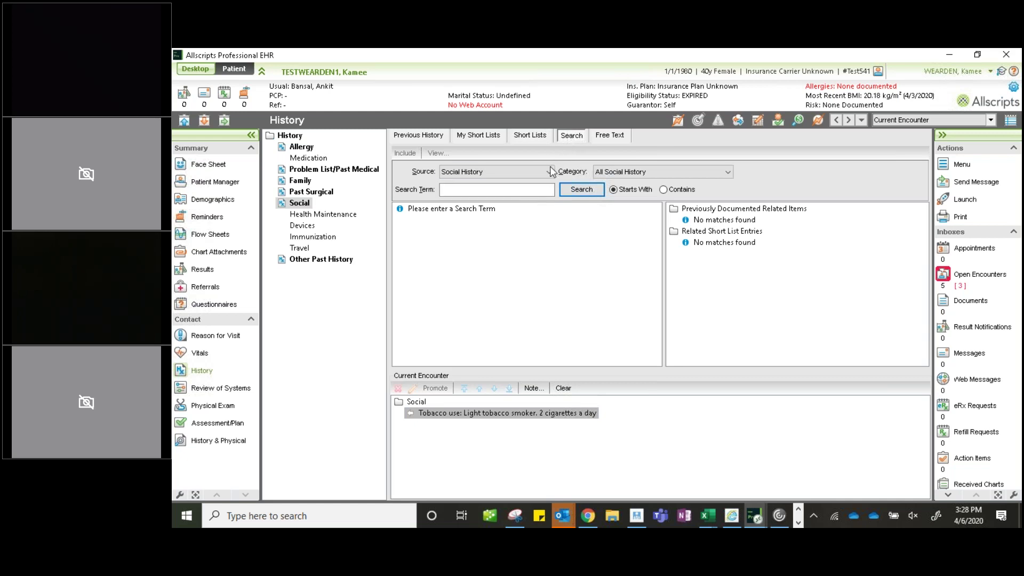
pyautogui.click(479, 190)
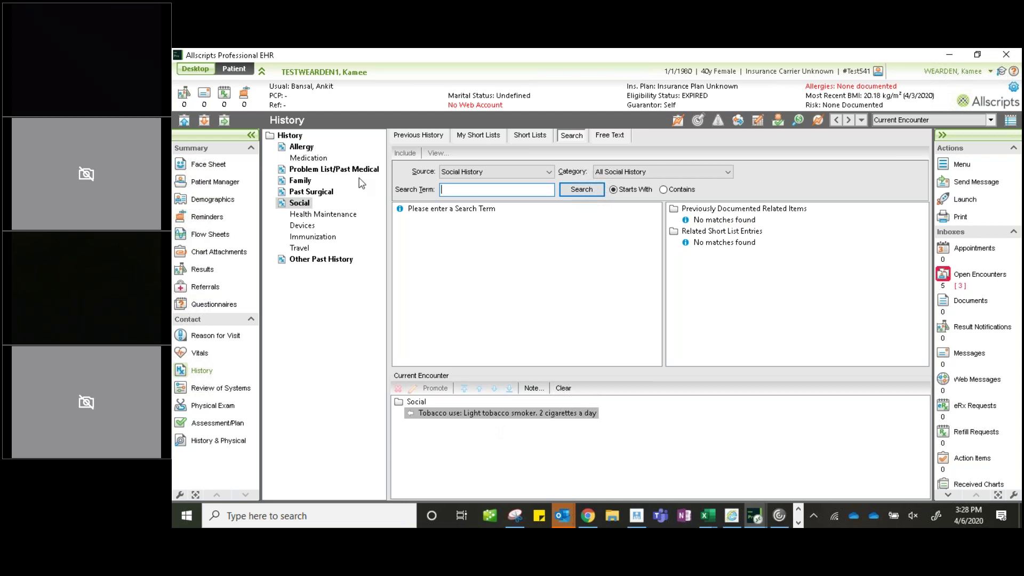
pyautogui.click(321, 215)
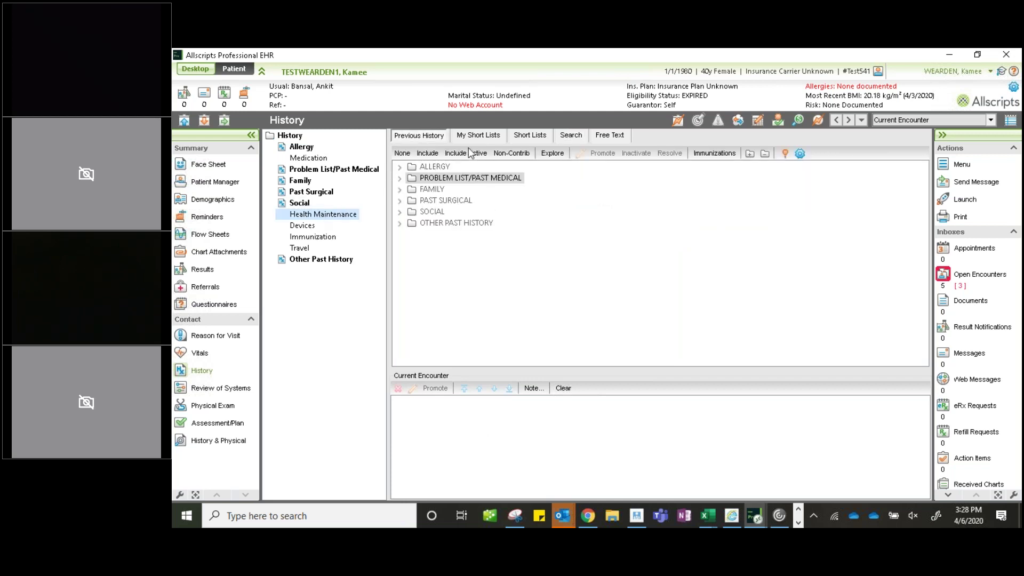
pyautogui.click(537, 139)
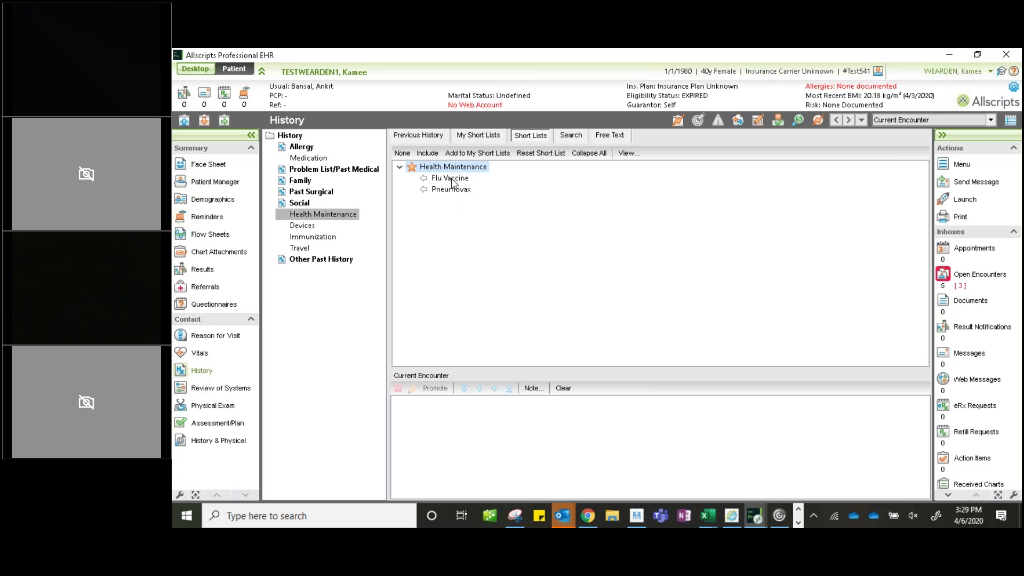
# - Add a Flu Vaccine entry dated January 2020, month/year only, to the encounter
pyautogui.click(452, 179)
pyautogui.doubleClick(451, 179)
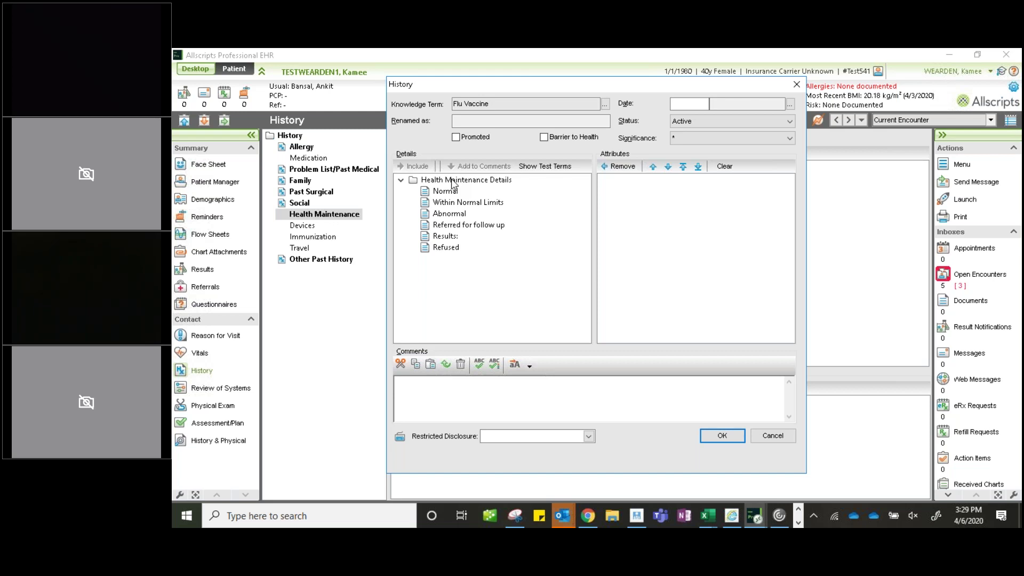
pyautogui.click(685, 104)
pyautogui.click(790, 105)
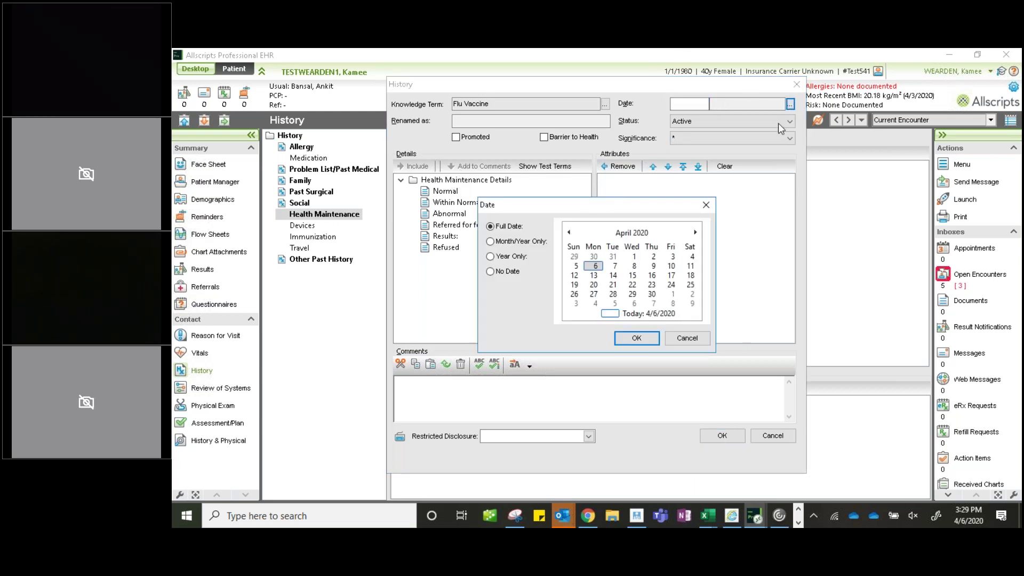
pyautogui.click(506, 243)
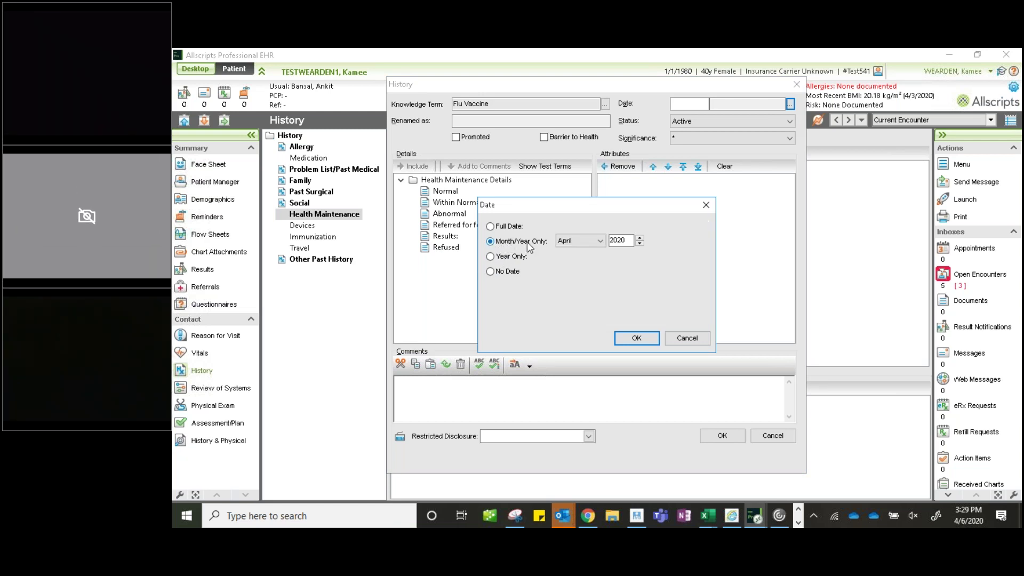
pyautogui.click(604, 243)
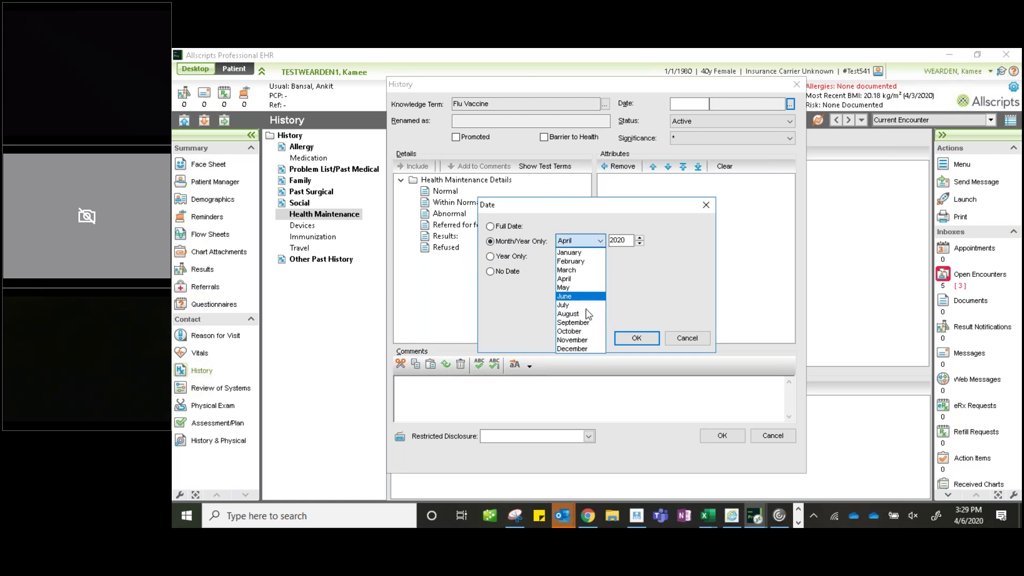
pyautogui.click(581, 253)
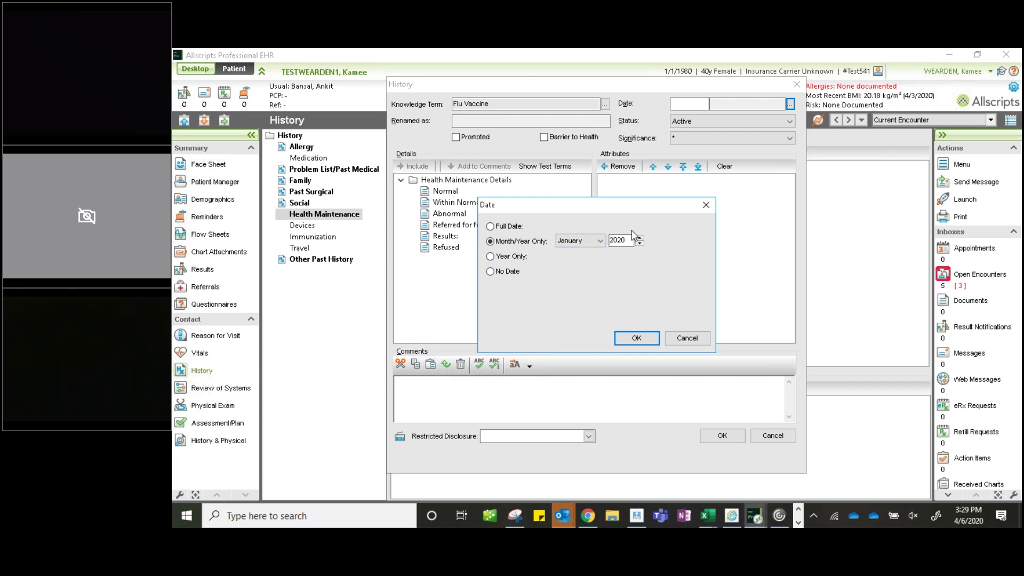
pyautogui.click(639, 339)
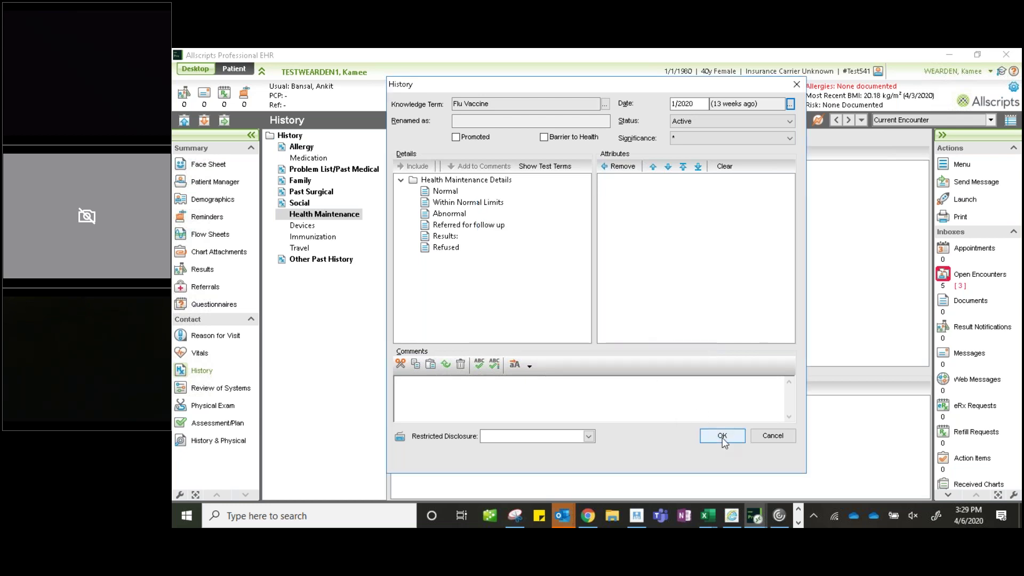
pyautogui.click(723, 439)
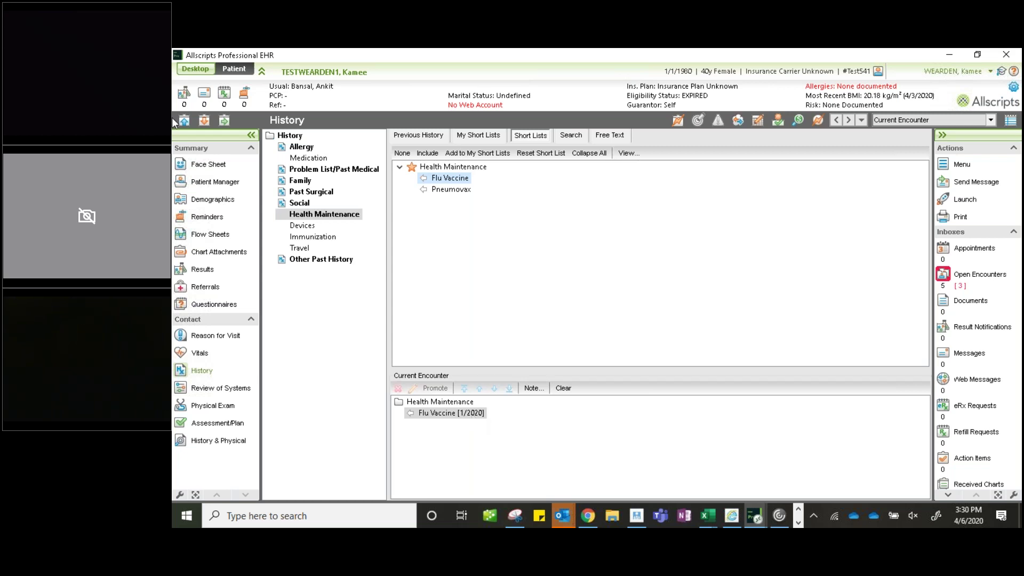
# - Review all History categories, then display the patient's Face Sheet summary
pyautogui.click(293, 136)
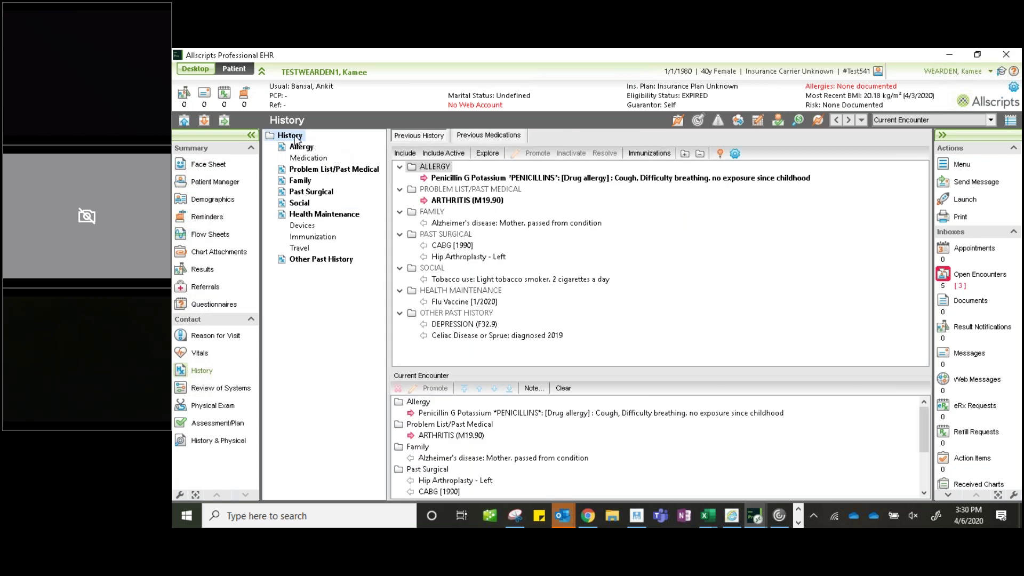
pyautogui.click(209, 165)
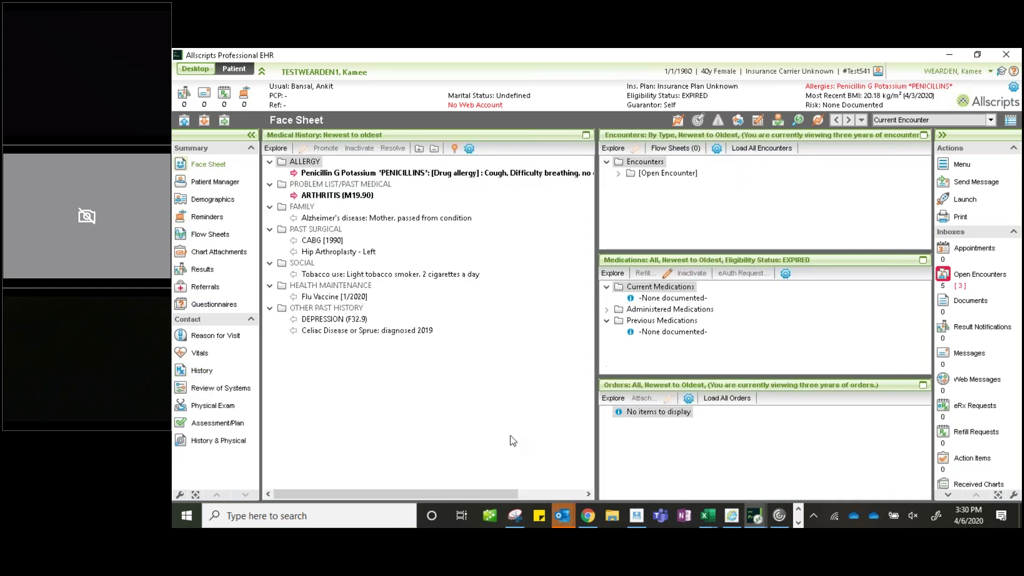